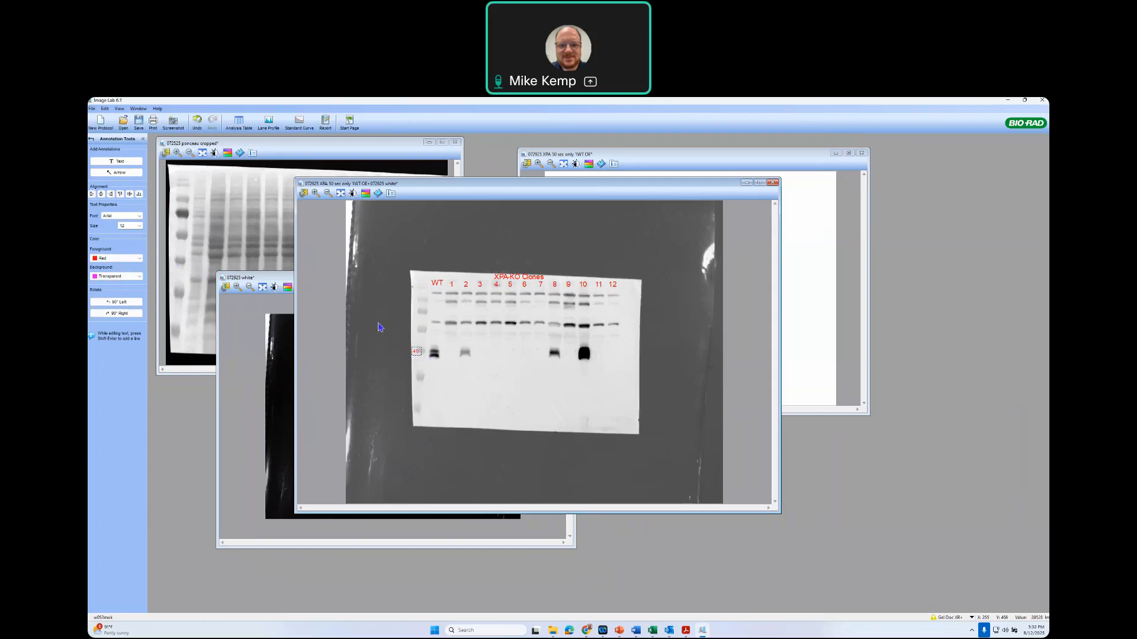
Duplicate the molecular-weight label on the merged blot and place the copy beside the next ladder band above it.
click(105, 110)
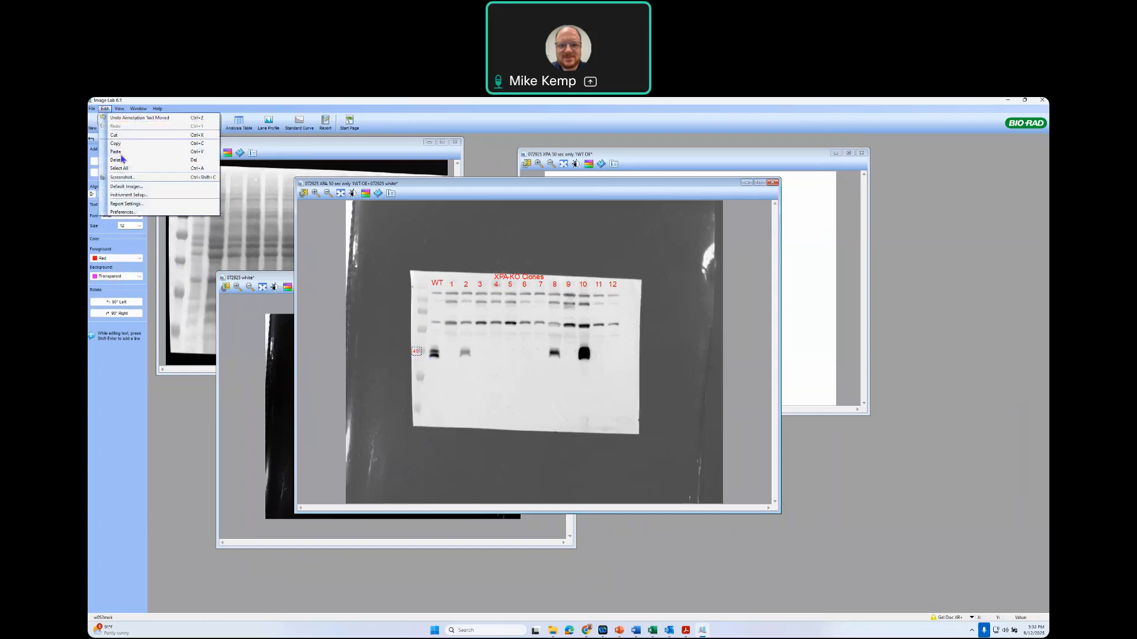
click(119, 151)
click(105, 109)
click(118, 159)
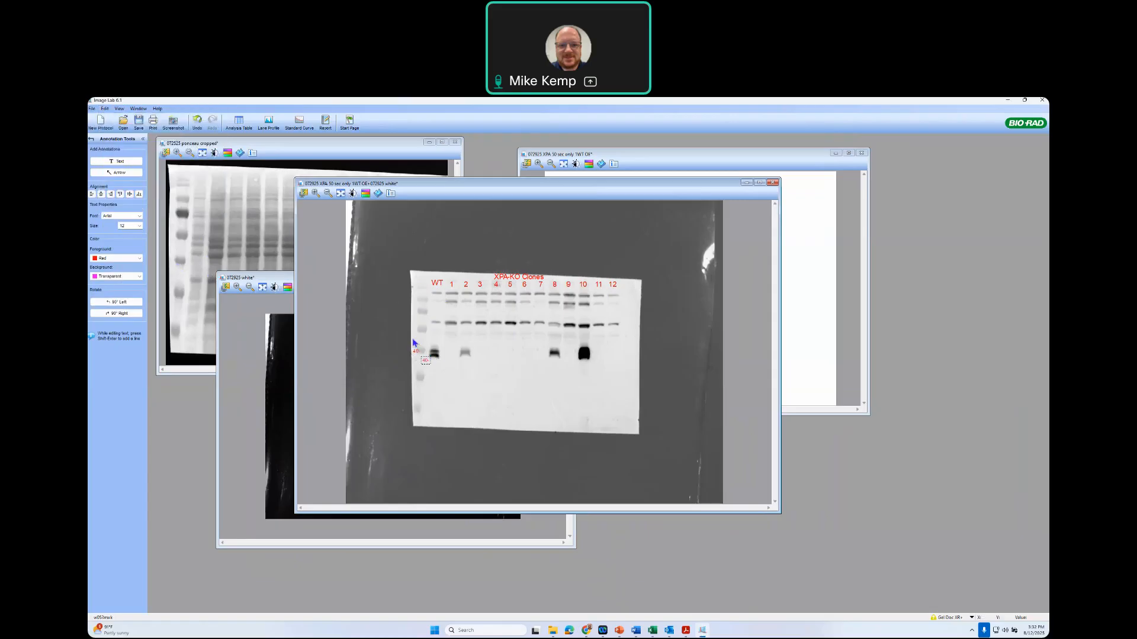
drag(418, 336, 418, 334)
click(473, 274)
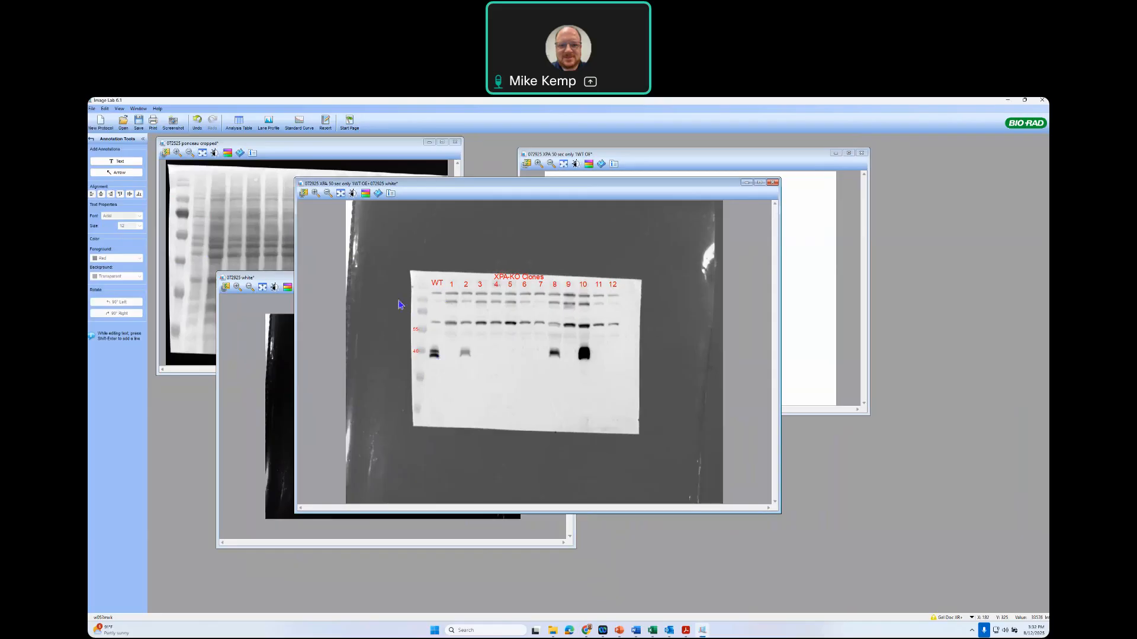
Add the text annotation "XPA" to the merged blot, enlarge its font, and place it beside the clone 12 lane, level with the XPA bands.
click(112, 161)
click(557, 382)
text(XPA)
key(Return)
click(561, 383)
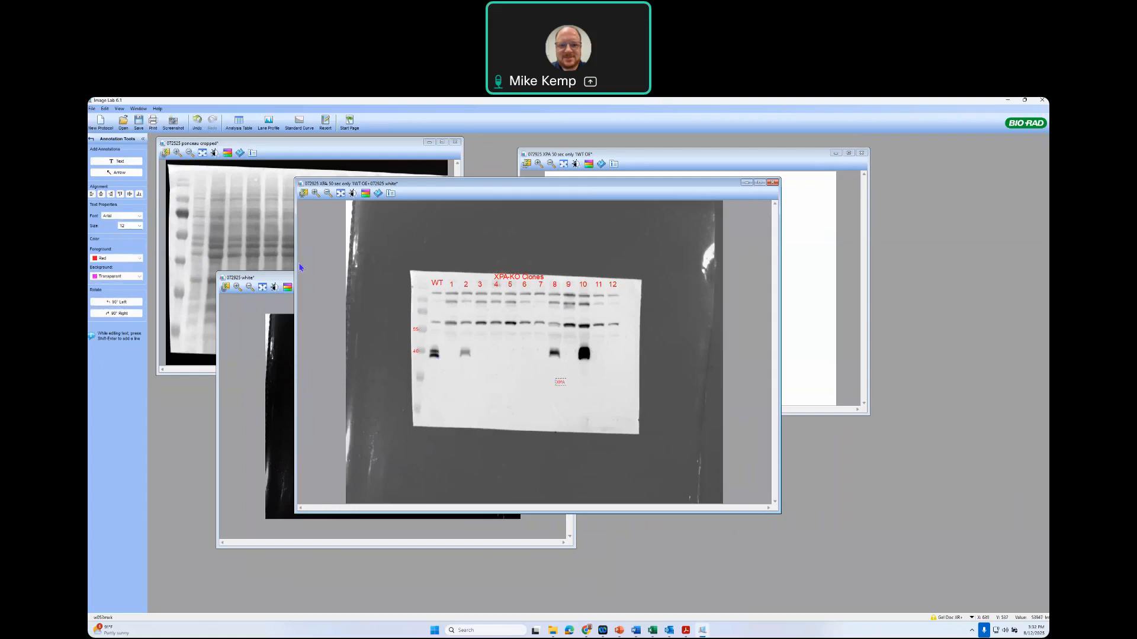
click(139, 225)
click(127, 279)
drag(564, 384, 629, 354)
click(92, 139)
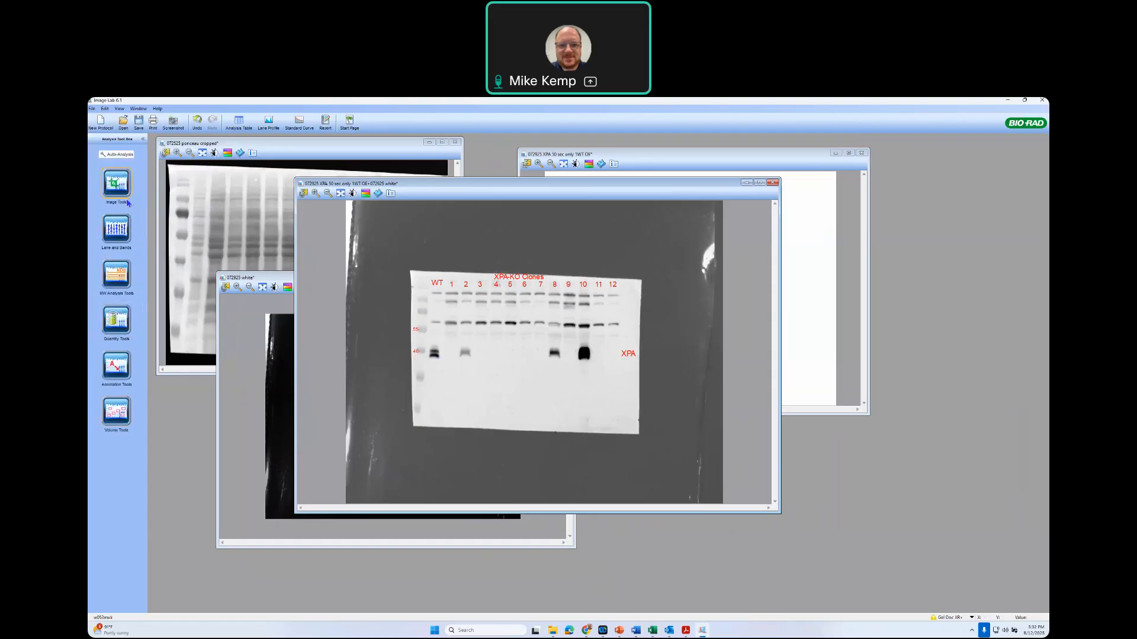
click(126, 203)
click(116, 233)
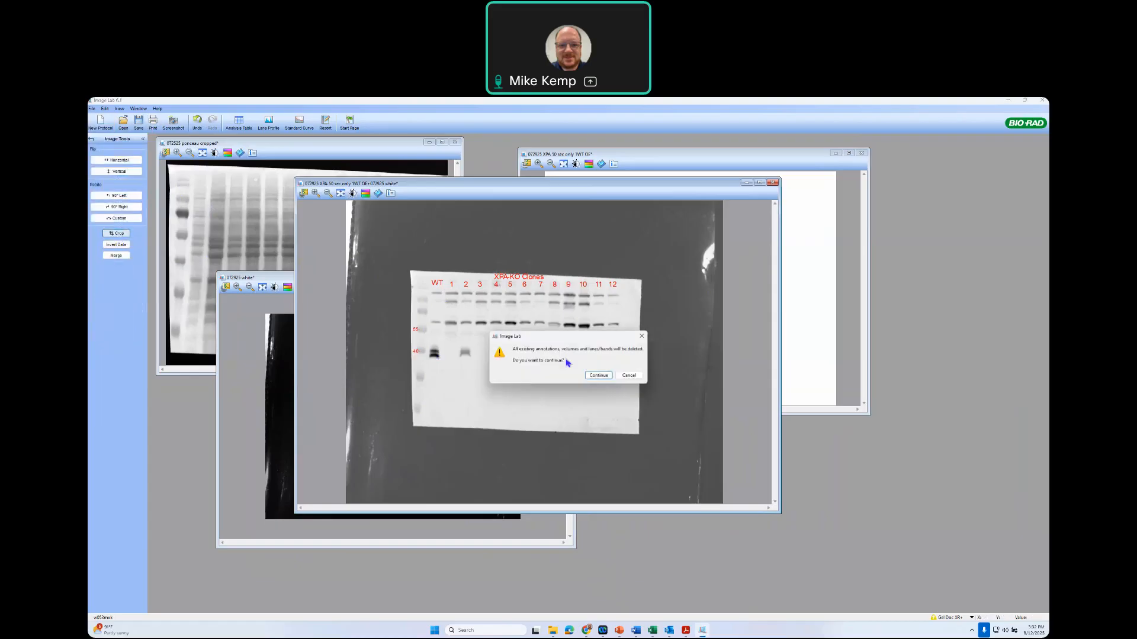
click(627, 376)
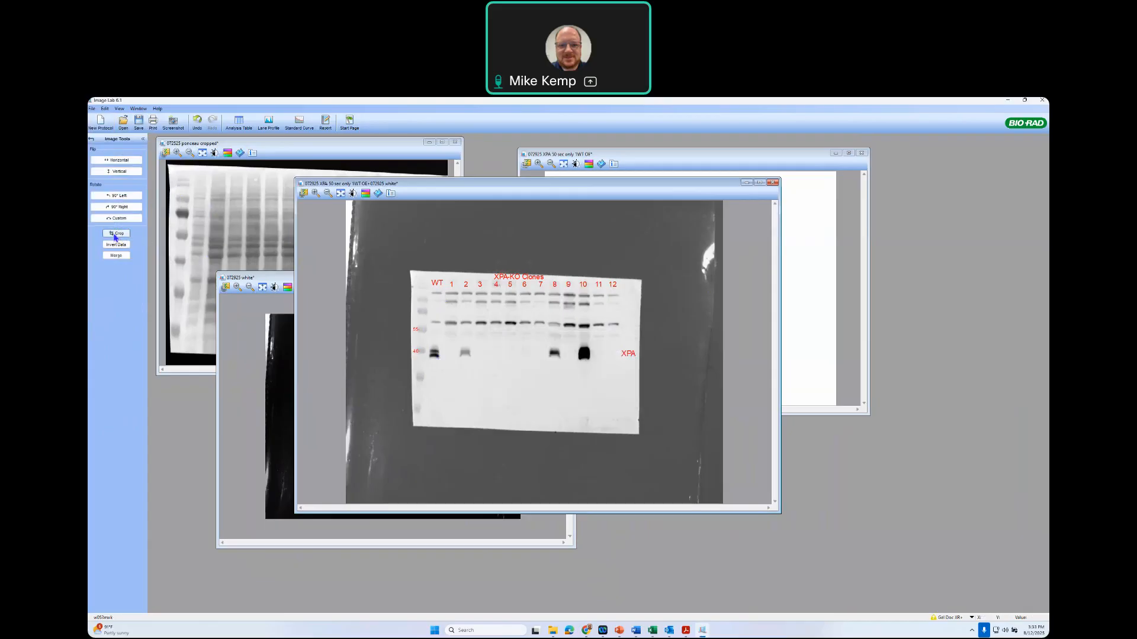
Start exporting the annotated merged image for publication, and create and open a new destination folder named "Data analysis".
click(92, 109)
mouse_move(107, 195)
click(218, 195)
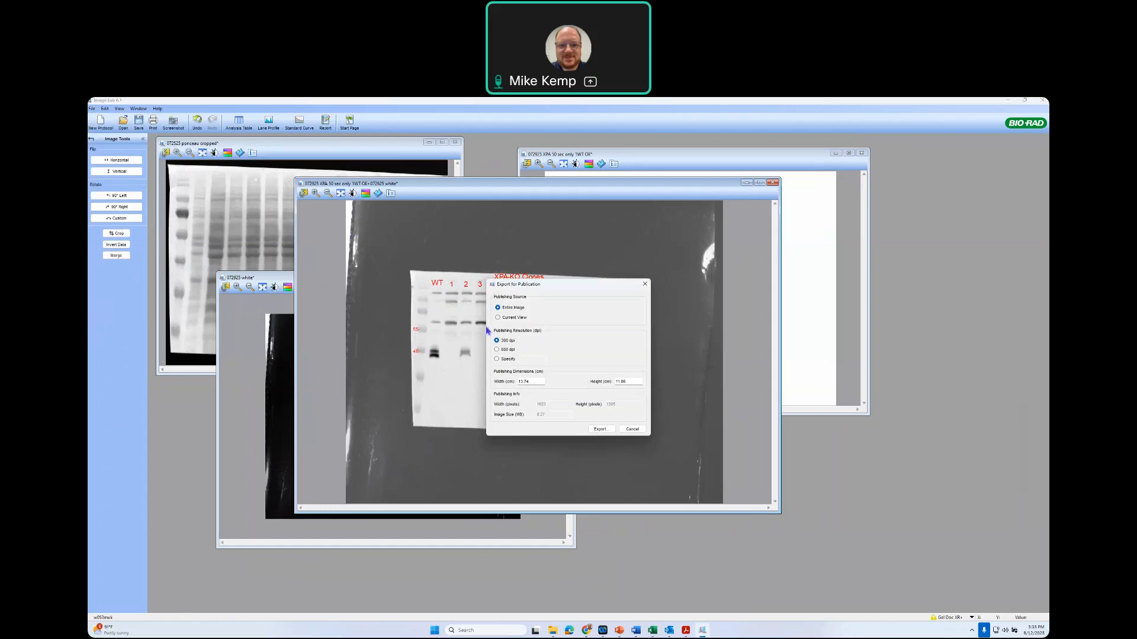
click(612, 428)
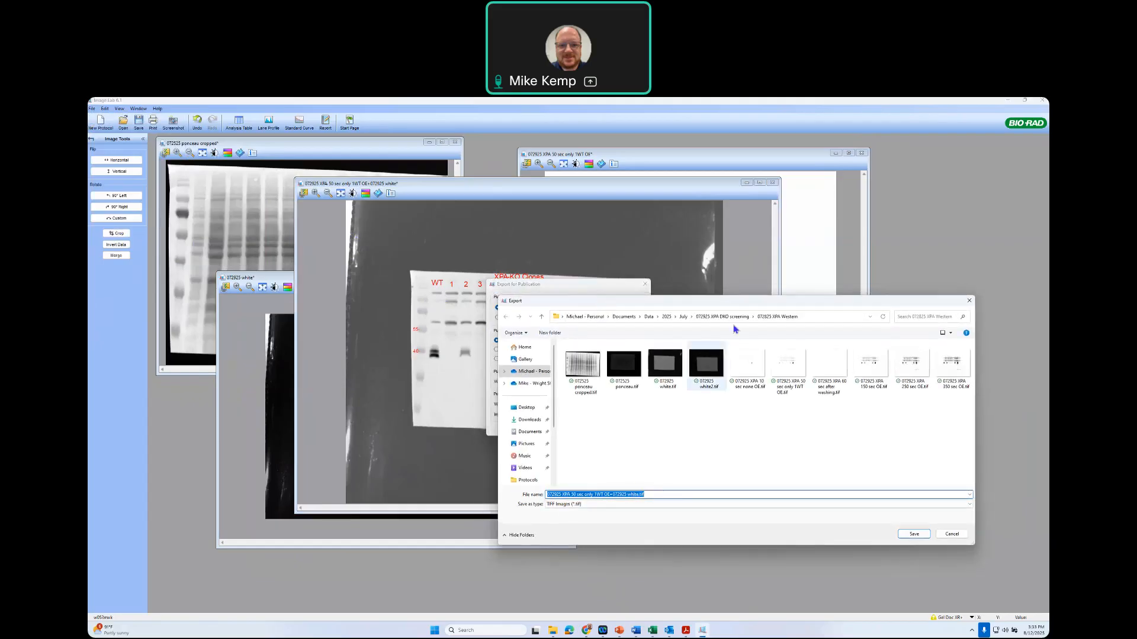
click(550, 333)
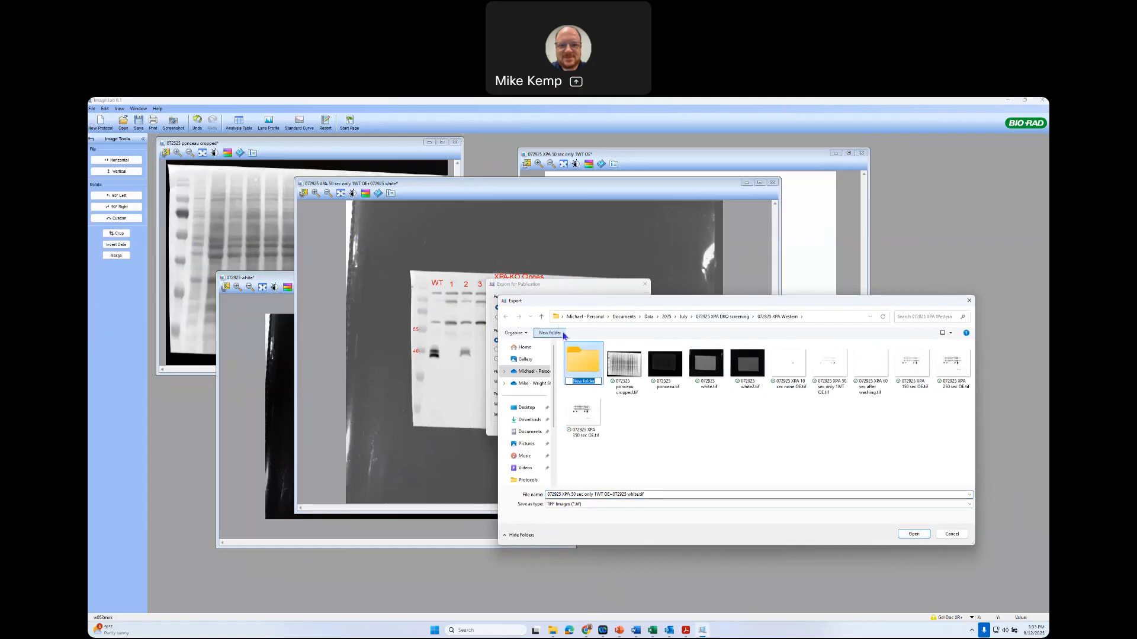
text(Defa analysis)
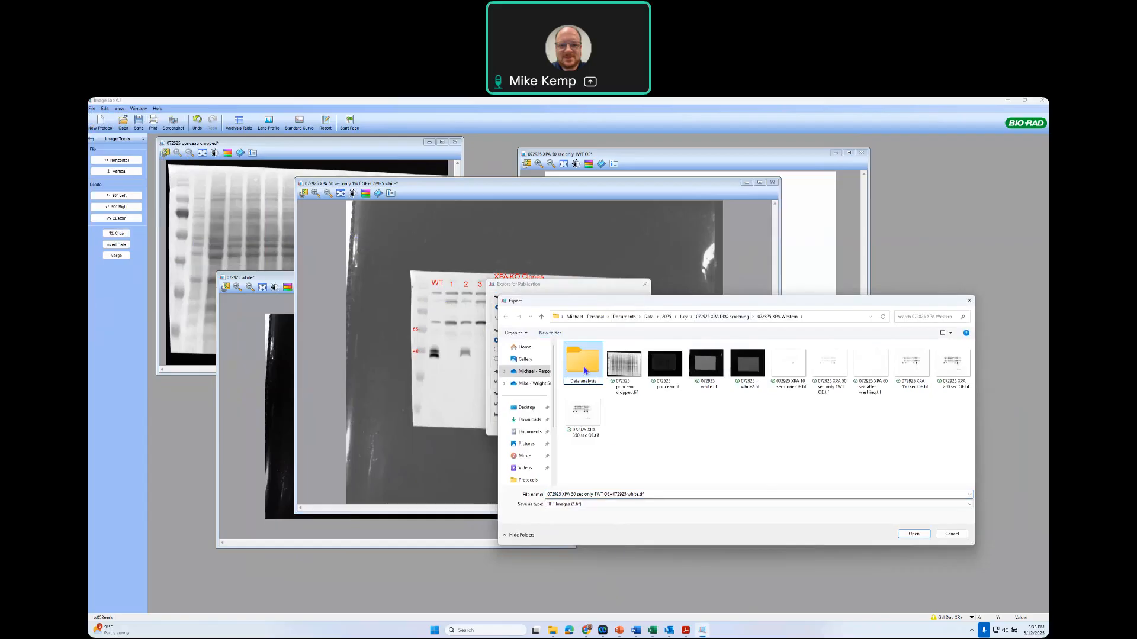
double_click(584, 371)
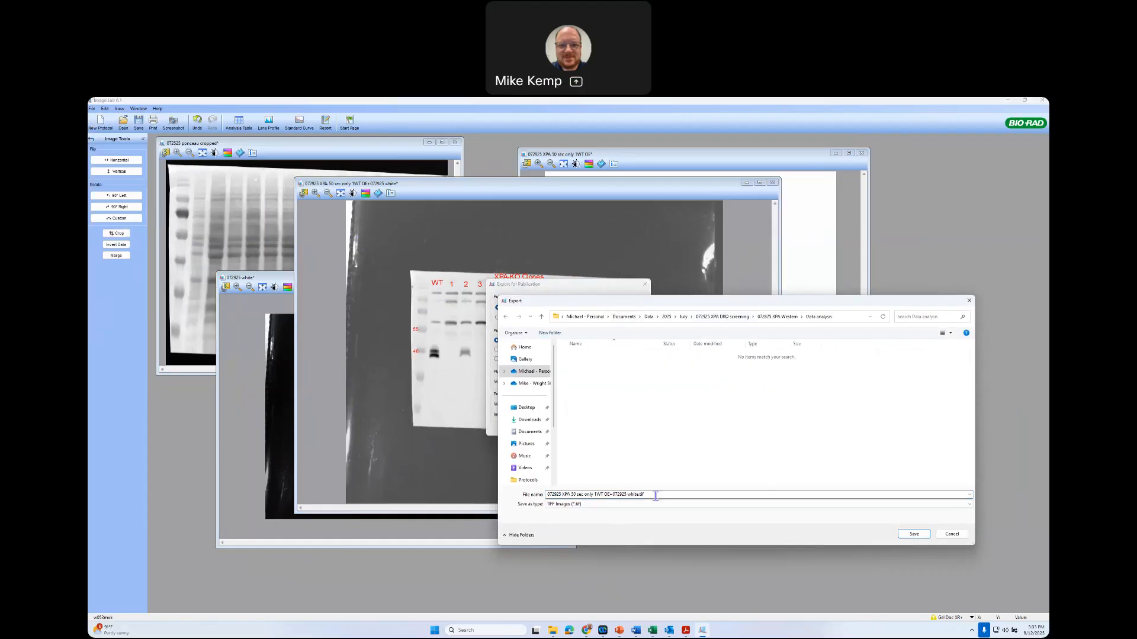
Append "annotated" to the export file name, choose a different image file type, and save the export.
click(637, 494)
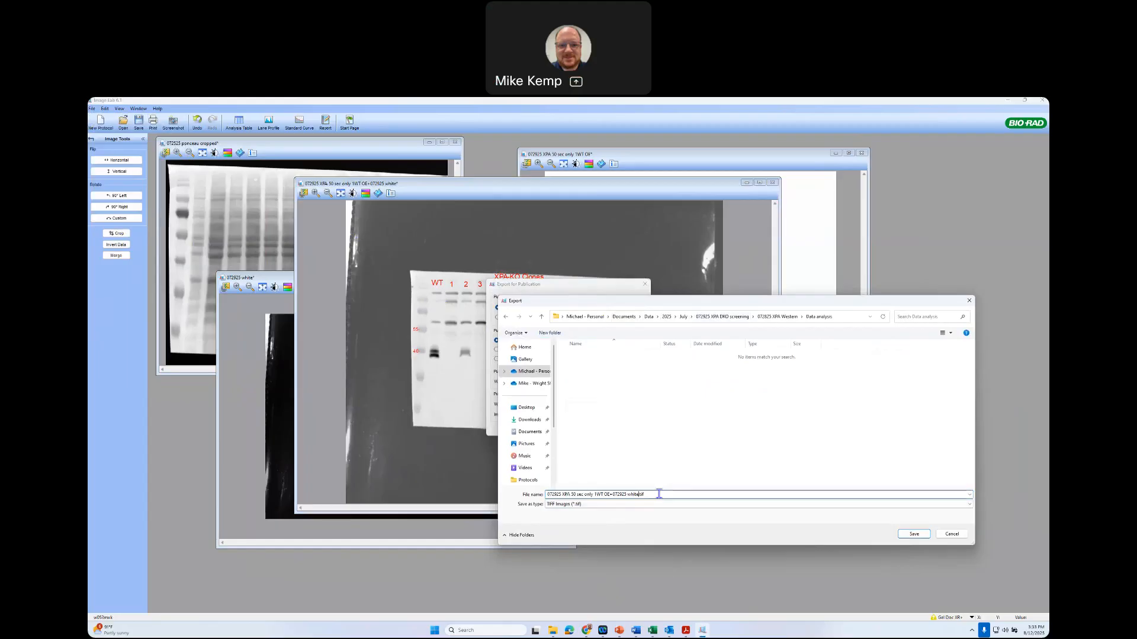
text(annotated)
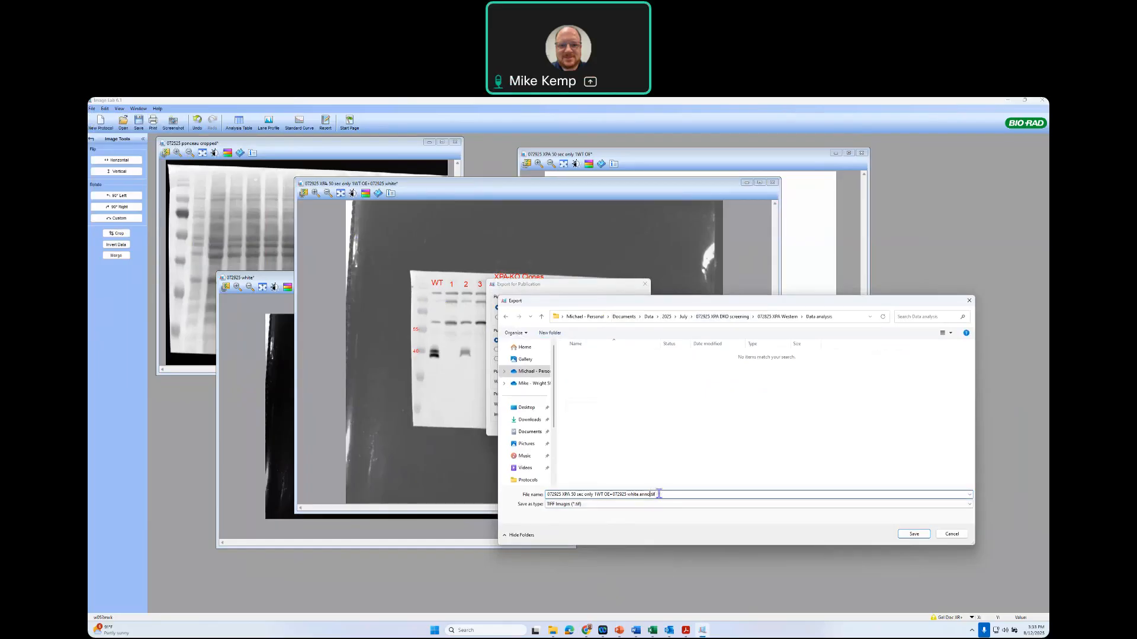
text(ated)
click(592, 505)
click(579, 518)
click(910, 535)
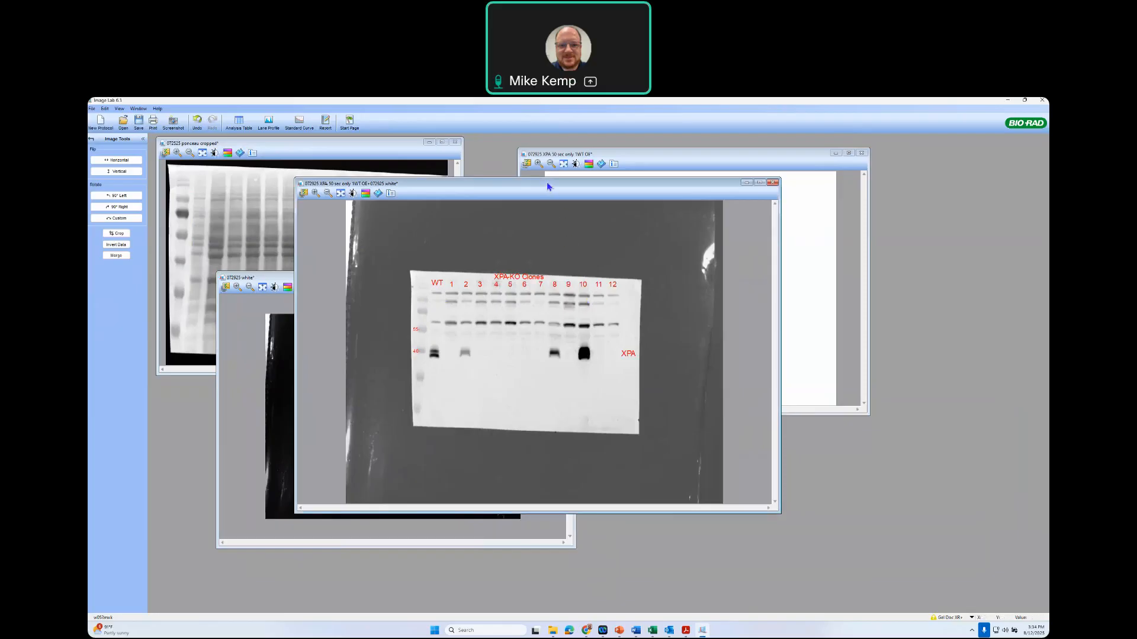
Move the annotated merged image out of the way, then reposition and enlarge the XPA 30 sec blot window.
drag(547, 184, 679, 246)
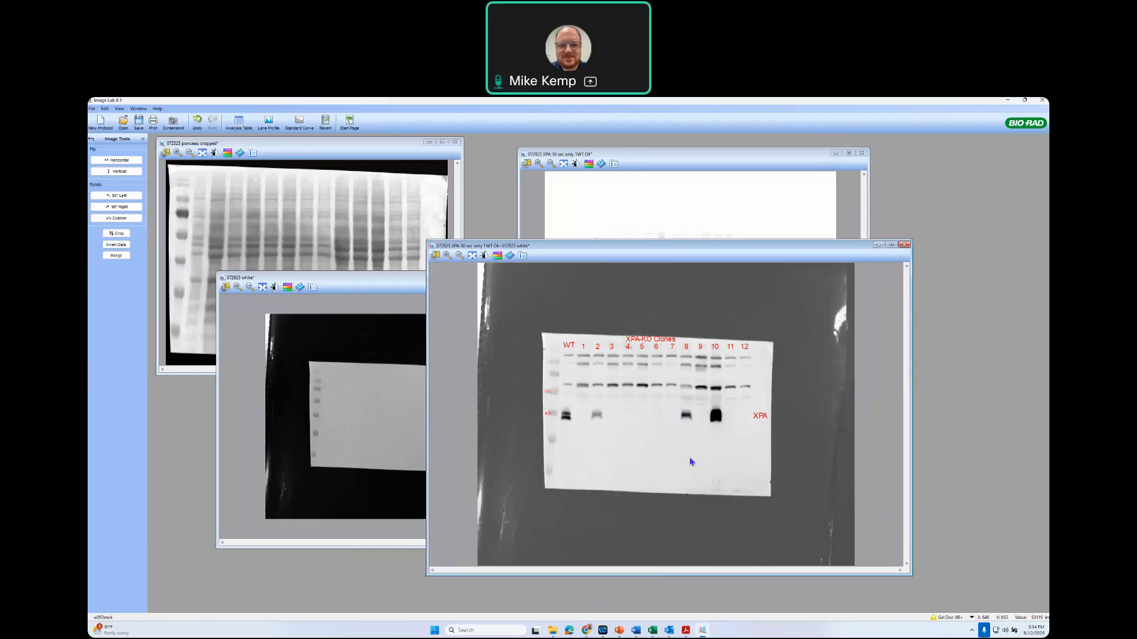
drag(691, 247, 688, 311)
drag(676, 161, 421, 156)
drag(610, 409, 717, 461)
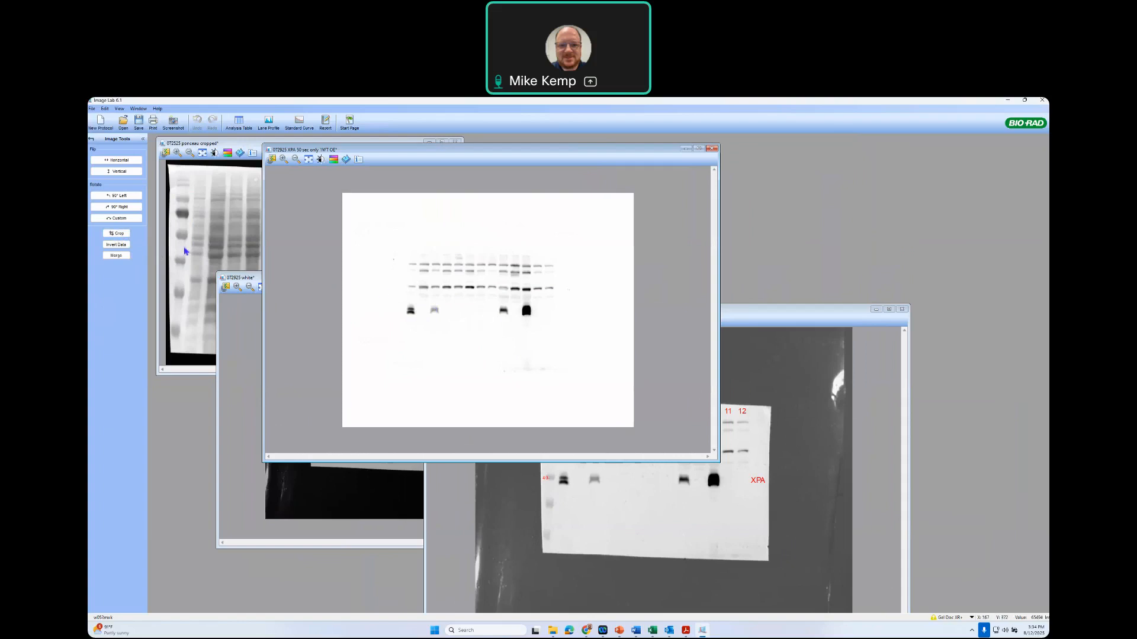
Apply custom rotations to the XPA 30 sec blot image until its band rows run horizontally.
click(136, 220)
drag(371, 269, 412, 261)
right_click(448, 297)
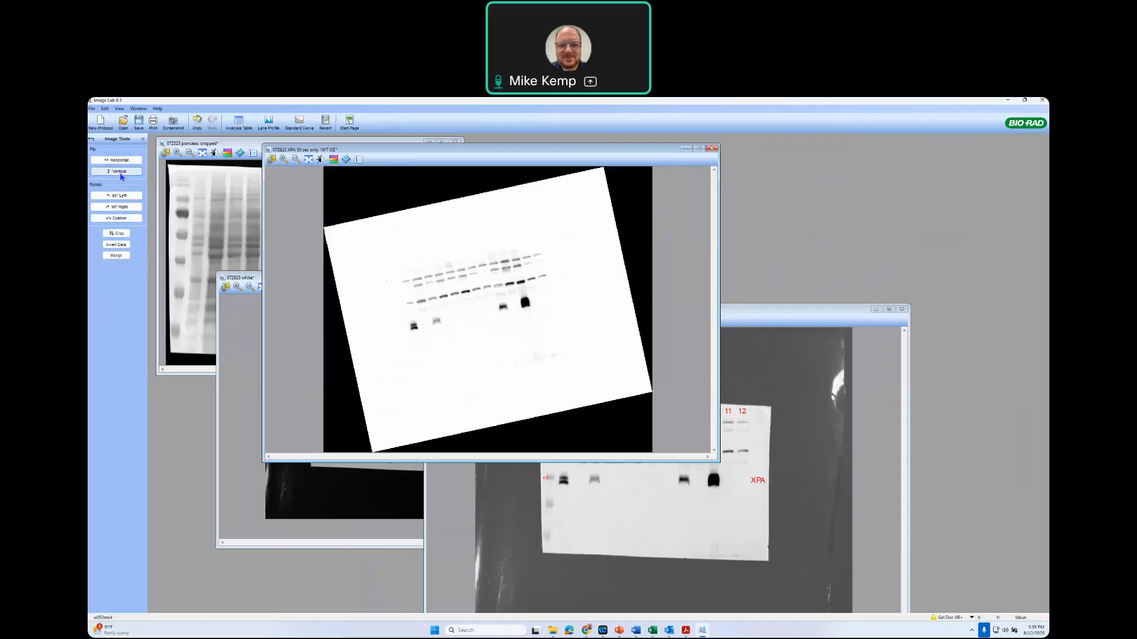
click(116, 218)
drag(364, 324, 364, 337)
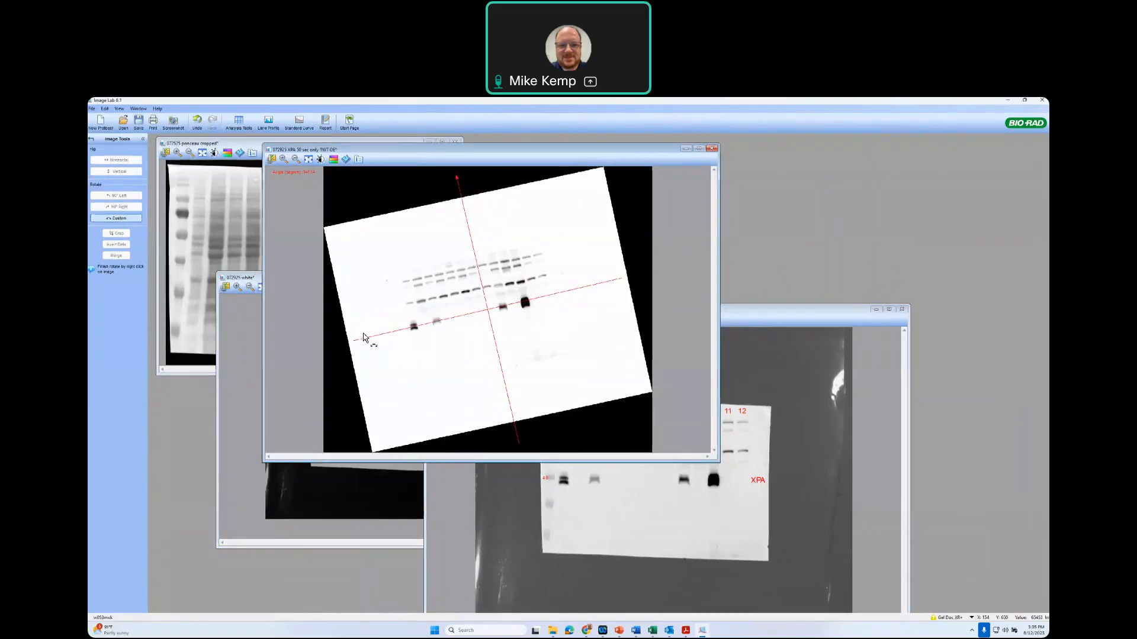
right_click(505, 320)
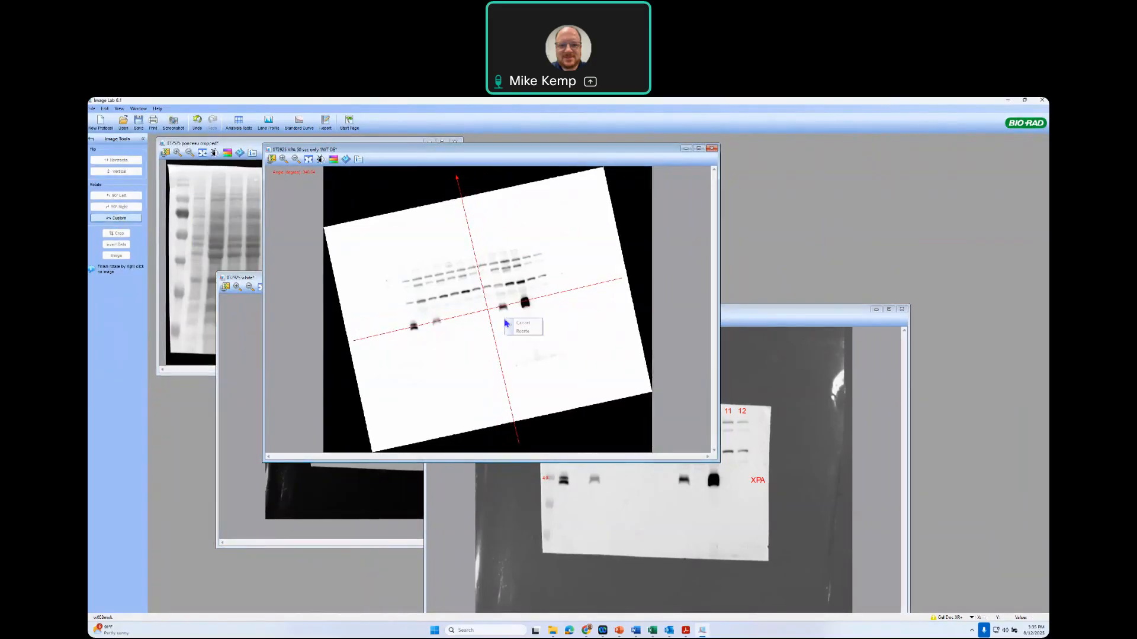
click(513, 330)
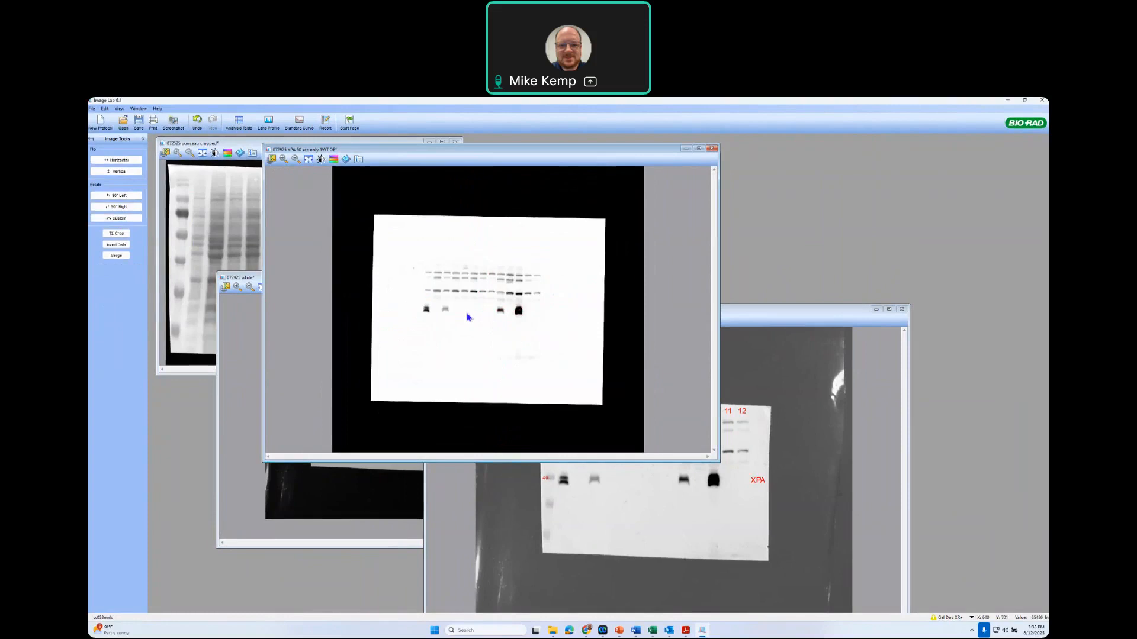
Draw a rectangular volume box sized to the darkest XPA band, and place it over the WT lane's XPA band.
scroll(466, 317, up, 2)
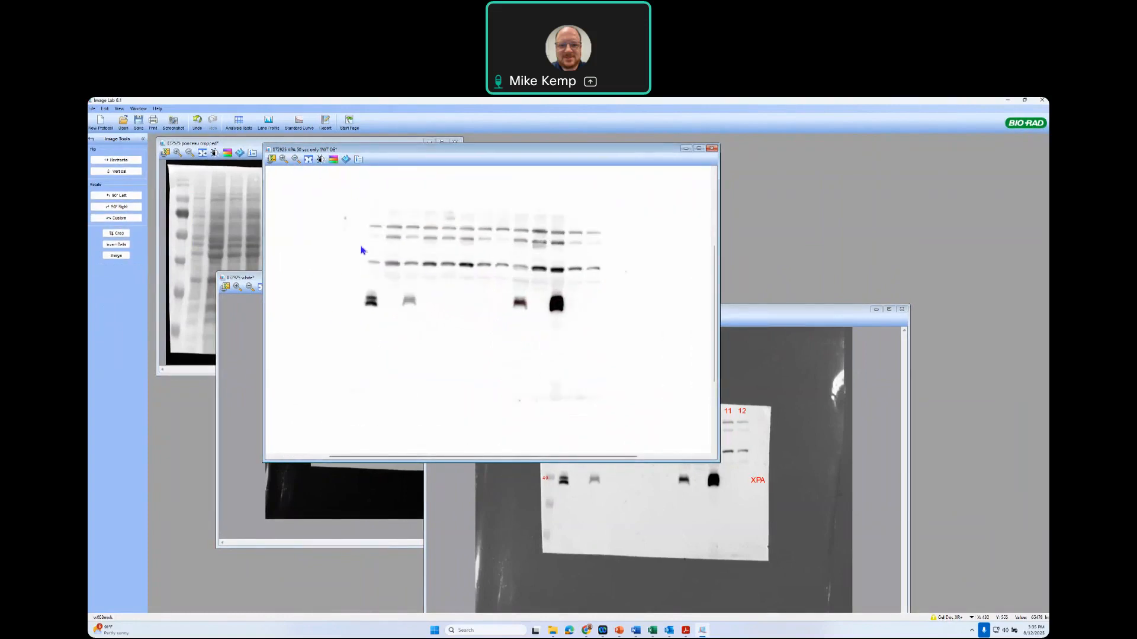
click(92, 140)
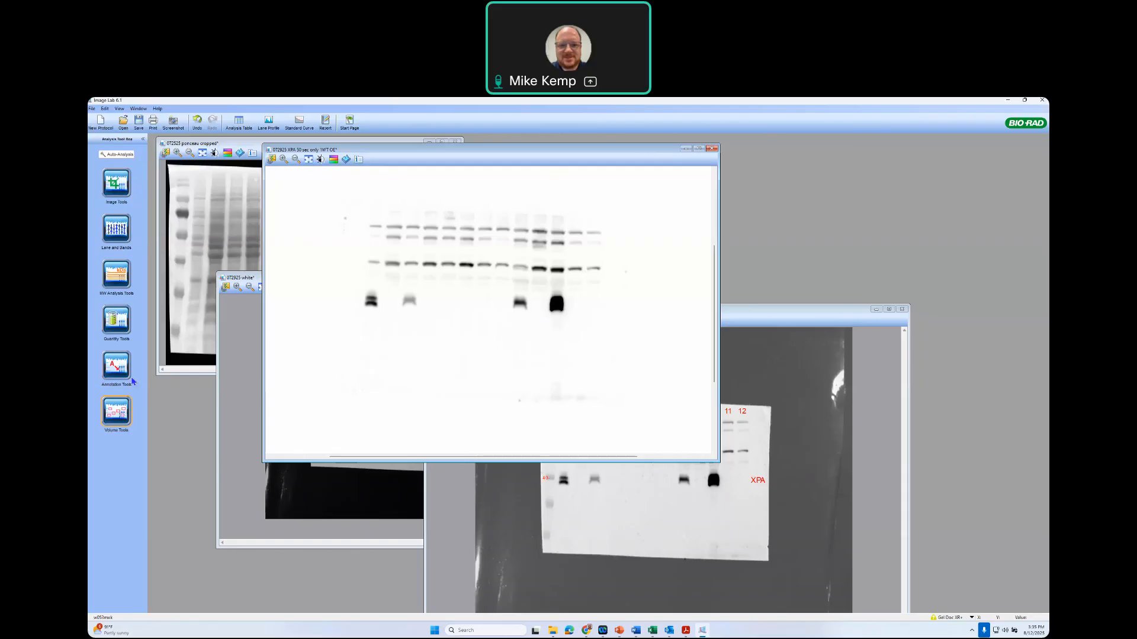
click(117, 417)
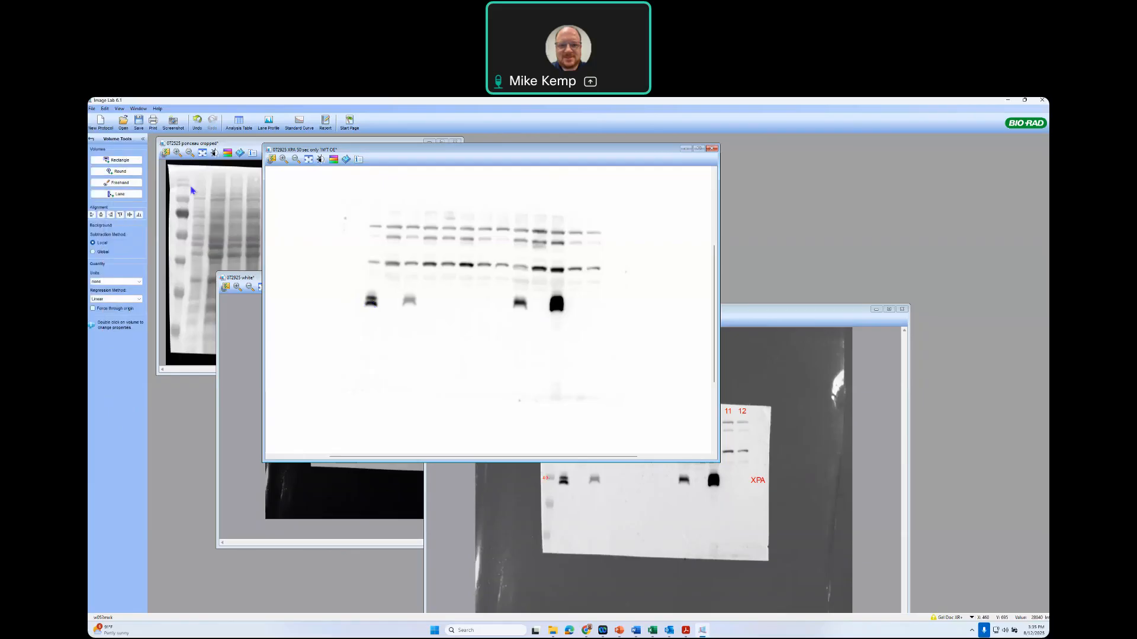
click(131, 161)
drag(547, 295, 565, 313)
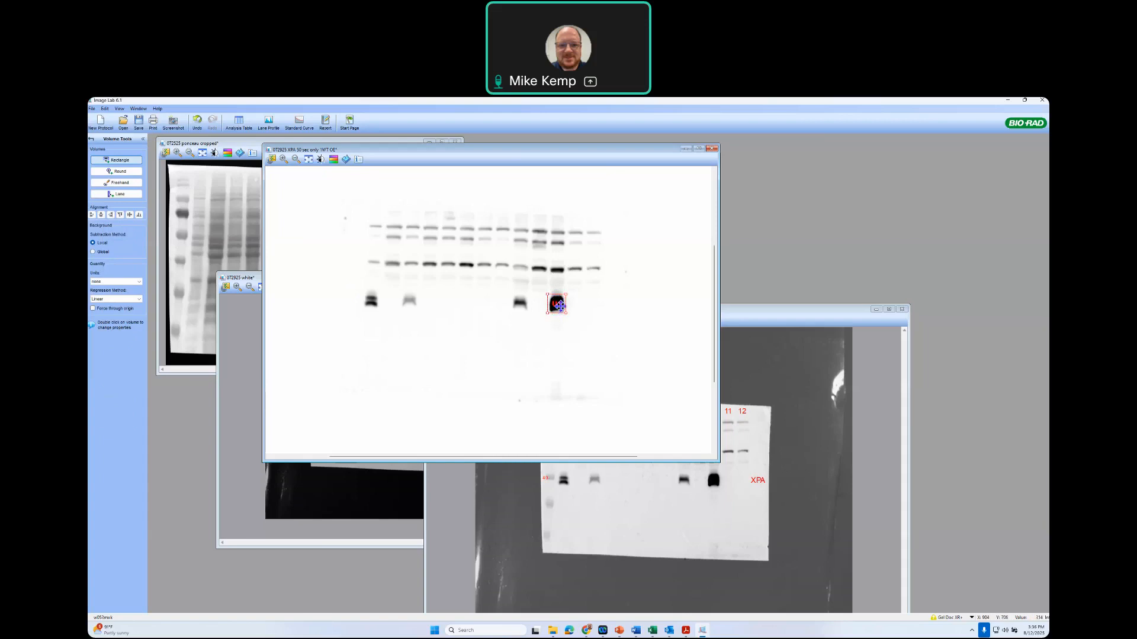
drag(557, 304, 540, 299)
drag(371, 297, 371, 299)
Duplicate the WT volume box twice and place the copies at the XPA band position in the clone 1 and clone 2 lanes.
click(105, 110)
click(115, 143)
click(105, 110)
click(115, 152)
drag(371, 299, 395, 299)
click(105, 109)
click(115, 151)
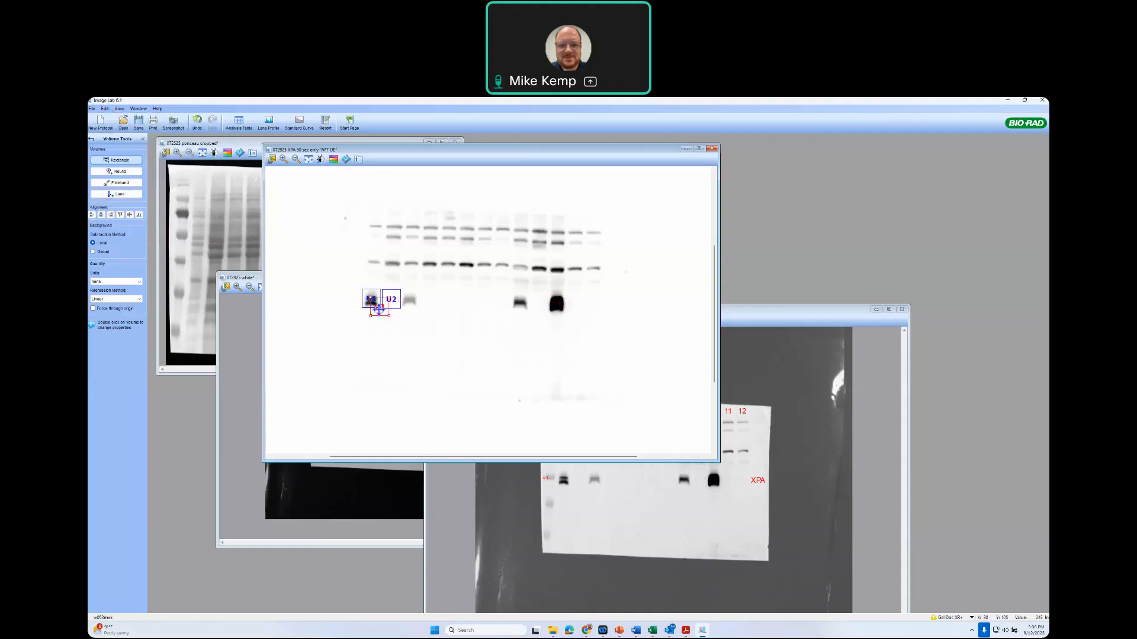
drag(377, 310, 409, 303)
Copy all three volume boxes together and place the duplicated group over the clone 3, 4 and 5 lanes.
click(105, 110)
click(119, 168)
click(105, 110)
click(115, 142)
click(106, 110)
click(115, 152)
drag(410, 303, 465, 303)
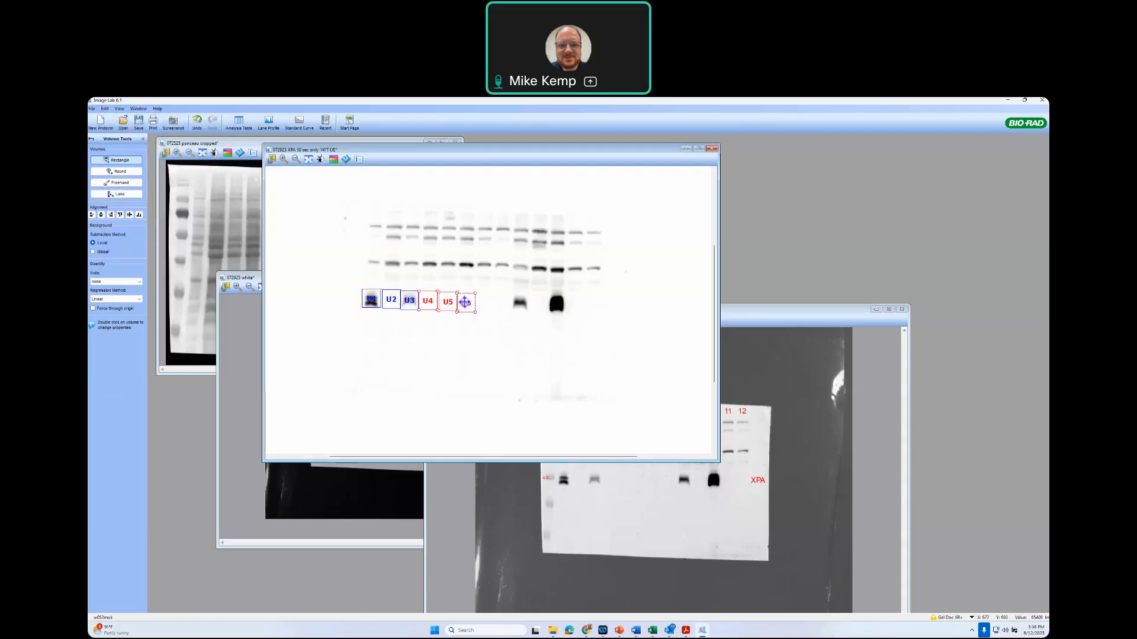
Paste the three-box group twice more, covering the clone 6 to 8 lanes and the clone 9 to 11 lanes.
click(105, 109)
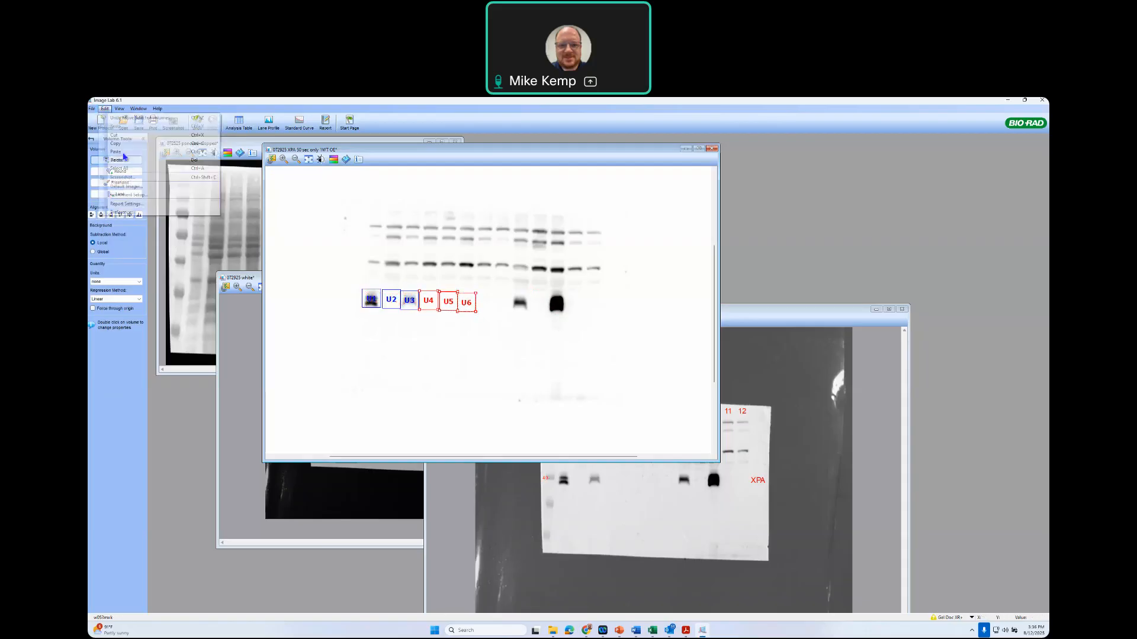
click(115, 151)
drag(411, 307, 523, 307)
click(106, 109)
click(116, 151)
drag(423, 317, 576, 308)
Adjust the positions of volume boxes U8, U10, U11 and U12 individually along the XPA band row.
click(587, 283)
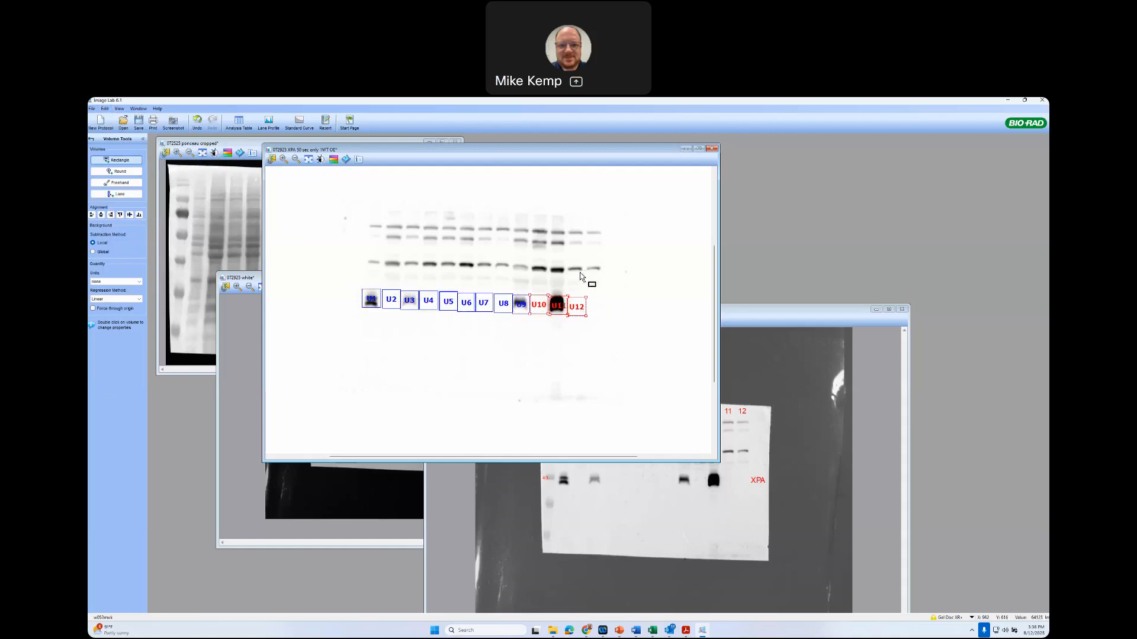
click(501, 303)
click(538, 304)
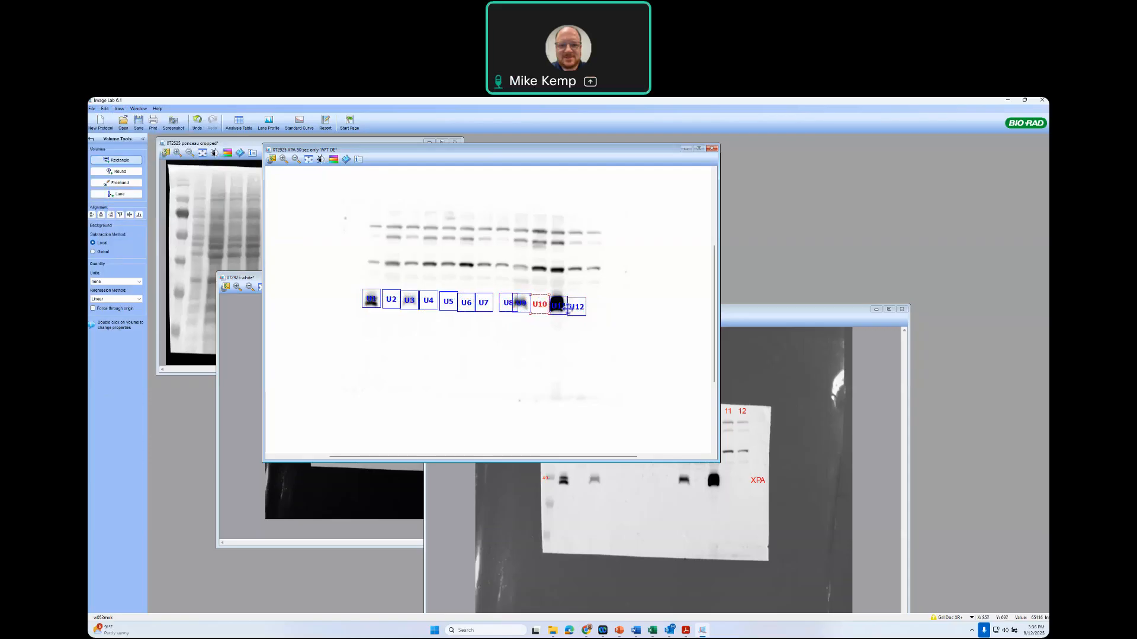
click(559, 307)
drag(576, 308, 576, 307)
Paste the box group again, place U13 over the clone 12 lane, and delete the surplus boxes U14 and U15.
click(105, 109)
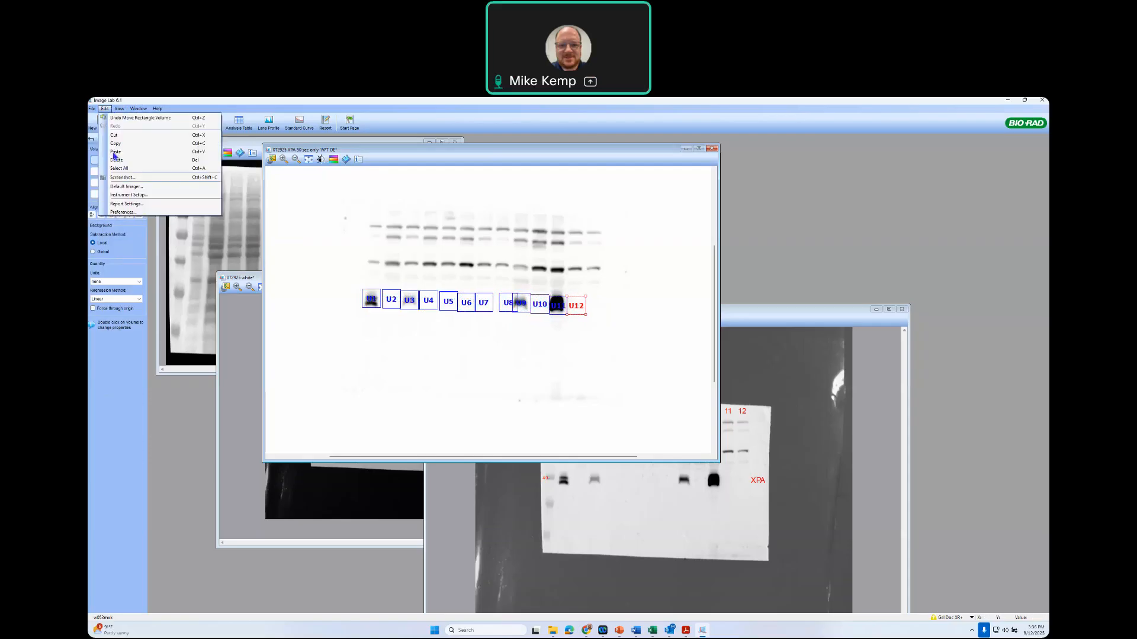
click(115, 152)
click(604, 342)
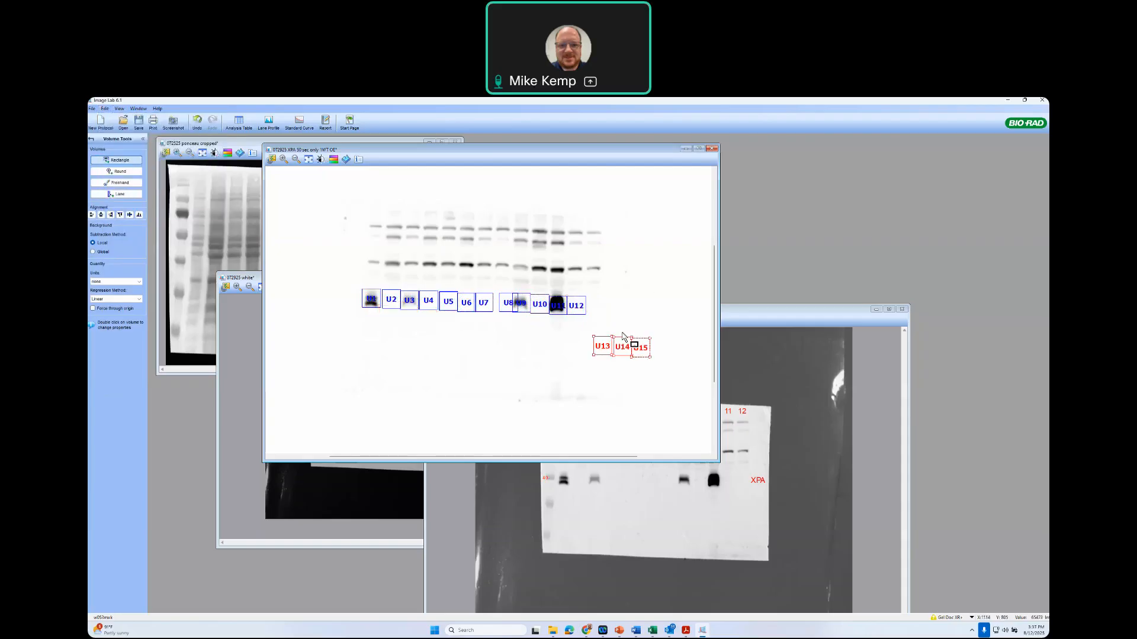
drag(607, 347, 599, 306)
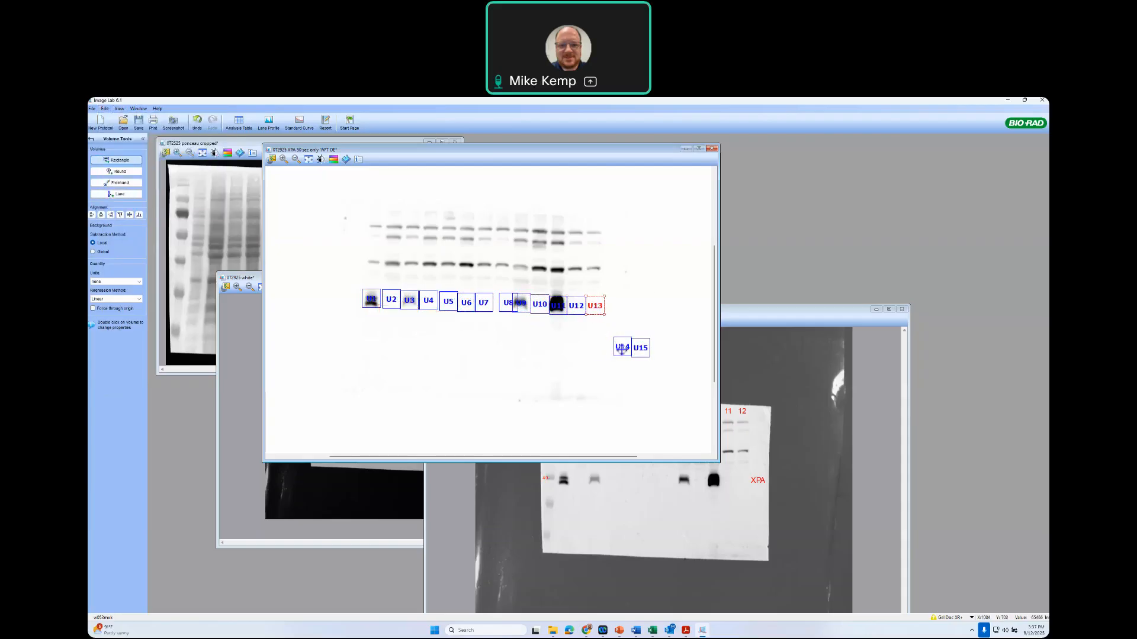
click(634, 348)
key(Delete)
Shift volume box U8 back over the clone 7 lane, clear of U9, and open the analysis table.
drag(501, 302, 496, 302)
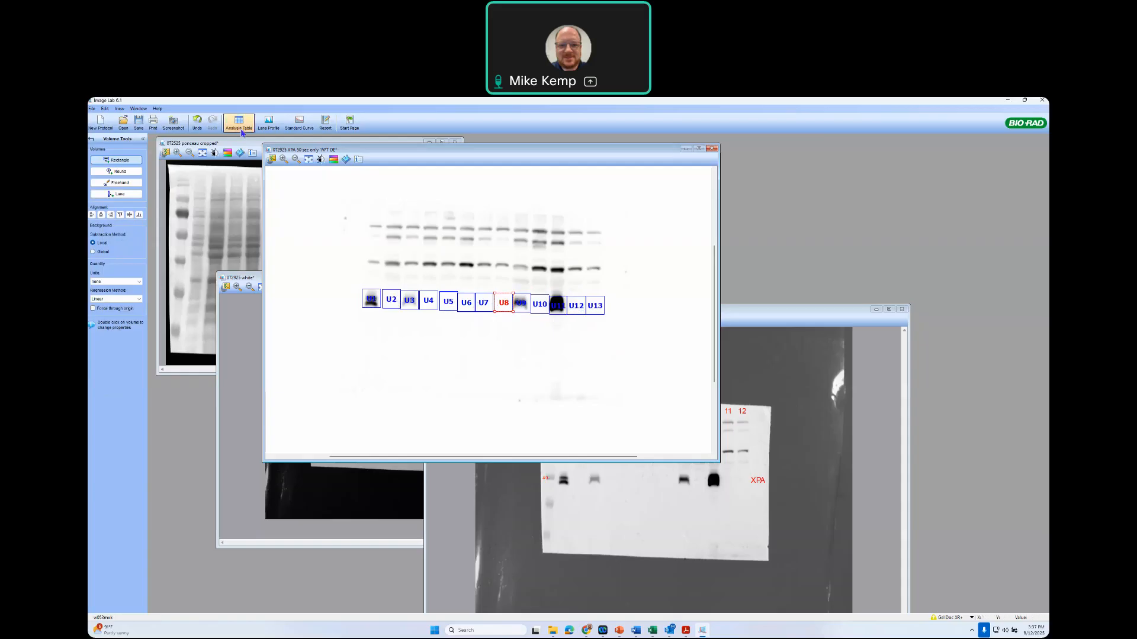
click(241, 129)
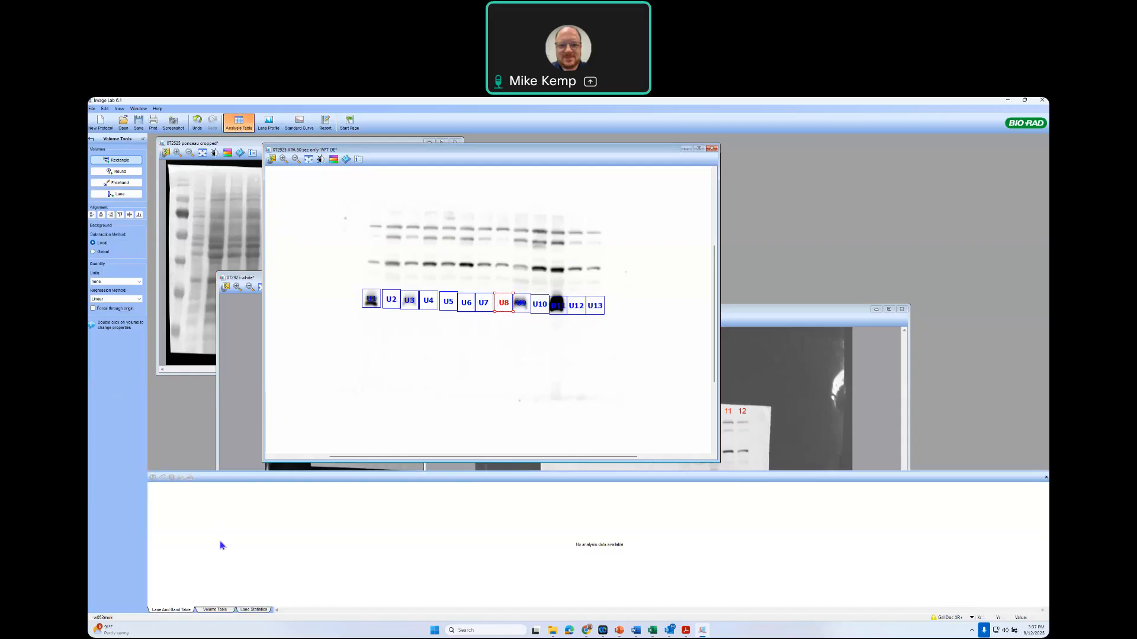
Show the volume table for the XPA boxes, export it to Excel, and switch to the new workbook.
click(211, 610)
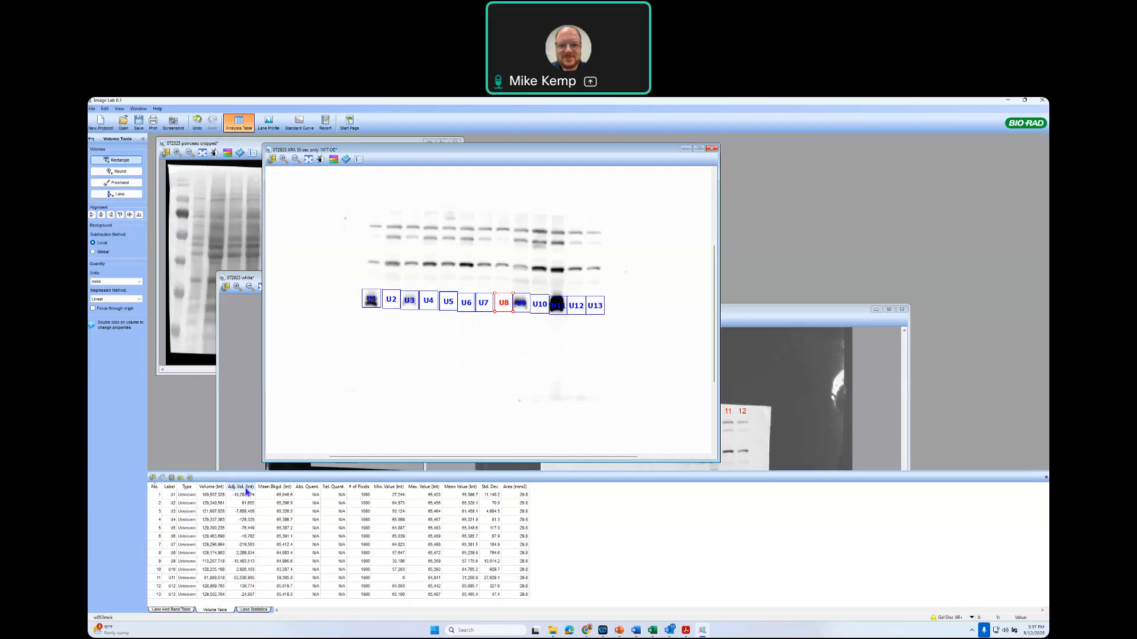
click(190, 479)
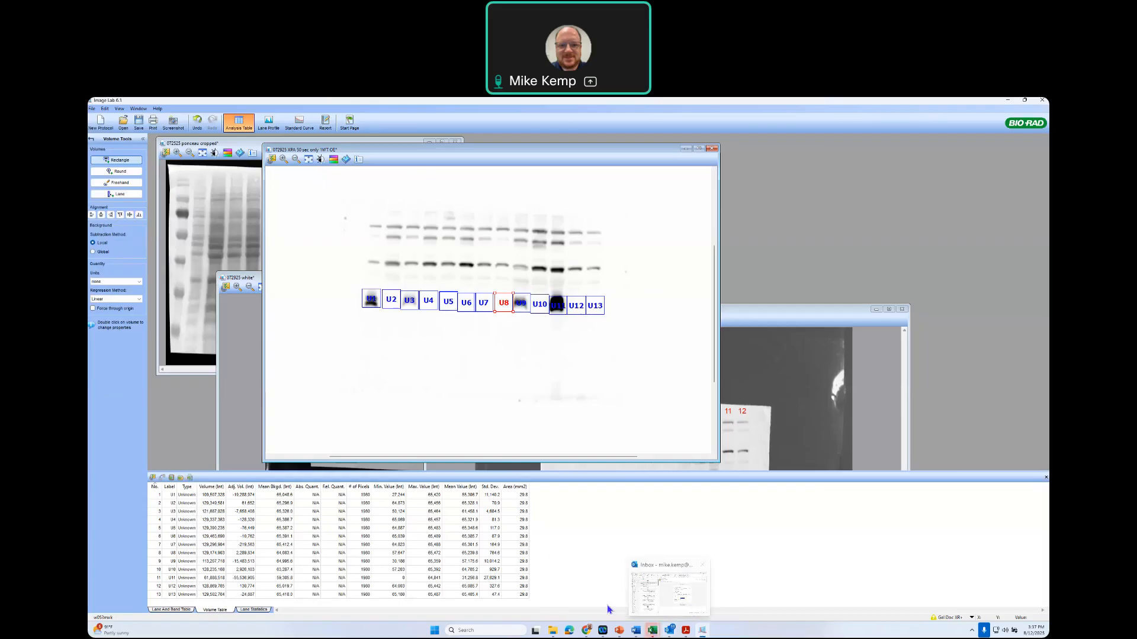
click(652, 630)
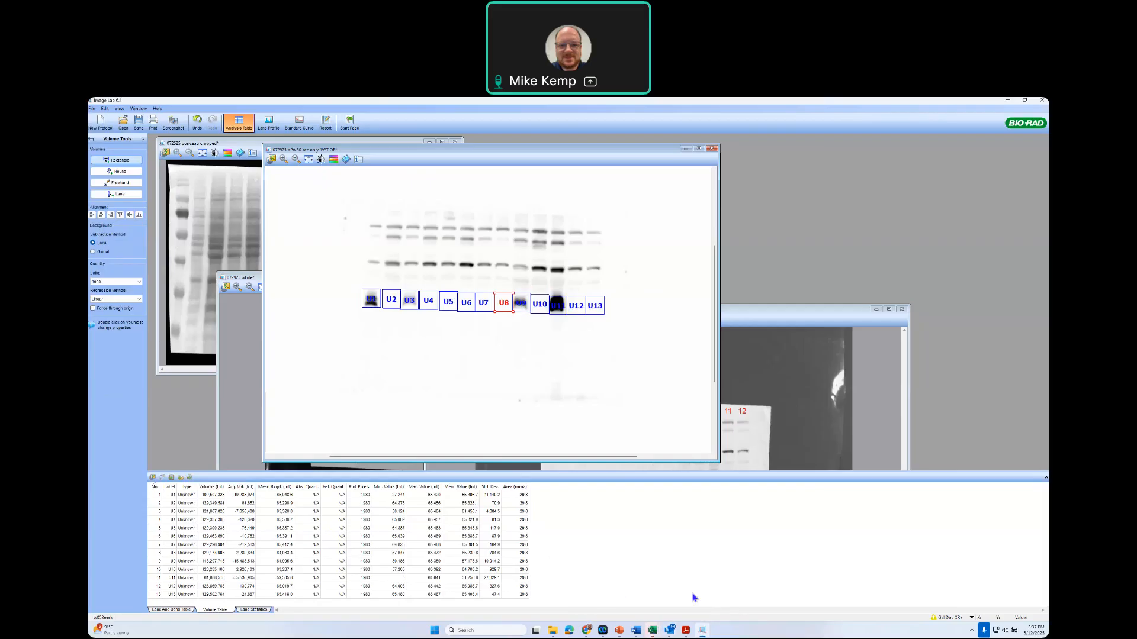
click(712, 593)
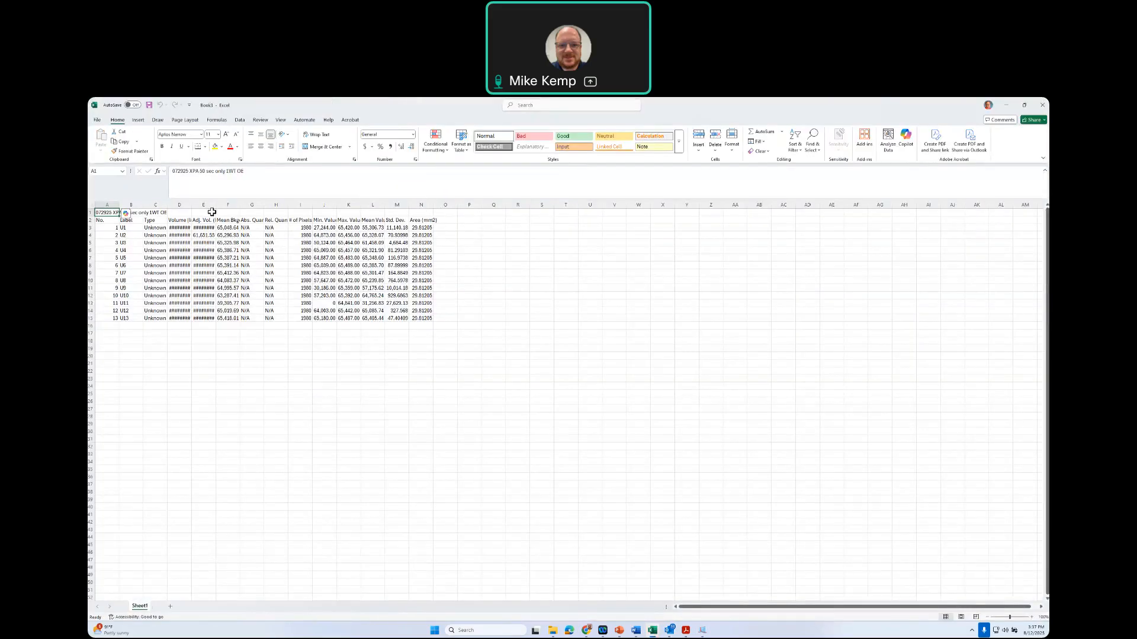
Clear all exported columns except the Adj. Vol. (Int) values in column E.
click(206, 220)
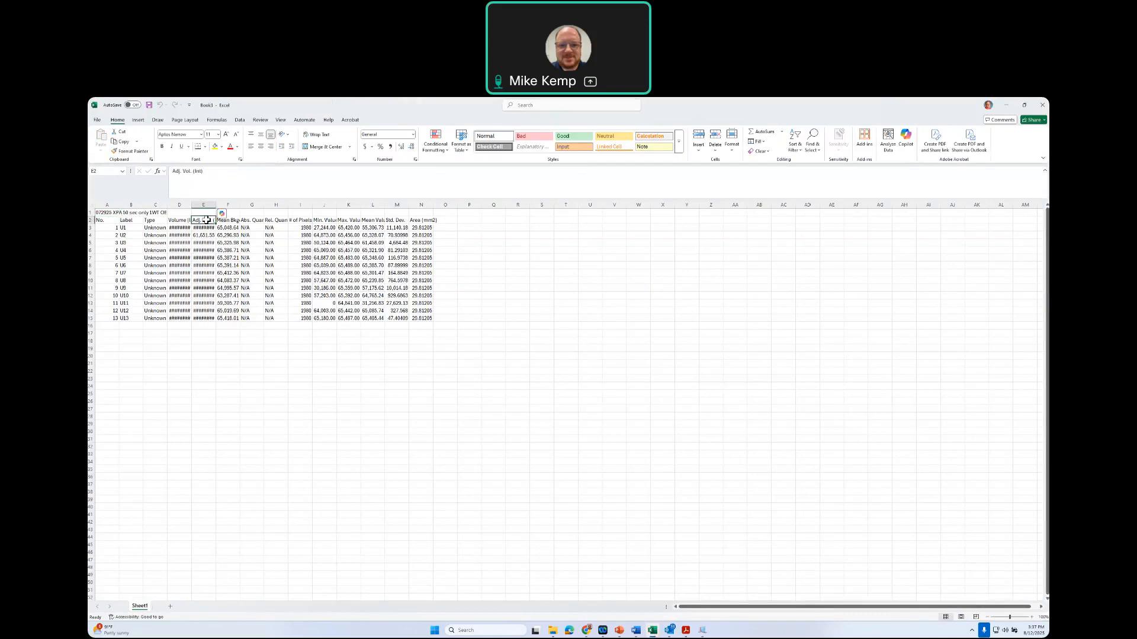
drag(229, 205, 432, 213)
key(Delete)
click(184, 205)
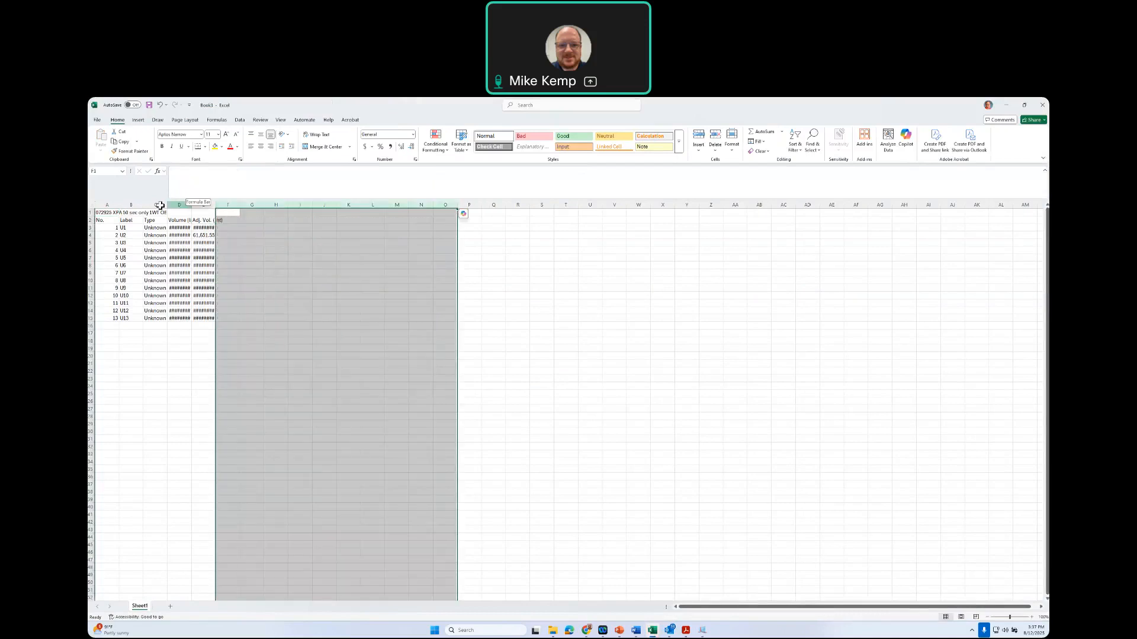
drag(99, 210, 480, 214)
key(Delete)
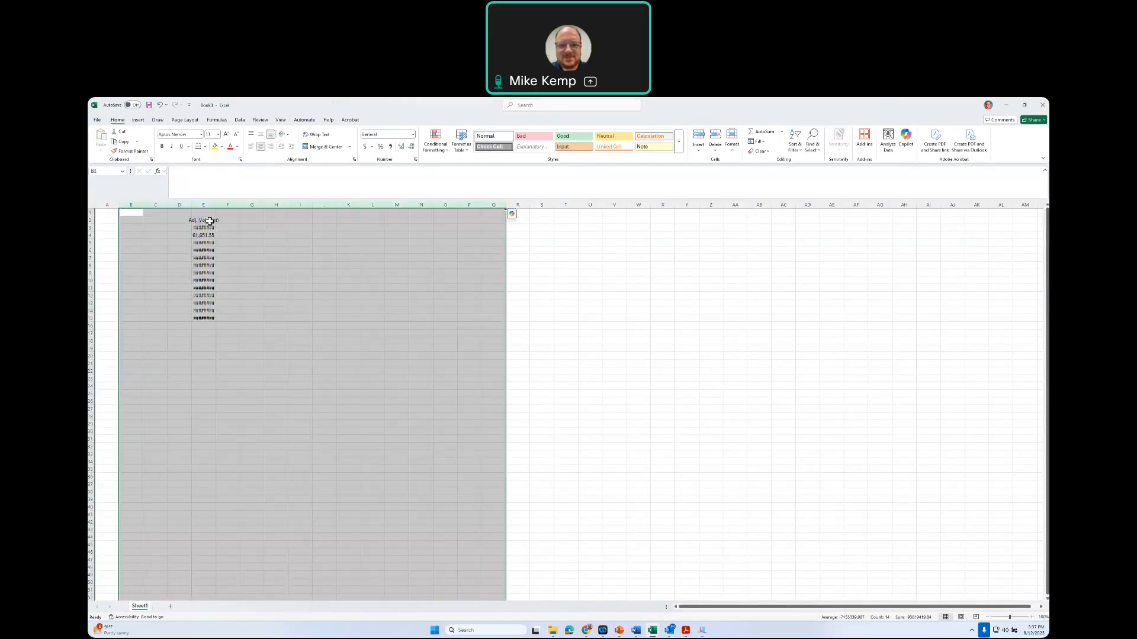
Rename the adjusted volume header in E2 as XPA and display its values in E3:E15 without decimals.
click(210, 221)
text(XPA)
key(Return)
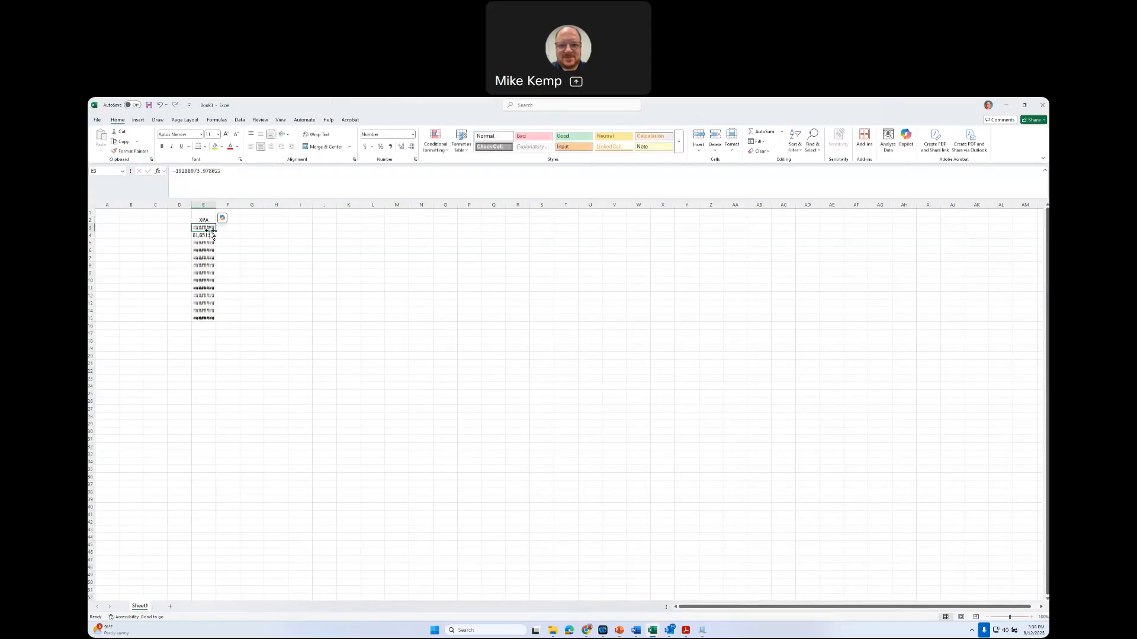
drag(207, 227, 204, 320)
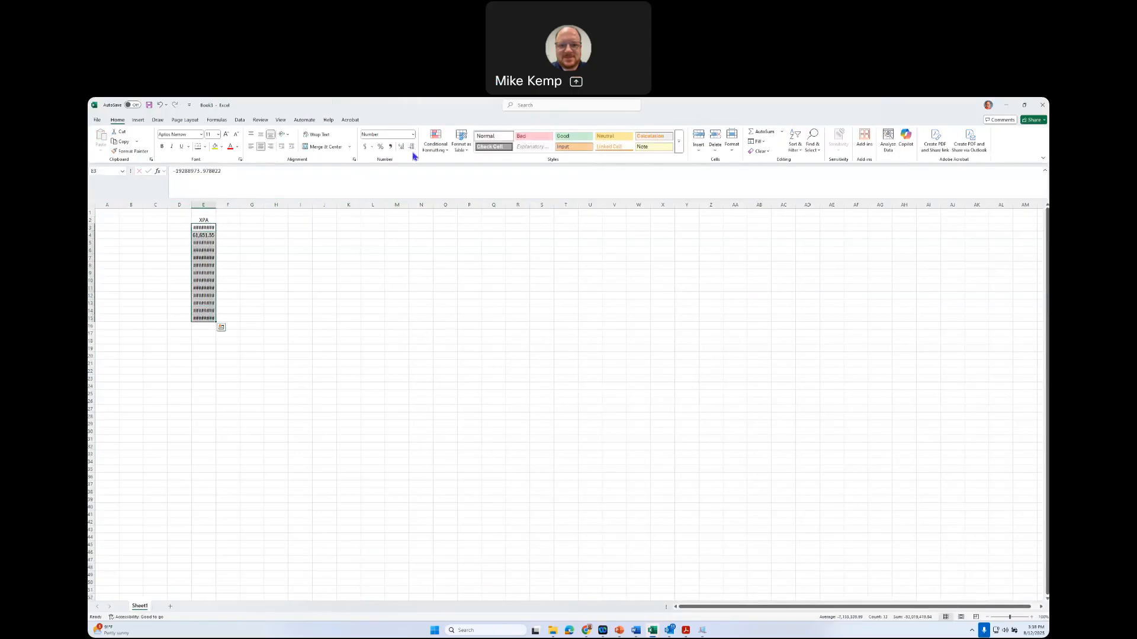
click(411, 147)
click(411, 147)
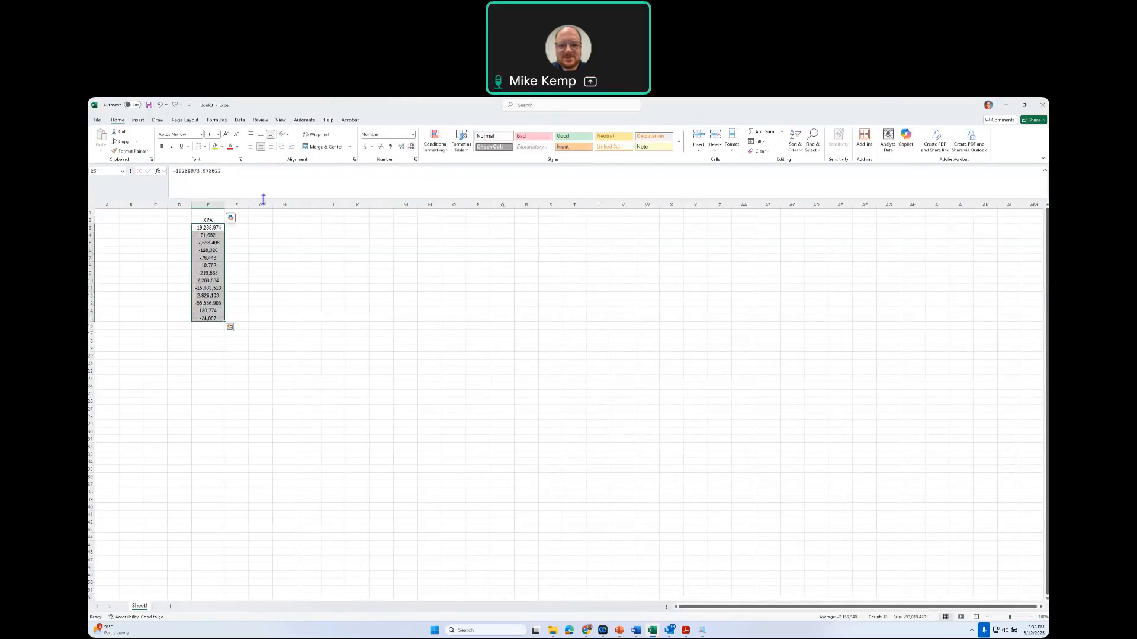
Label the rows in column D as WT and 1 to 12, showing the clone numbers without decimals.
click(179, 227)
text(1)
key(Return)
text(1)
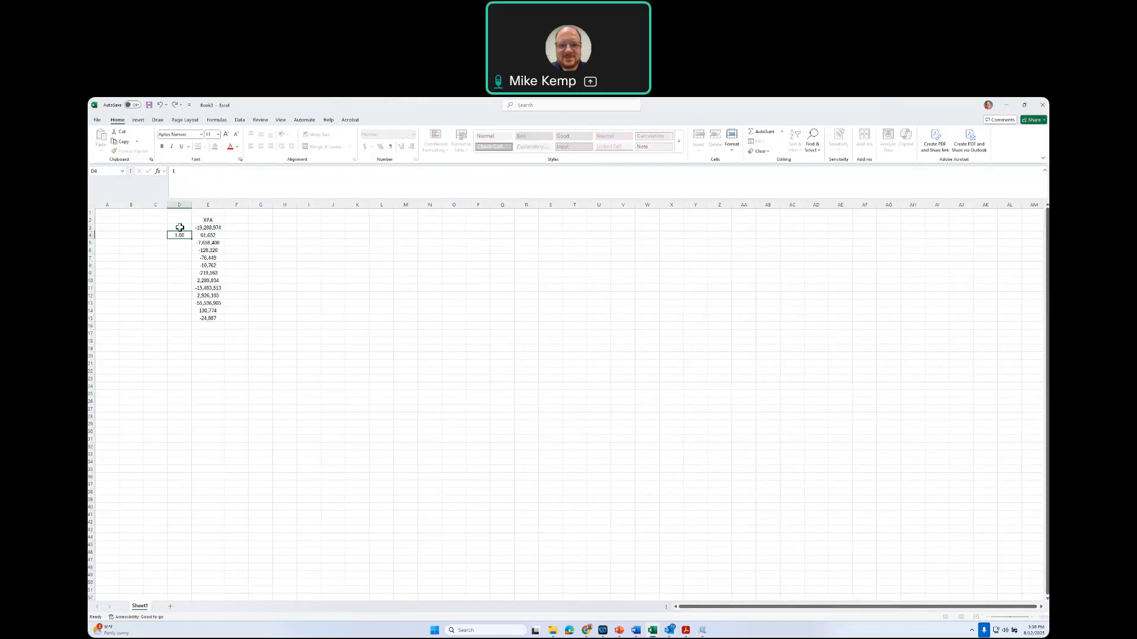
key(Return)
text(2 3 4 5 6 7 8 9 10 11 12)
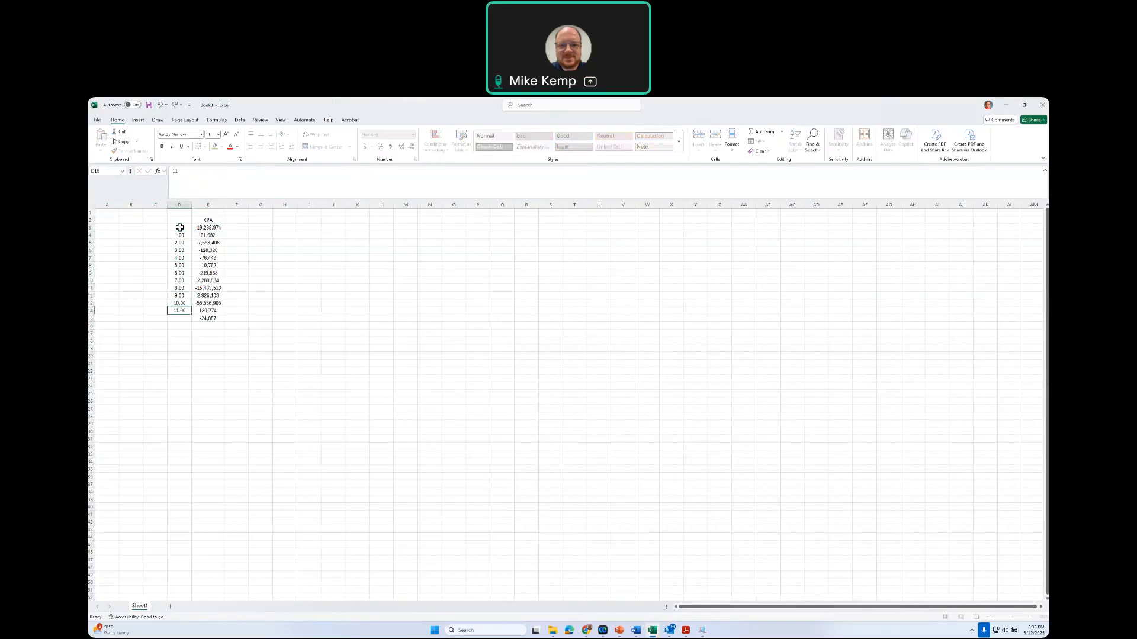
drag(180, 235, 179, 318)
click(411, 146)
click(411, 146)
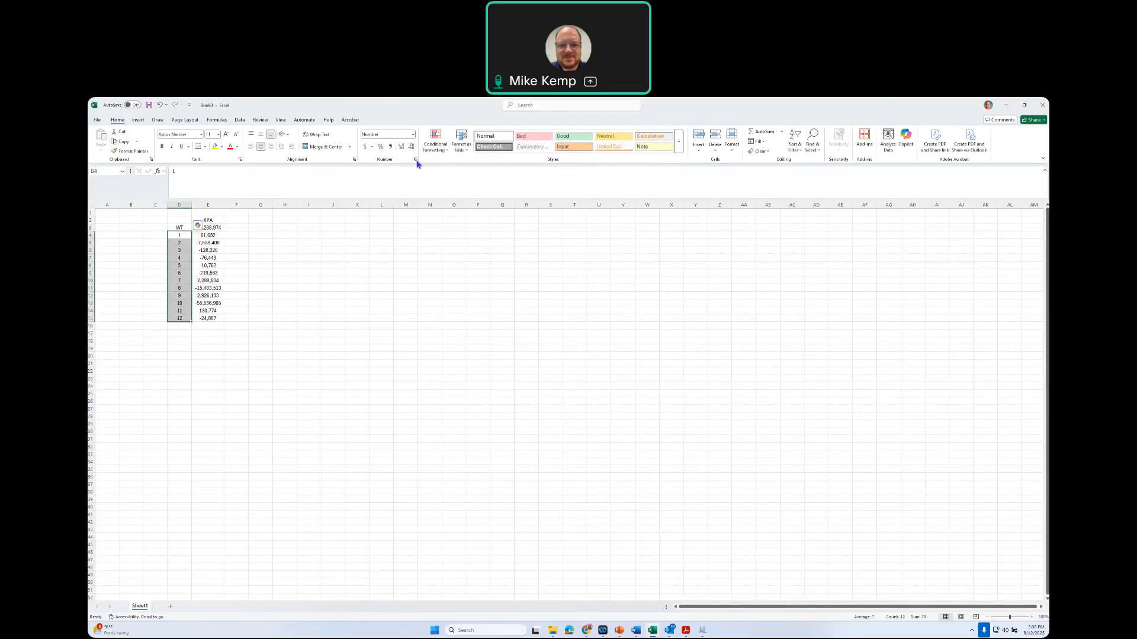
Add the column header Ponceau in F2 beside the XPA column.
click(236, 235)
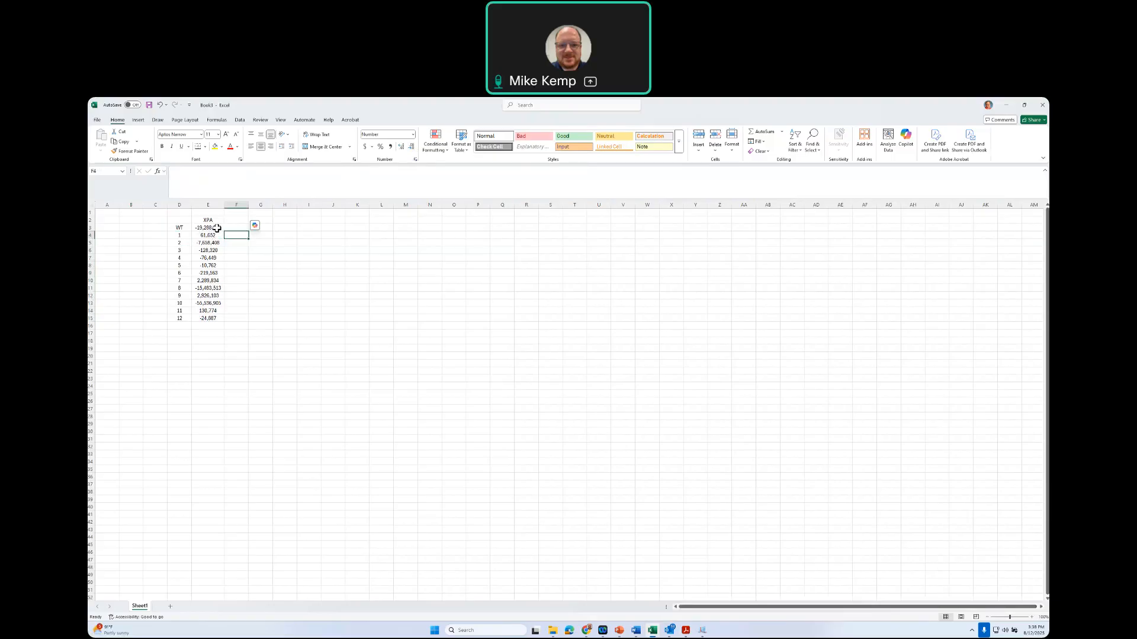
click(179, 302)
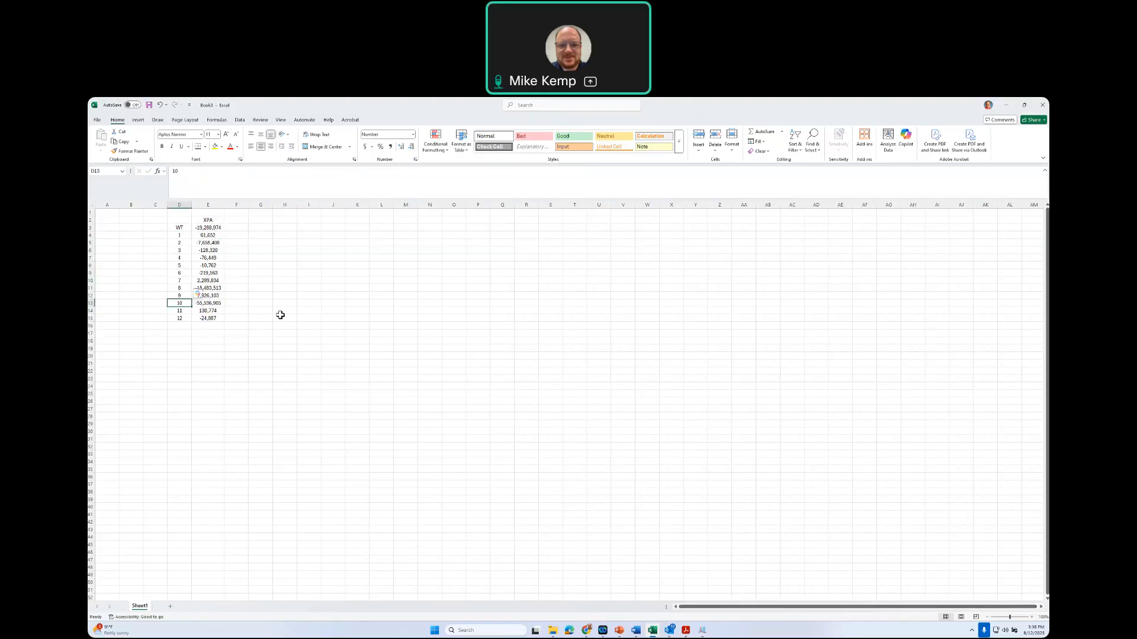
click(702, 631)
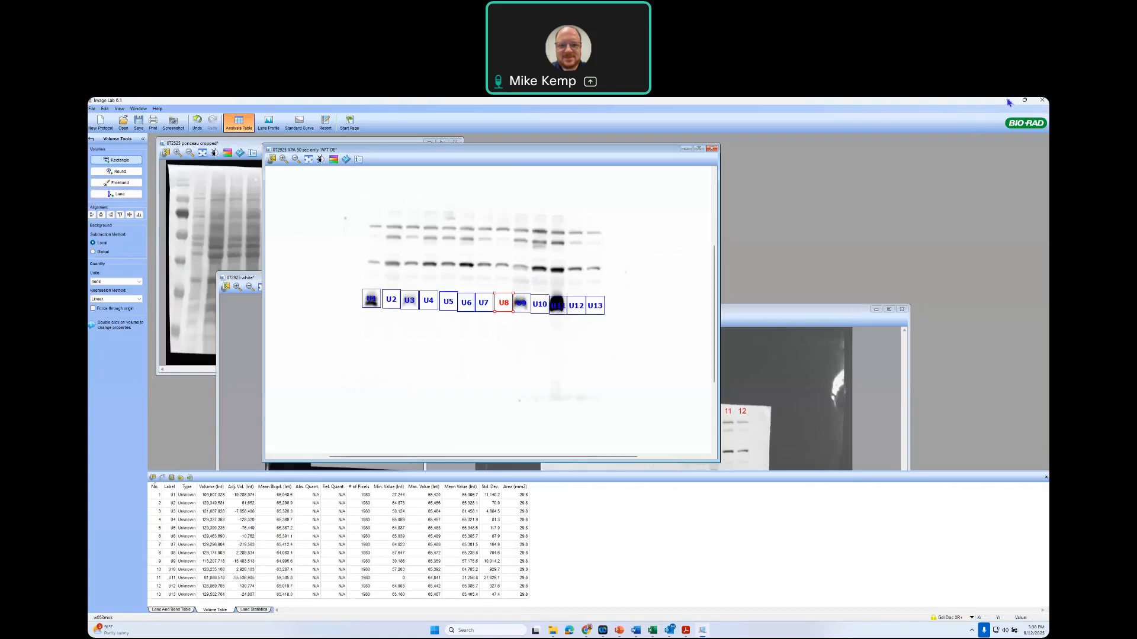
key(alt+Tab)
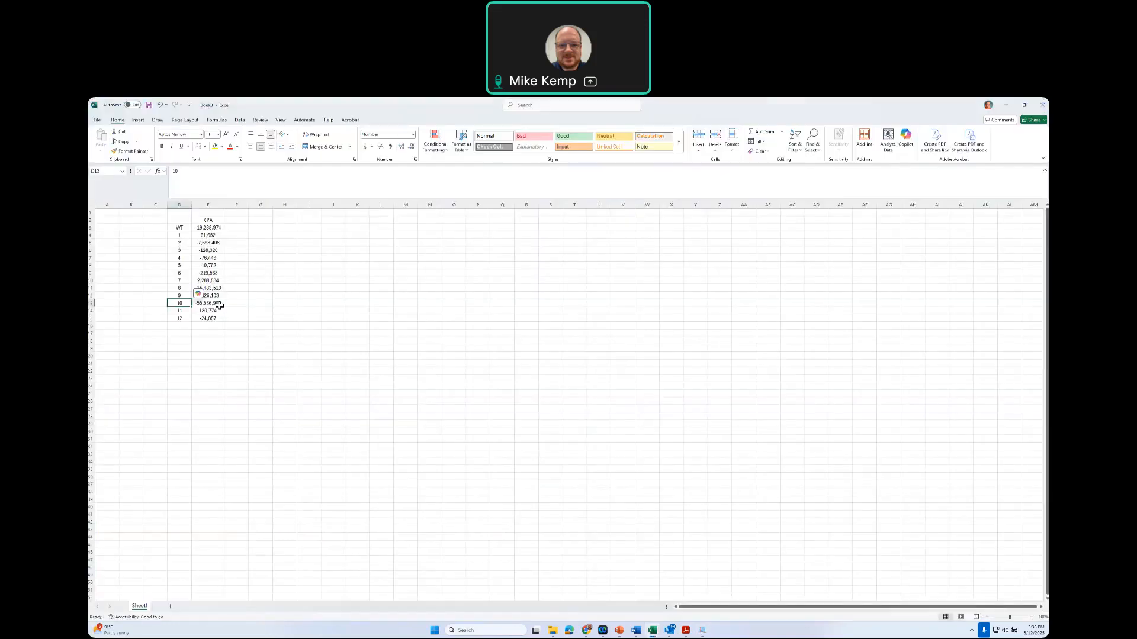
click(244, 221)
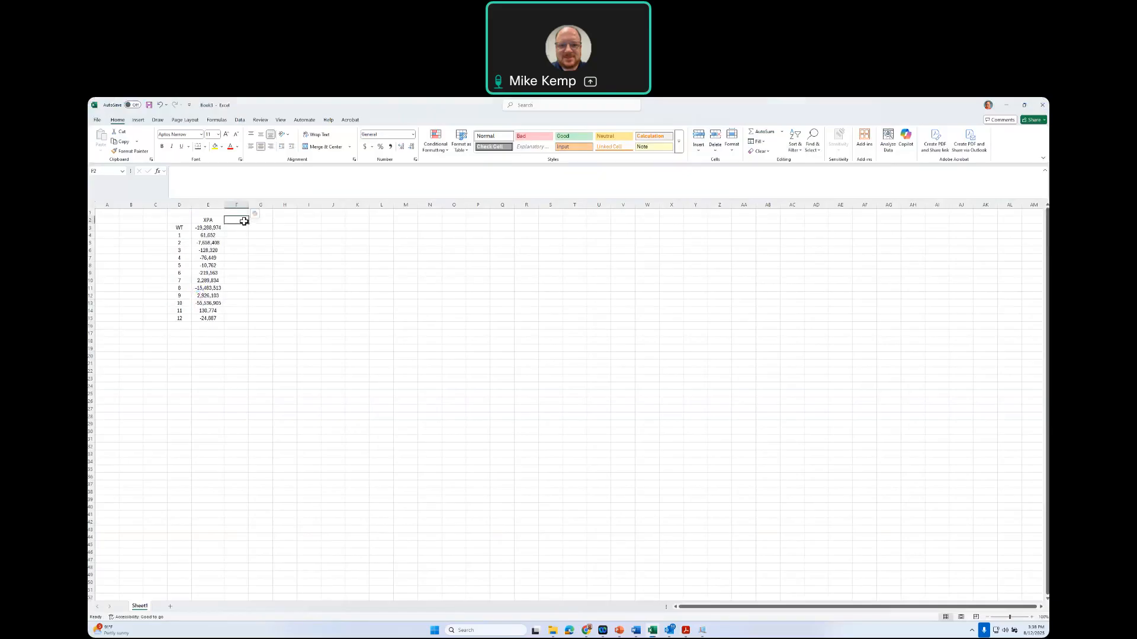
text(Pec)
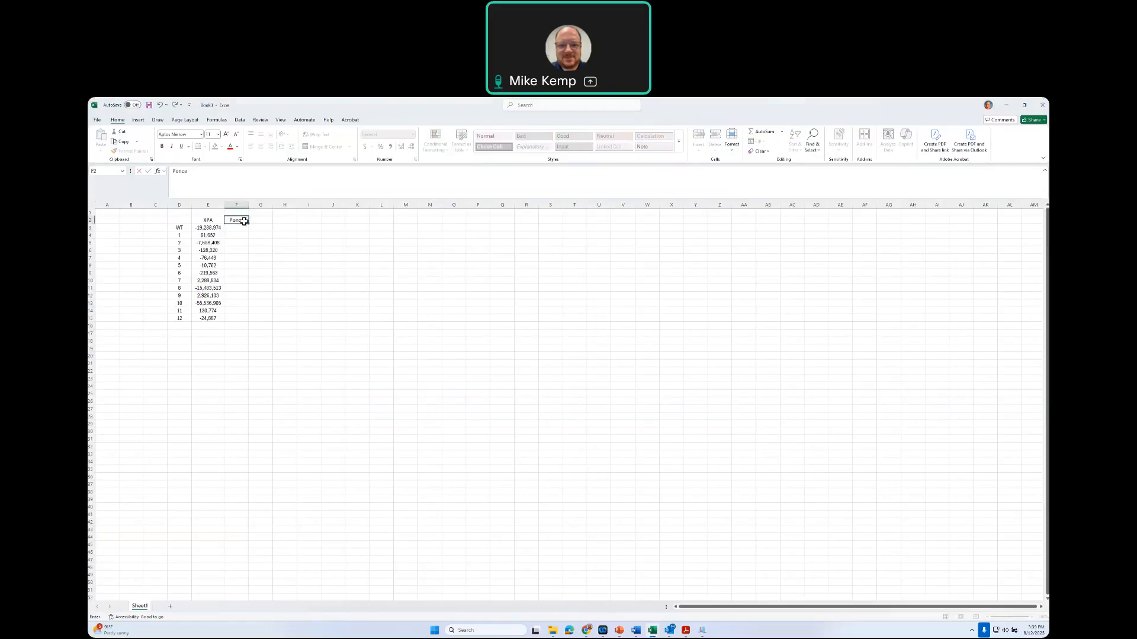
key(Return)
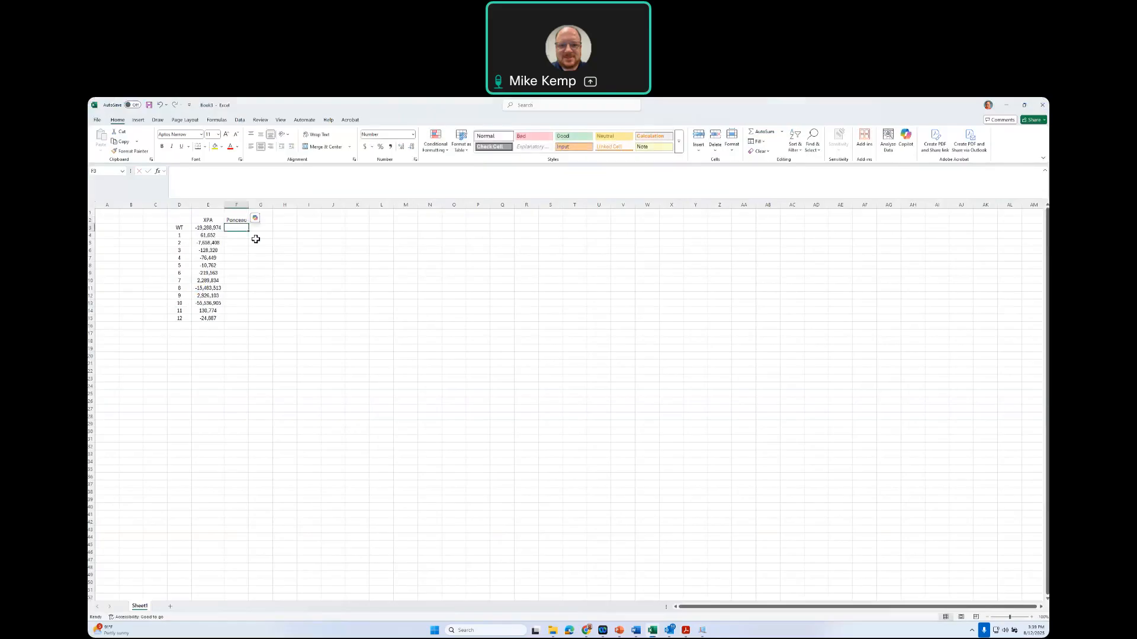
Replace the positive XPA values of clones 1 and 7 with 0.
click(216, 235)
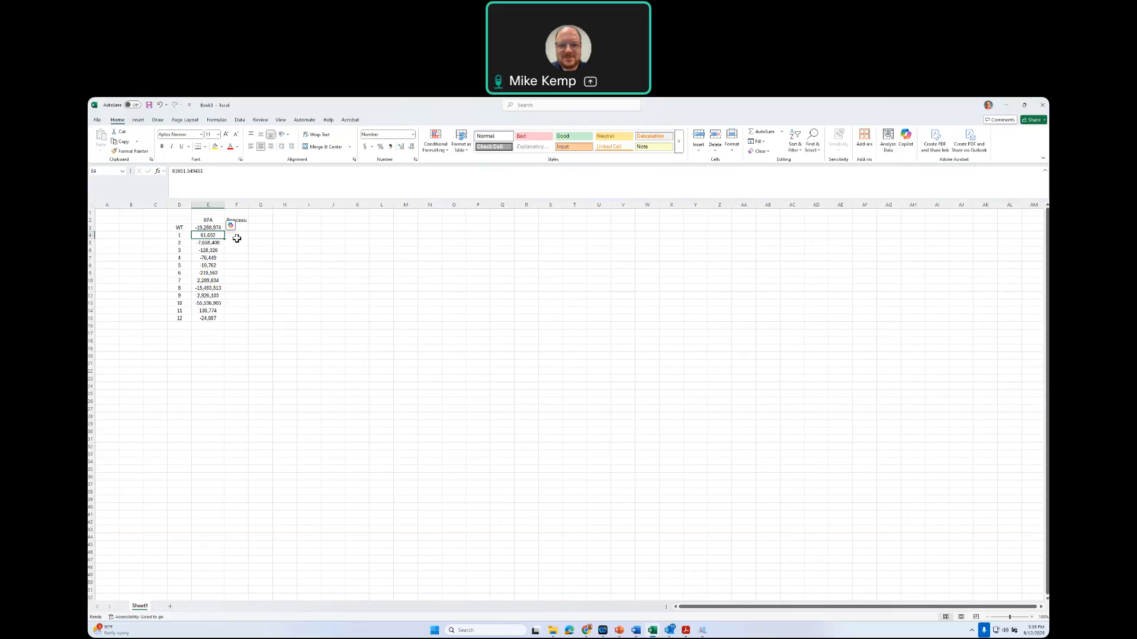
text(0)
key(Return)
key(Down)
key(Down)
key(Down)
key(Down)
key(Down)
key(Down)
key(Down)
key(Up)
key(Up)
text(0)
key(Return)
Replace the positive XPA values of clones 9 and 11 with 0.
key(Down)
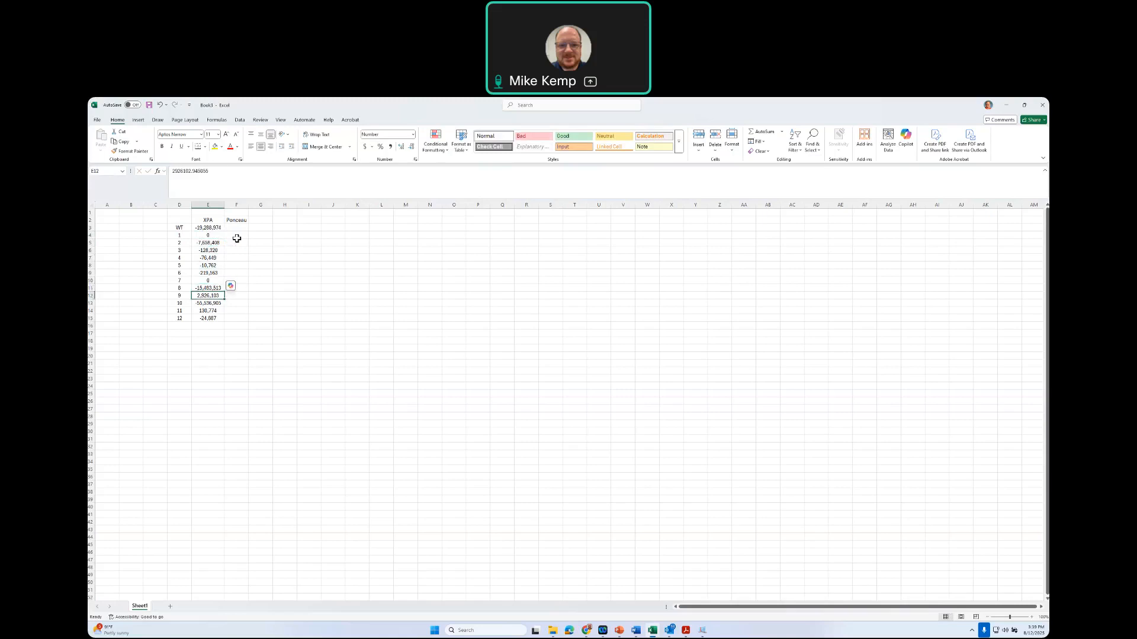
text(0)
key(Return)
key(Down)
text(0)
key(Return)
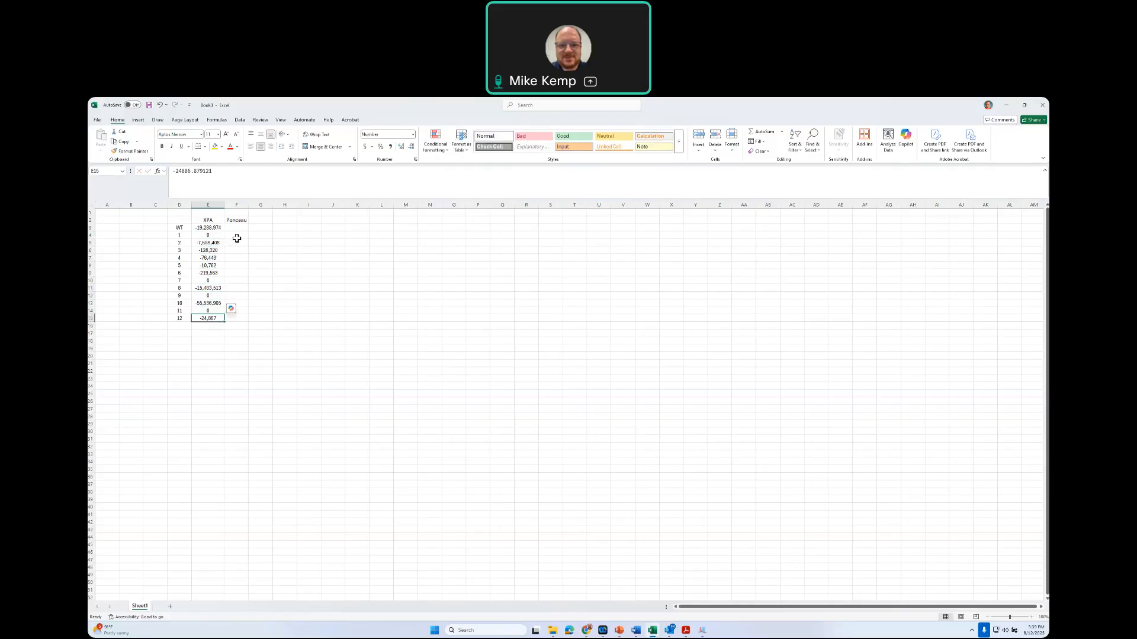
Switch to Image Lab, move the XPA blot window aside, and enlarge the cropped Ponceau image window.
click(703, 630)
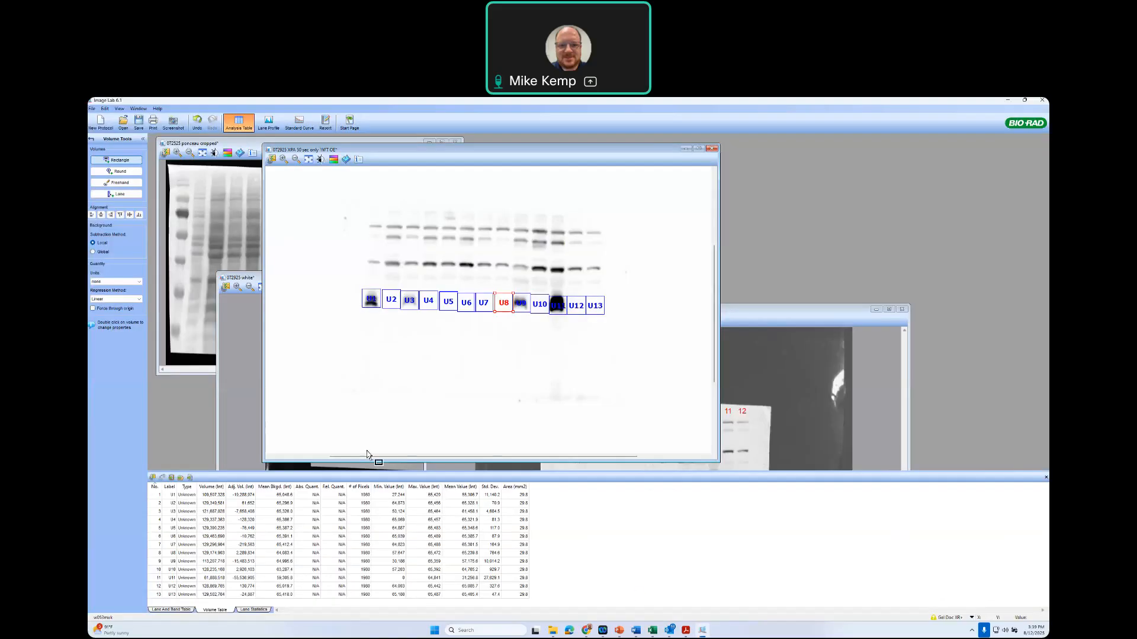
click(195, 215)
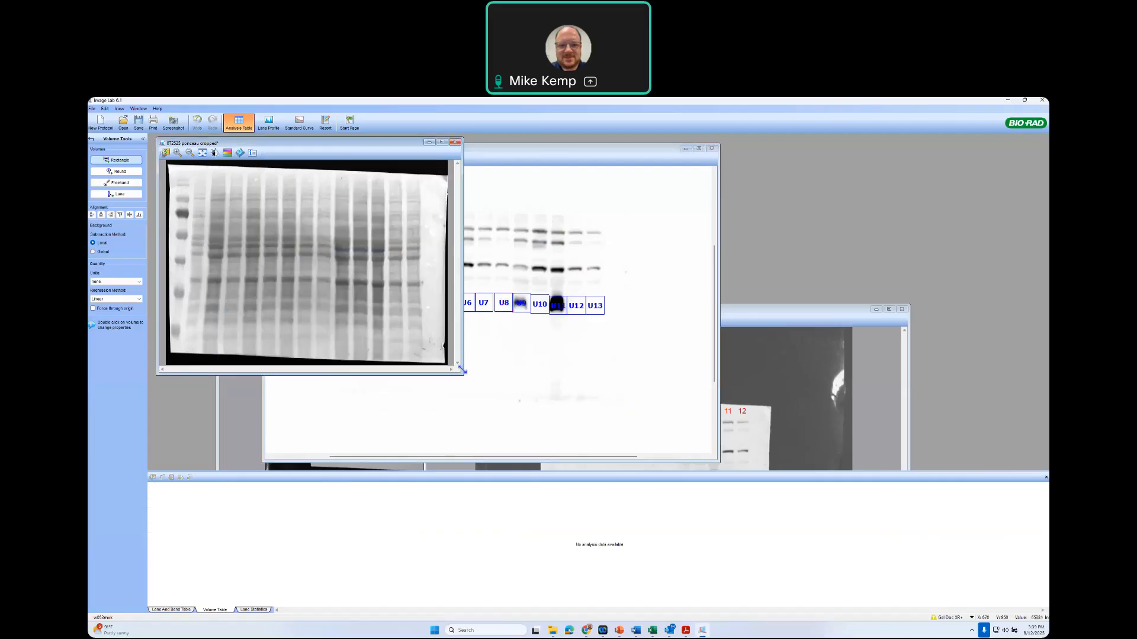
drag(590, 155, 797, 158)
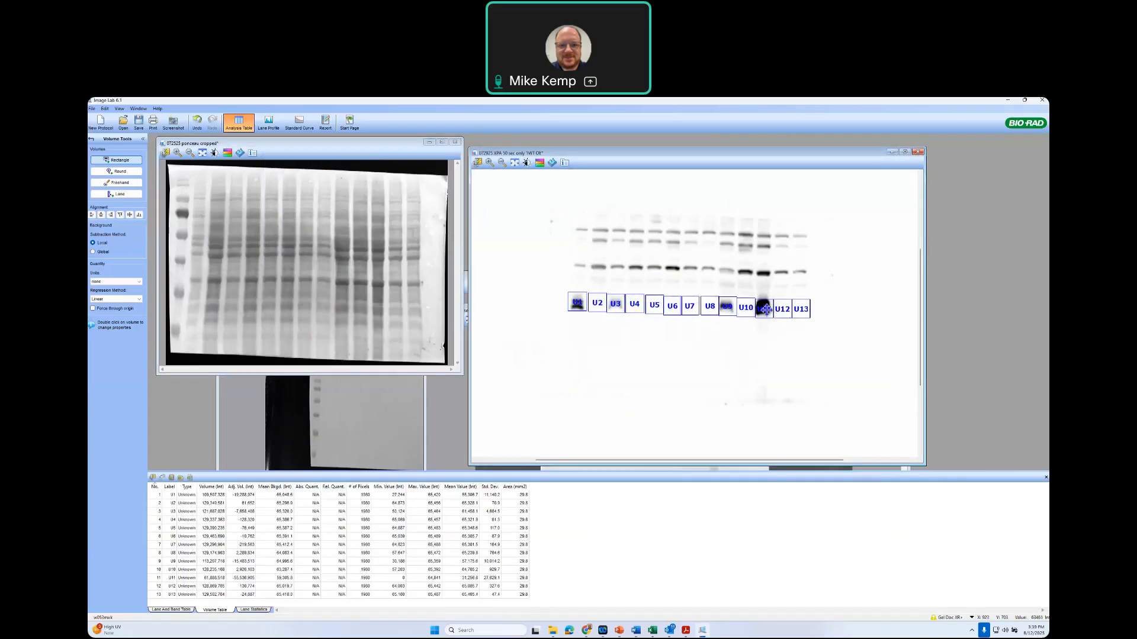
click(363, 272)
drag(463, 374, 714, 452)
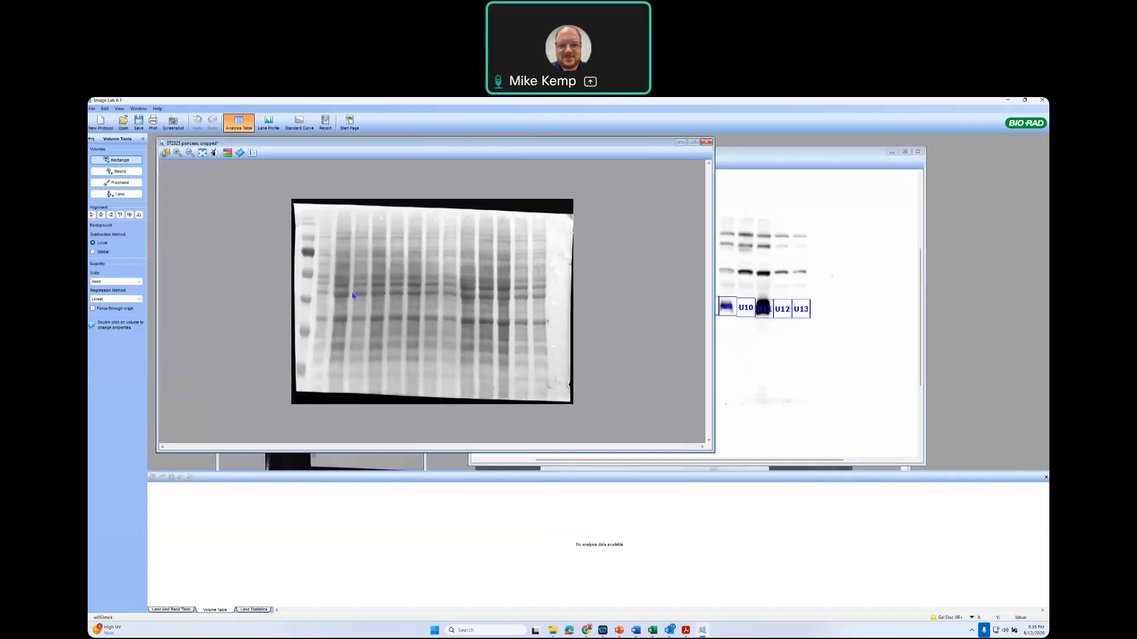
Draw a rectangular volume box over the WT lane's mid-height bands in the Ponceau image and paste a copy over the clone 1 lane.
click(127, 161)
mouse_move(333, 277)
mouse_down()
mouse_move(352, 300)
mouse_move(329, 292)
mouse_up()
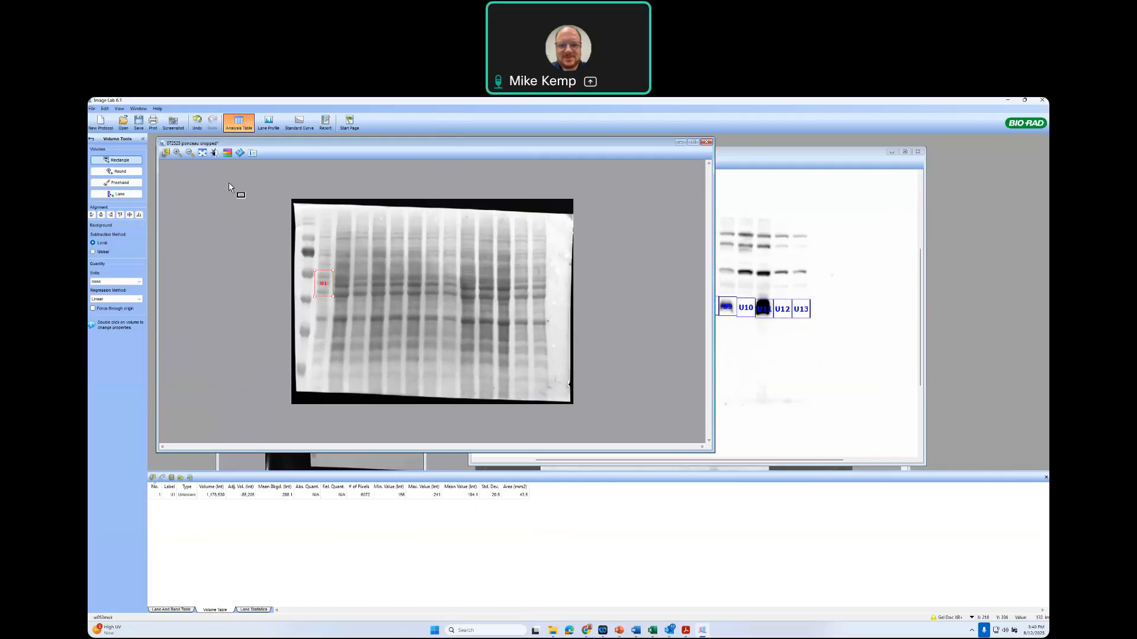
click(106, 110)
click(114, 144)
click(106, 110)
click(116, 151)
drag(323, 282, 343, 289)
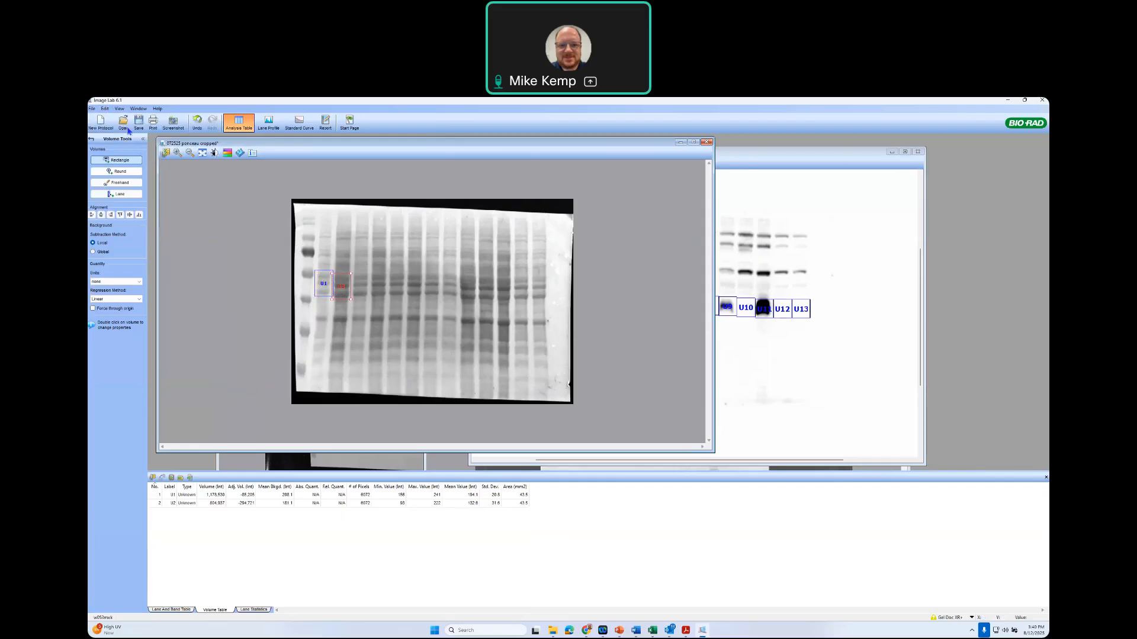
Paste two more volume boxes over the clone 2 and clone 3 Ponceau lanes and nudge U1 into line with them.
click(106, 109)
click(115, 152)
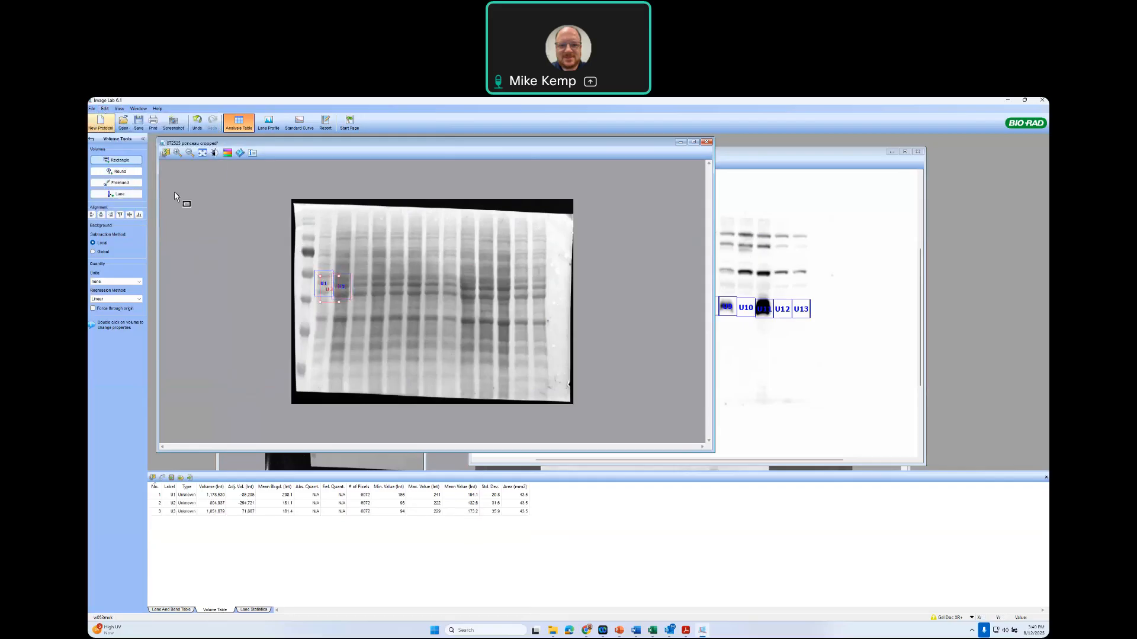
drag(355, 284, 357, 281)
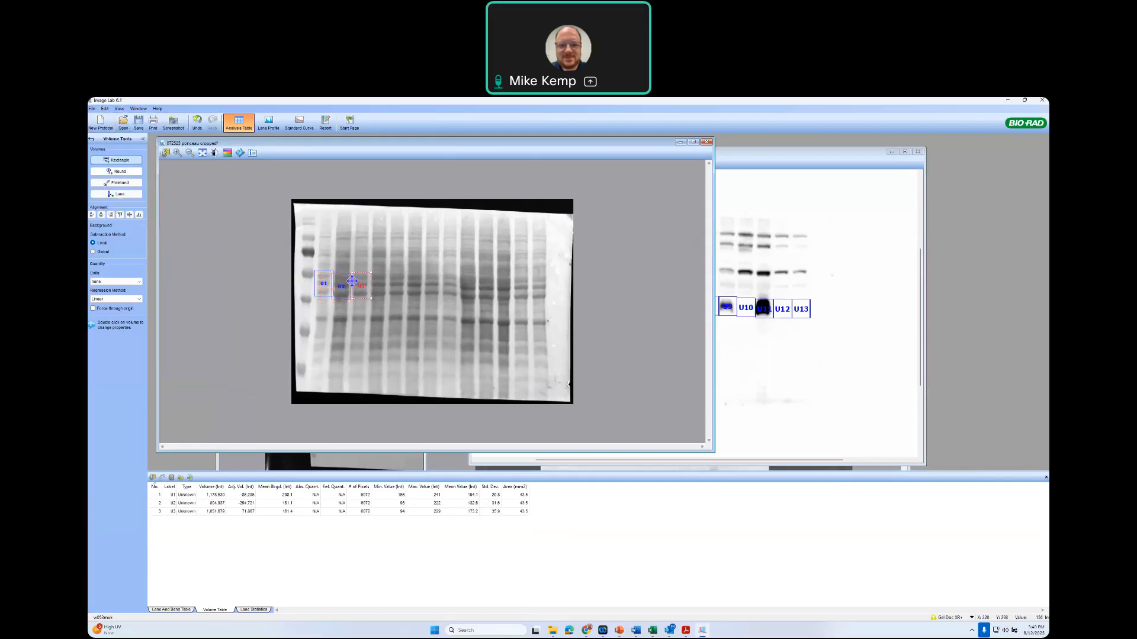
click(105, 108)
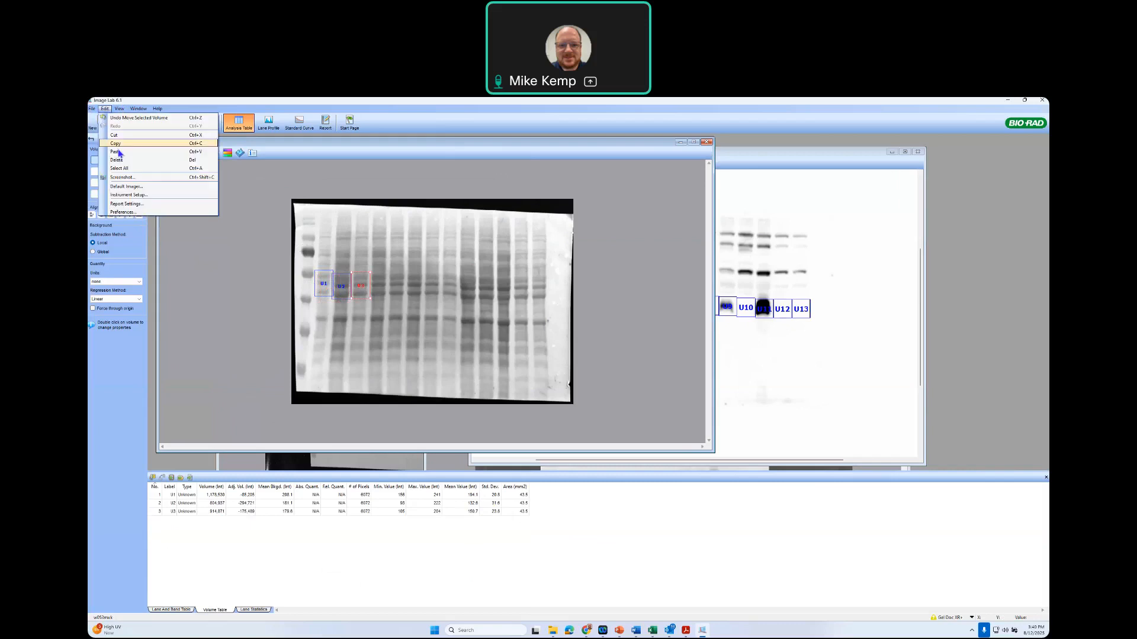
click(115, 152)
drag(375, 288, 385, 287)
click(324, 287)
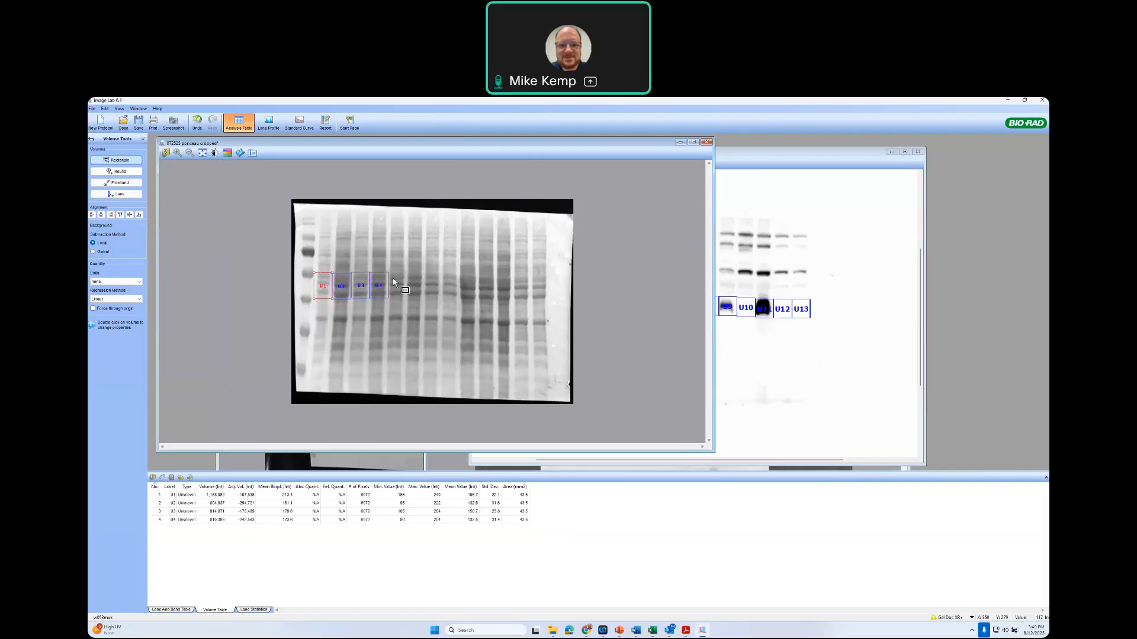
Copy all four Ponceau volume boxes and place the pasted set over the clone 4 to clone 7 lanes.
click(106, 110)
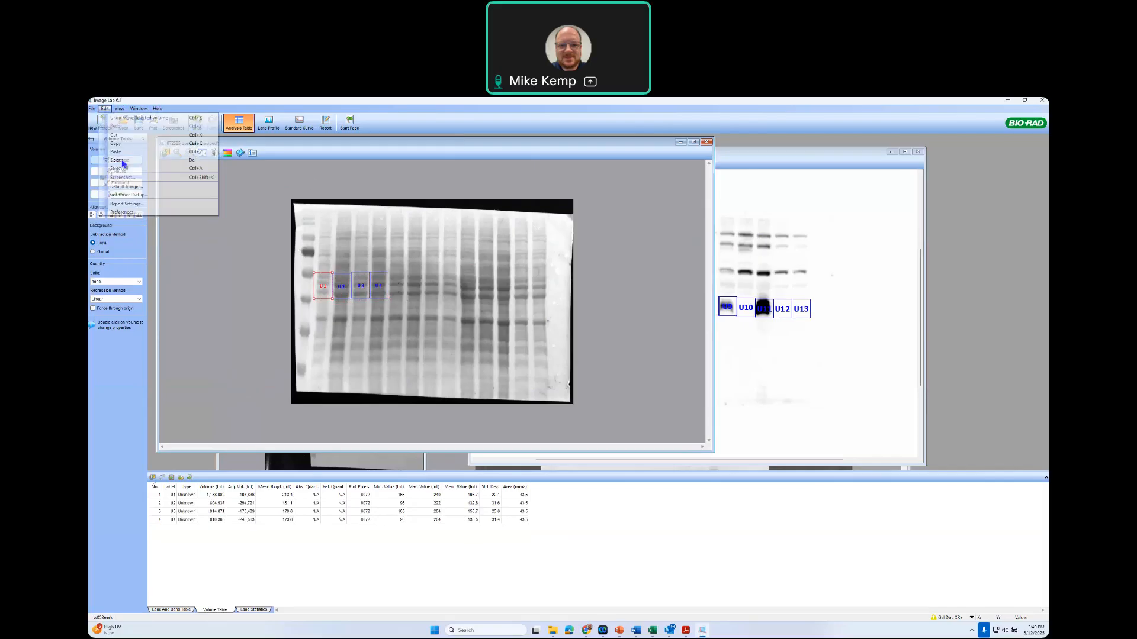
click(114, 168)
click(105, 109)
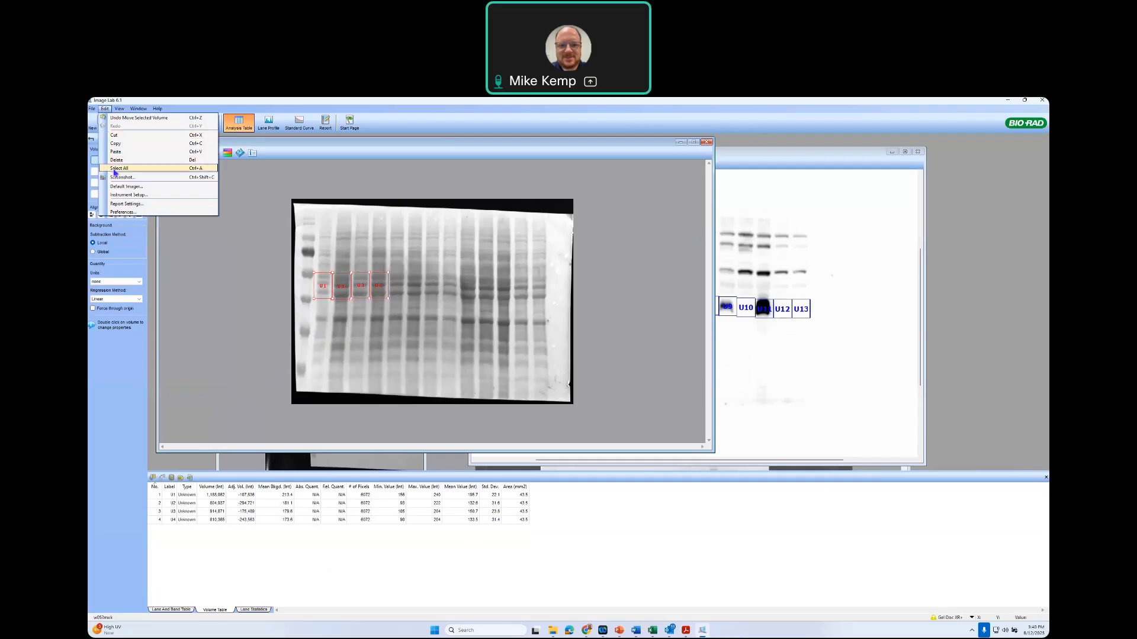
click(114, 167)
click(106, 111)
click(114, 146)
click(106, 110)
click(114, 153)
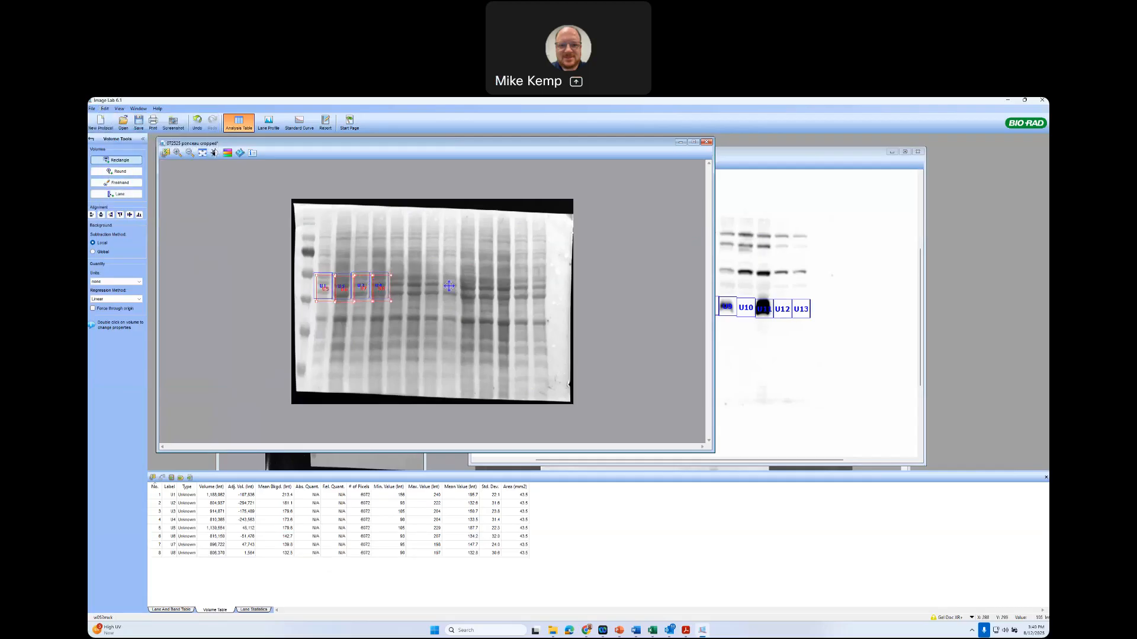
drag(436, 287, 451, 283)
Nudge volume boxes U7 and U8 so they fit the clone 6 and clone 7 Ponceau lanes.
click(440, 252)
drag(416, 282, 431, 282)
click(452, 285)
Paste another set of four volume boxes over the clone 8 to clone 11 Ponceau lanes.
click(105, 109)
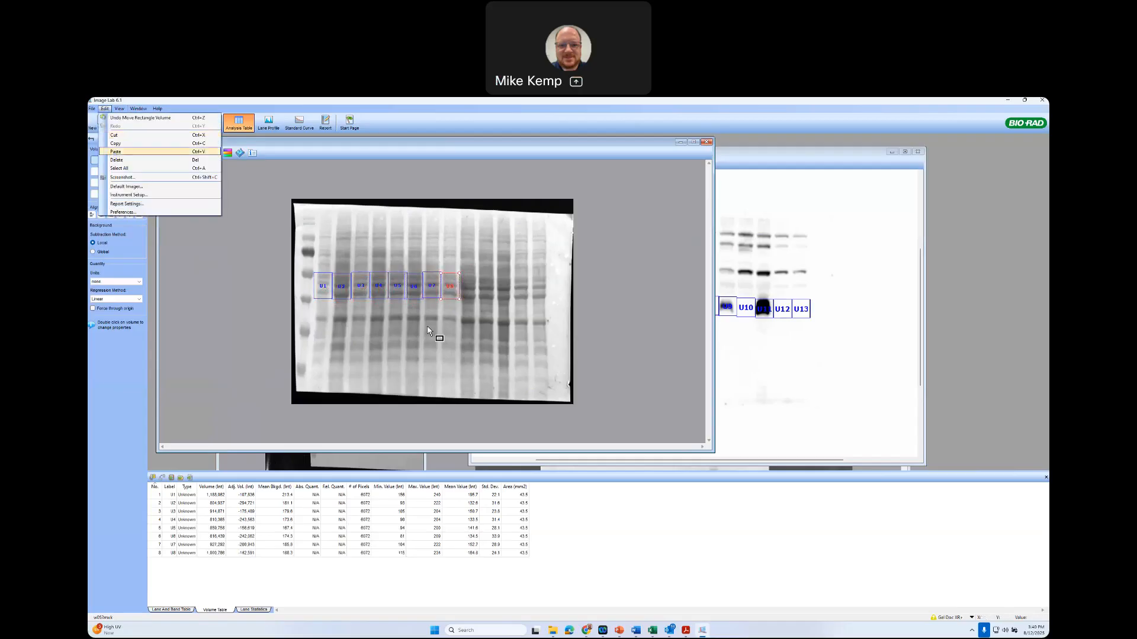
click(124, 153)
drag(377, 292, 528, 287)
click(488, 287)
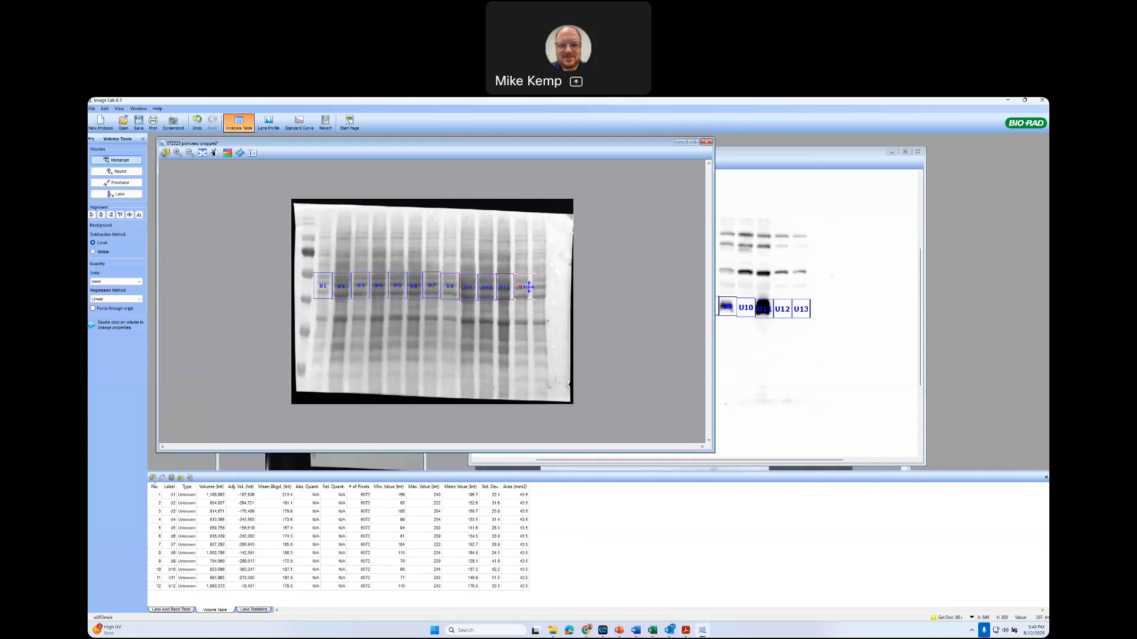
Copy a single volume box and paste it over the clone 12 Ponceau lane.
click(105, 109)
click(117, 143)
click(105, 109)
click(117, 152)
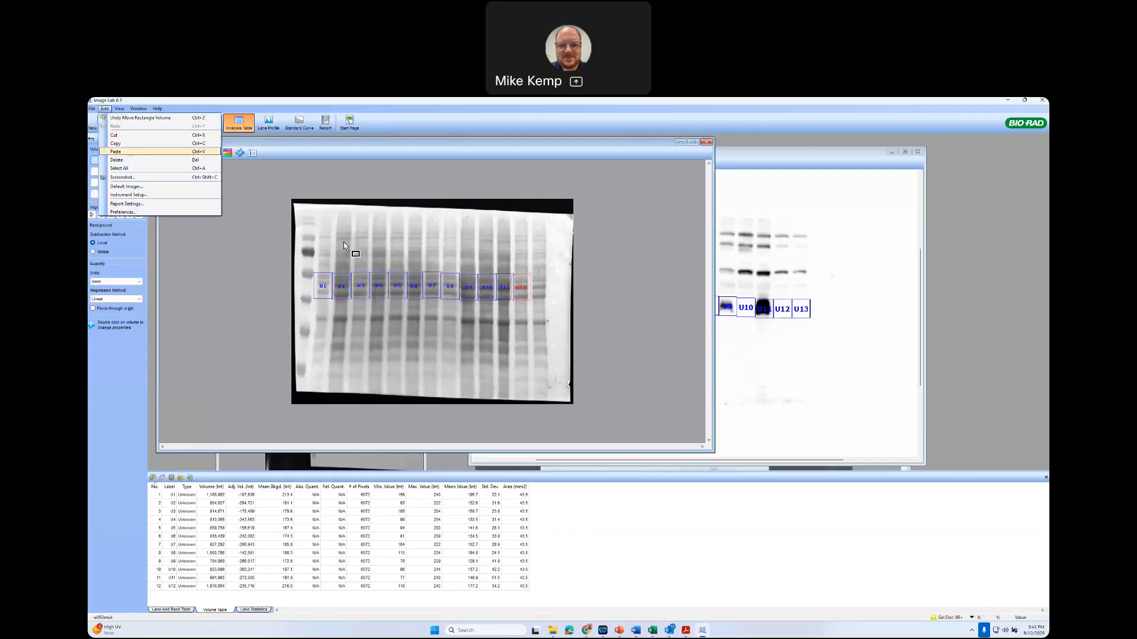
drag(522, 290, 463, 295)
Fine-tune the positions of the Ponceau volume boxes around U7, U8 and U11 on their lanes.
click(504, 289)
click(451, 289)
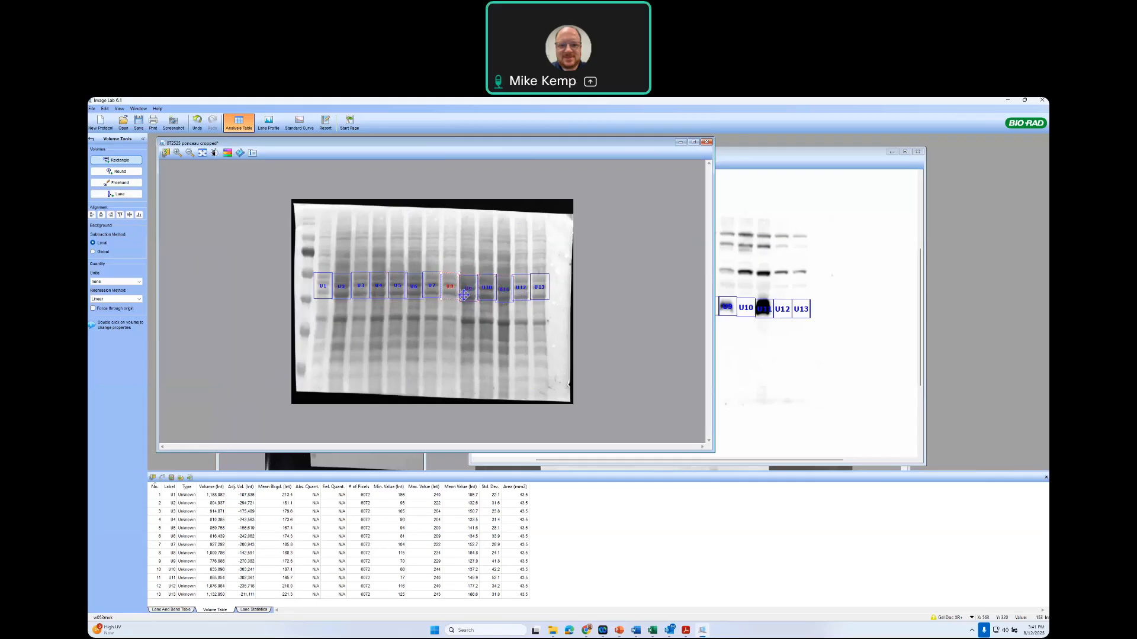
click(437, 287)
Export the Ponceau volume analysis table to Excel and bring up the exported workbook.
click(239, 122)
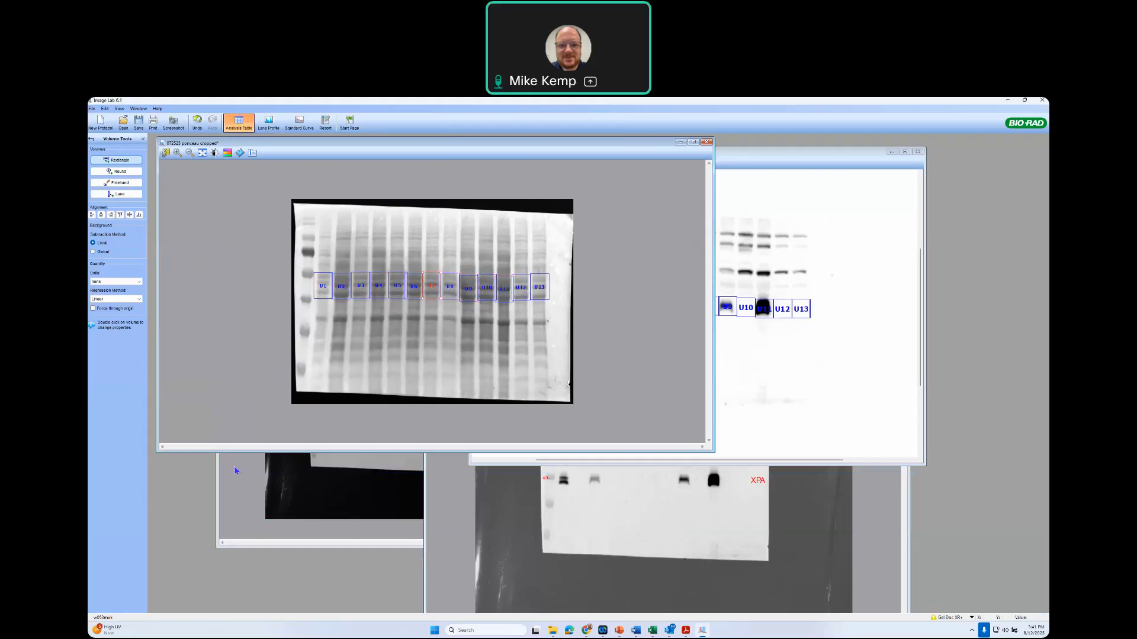
click(238, 123)
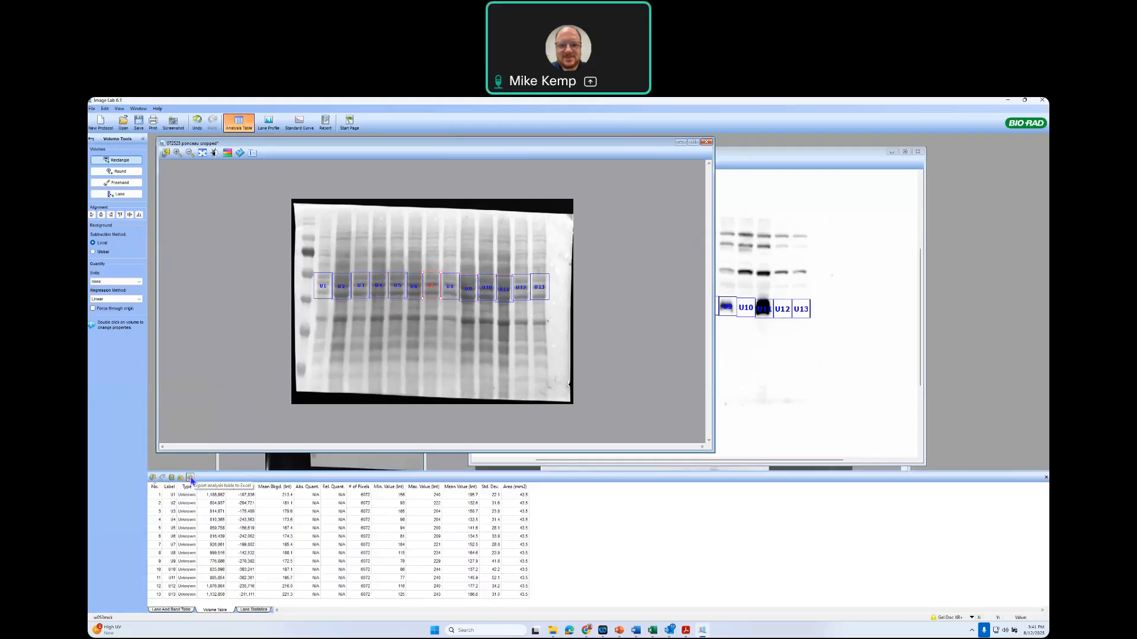
click(191, 478)
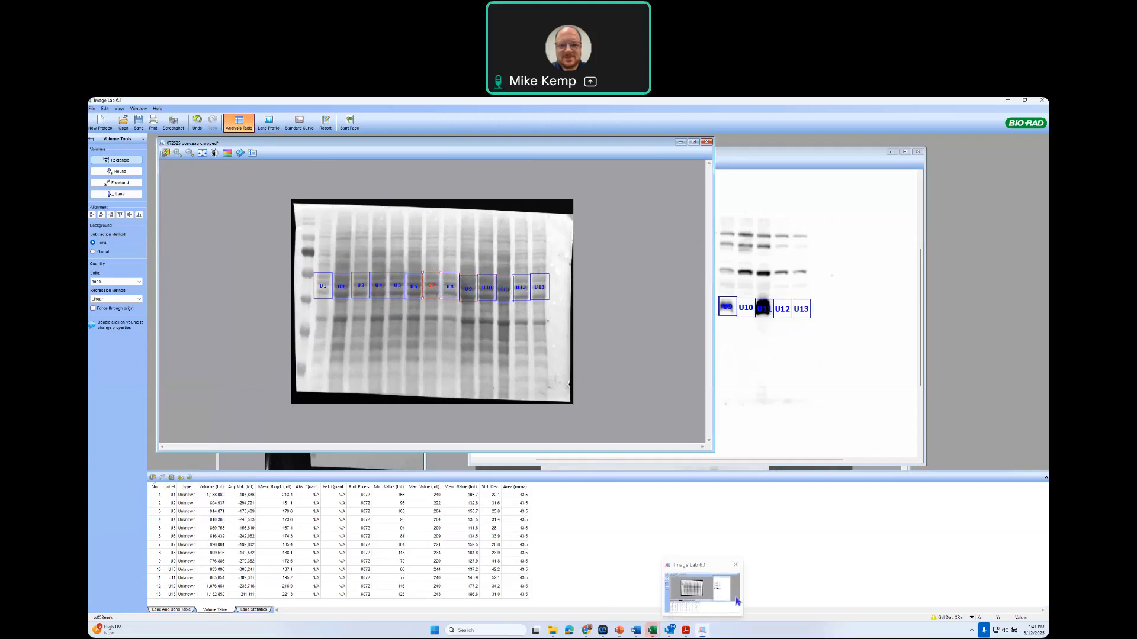
click(653, 630)
click(737, 602)
click(497, 184)
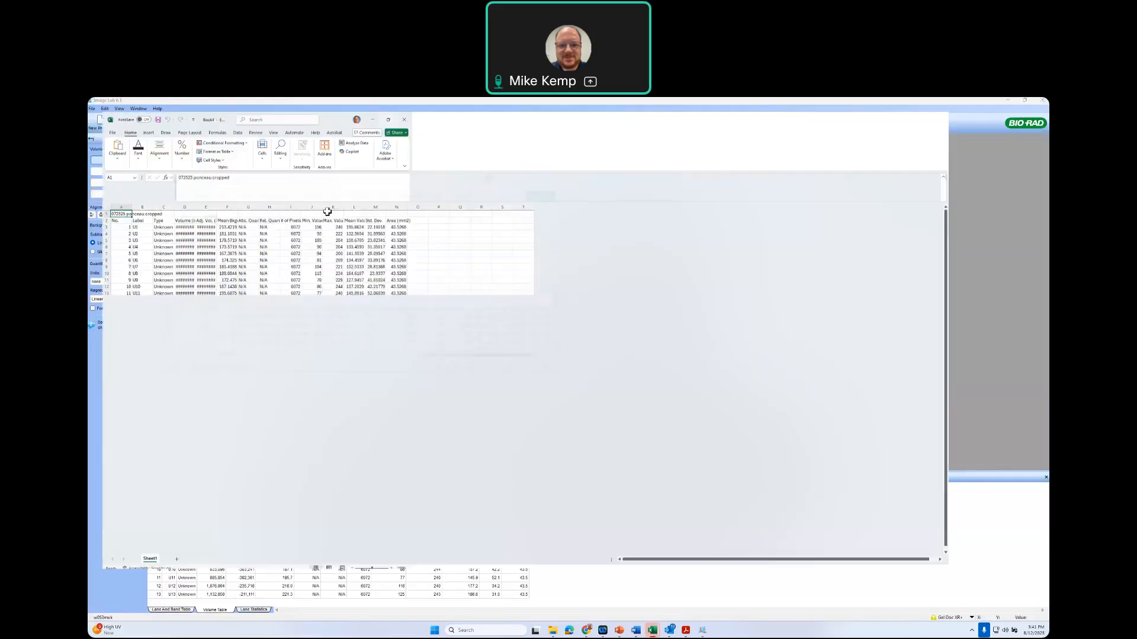
Show the Adj. Vol. (Int) values of U1 to U13 without decimals and copy them.
drag(216, 205, 209, 318)
click(411, 149)
click(412, 149)
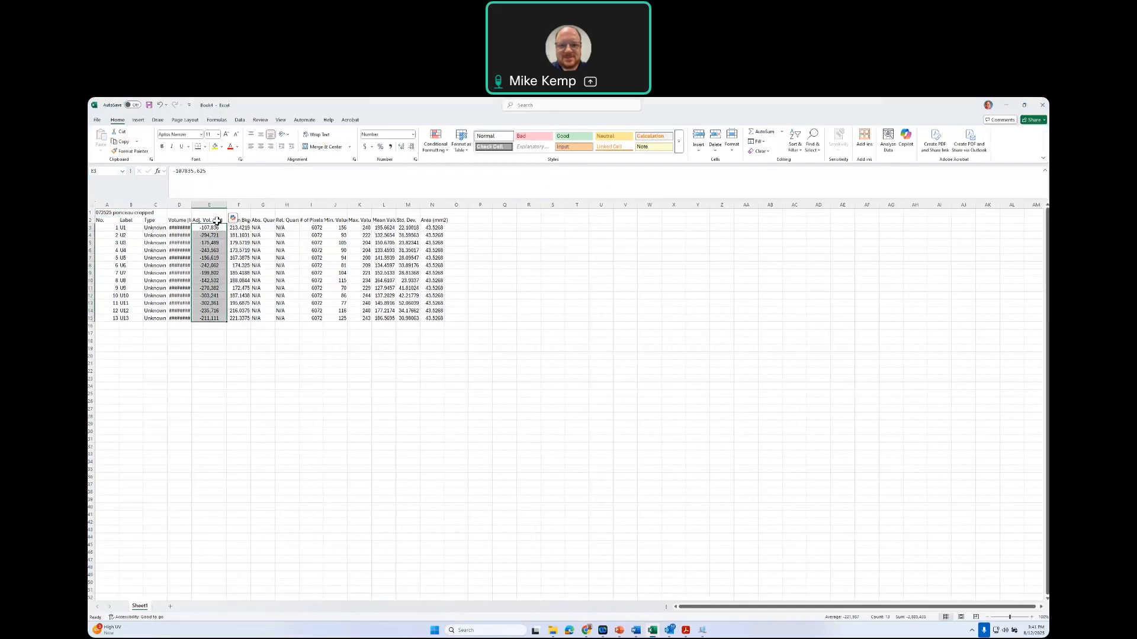
right_click(230, 287)
key(ctrl+c)
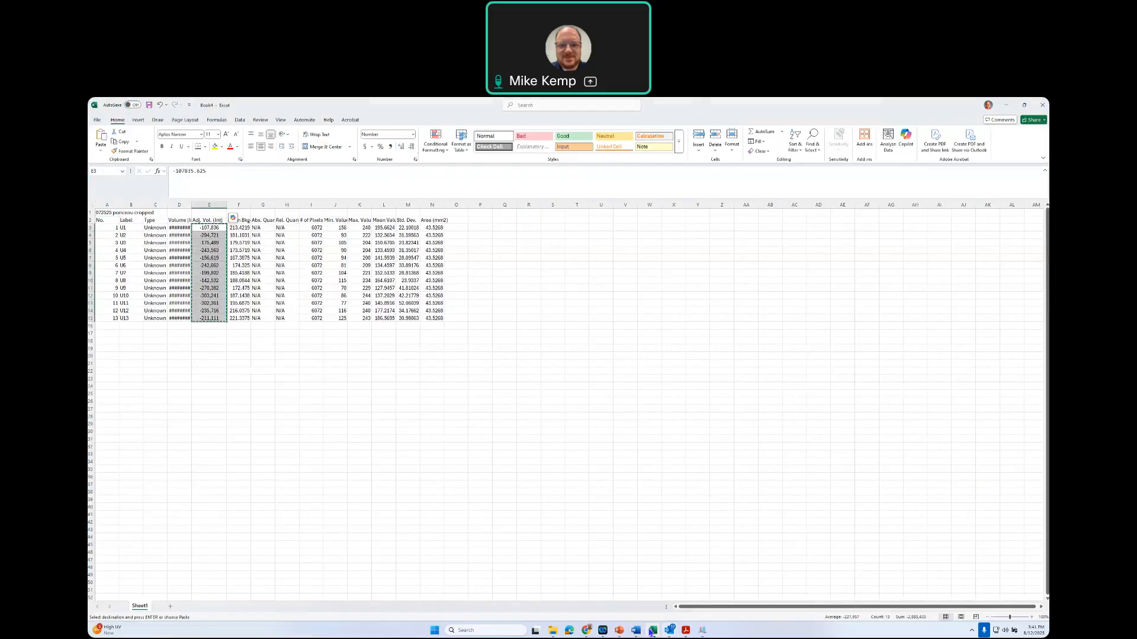
Paste the copied values into the Ponceau column of Book3 from the WT row down and widen the column.
click(652, 631)
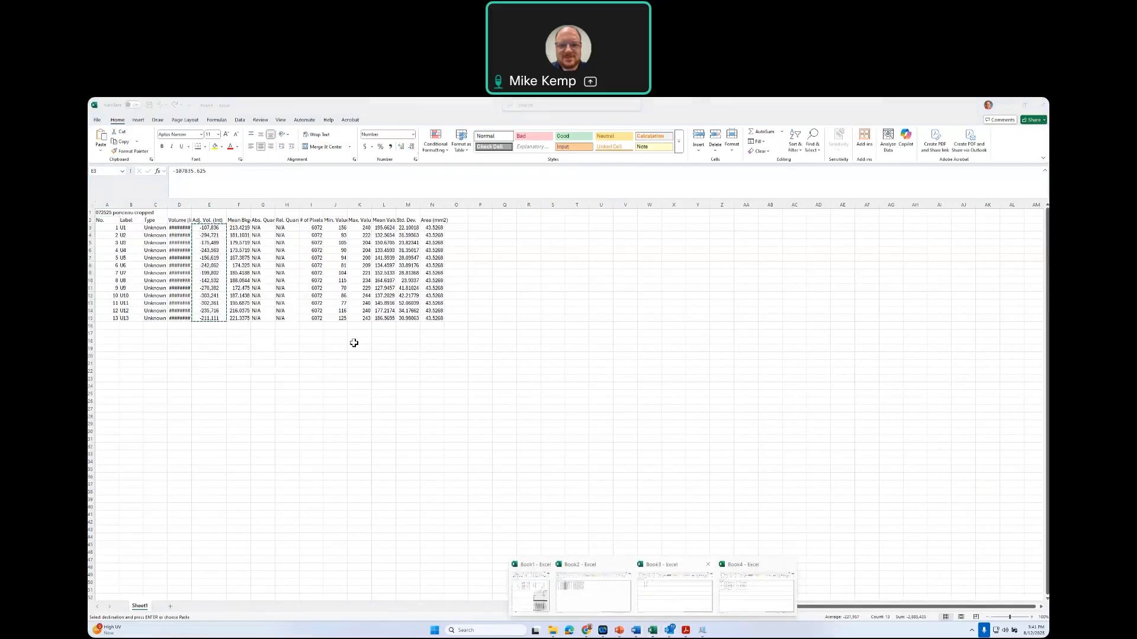
click(236, 225)
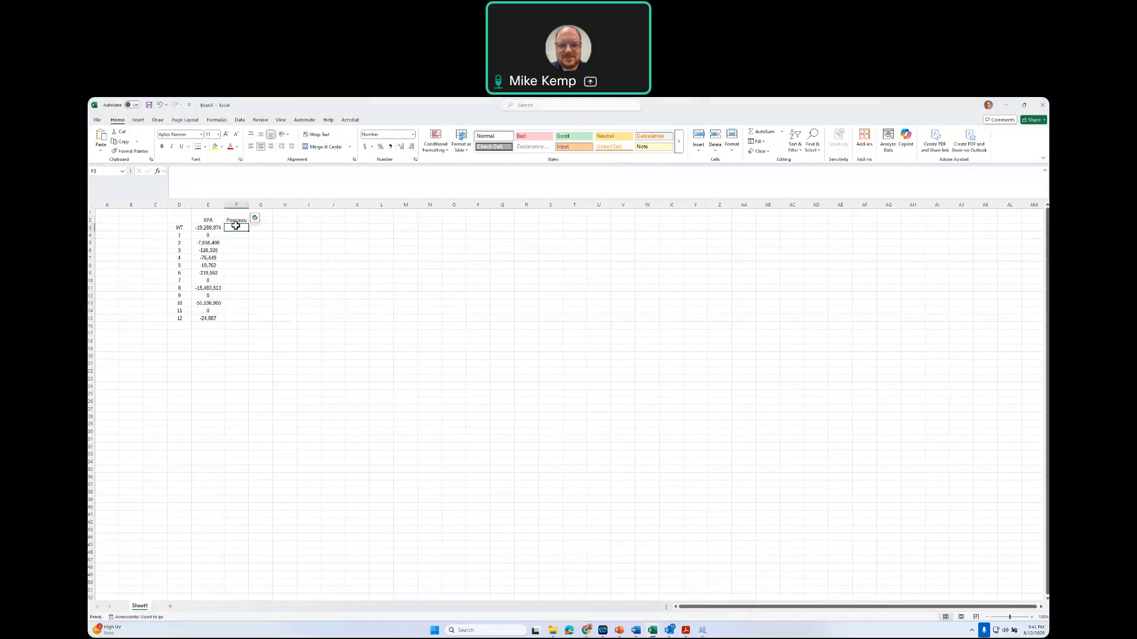
key(ctrl+v)
drag(249, 205, 254, 205)
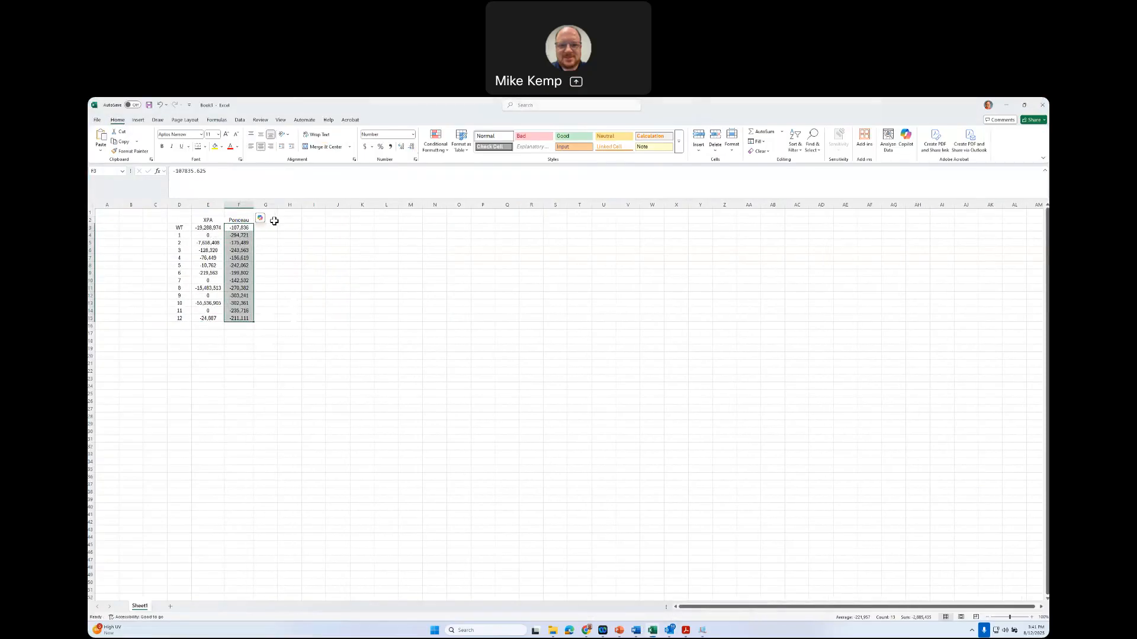
Switch to Image Lab and examine the boxed lanes in the Ponceau image and the XPA blot.
click(274, 220)
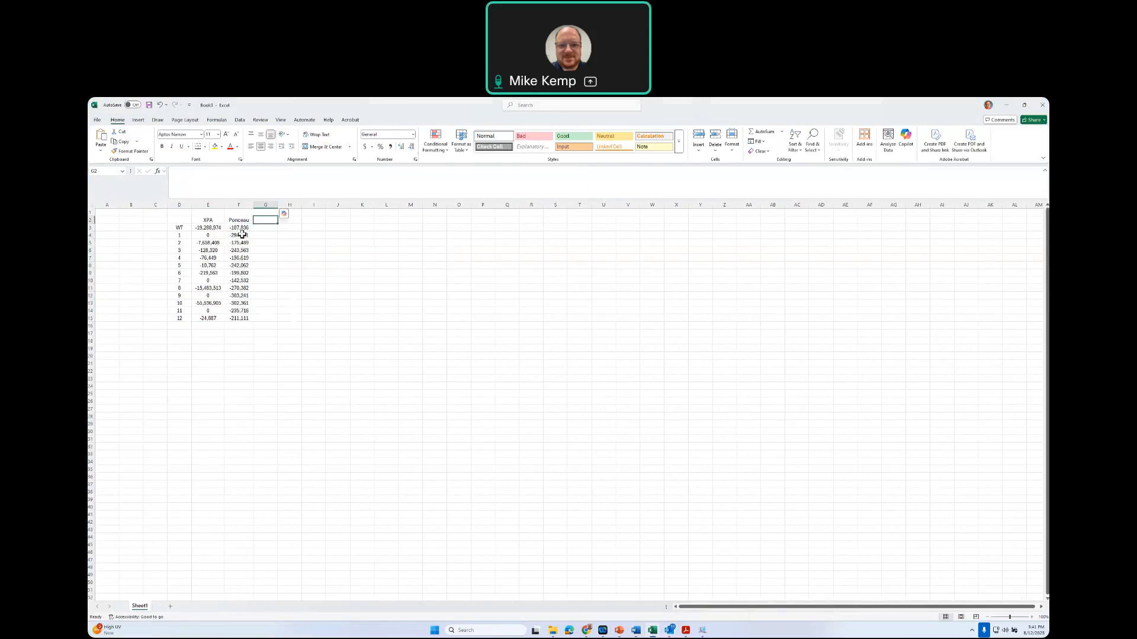
click(705, 631)
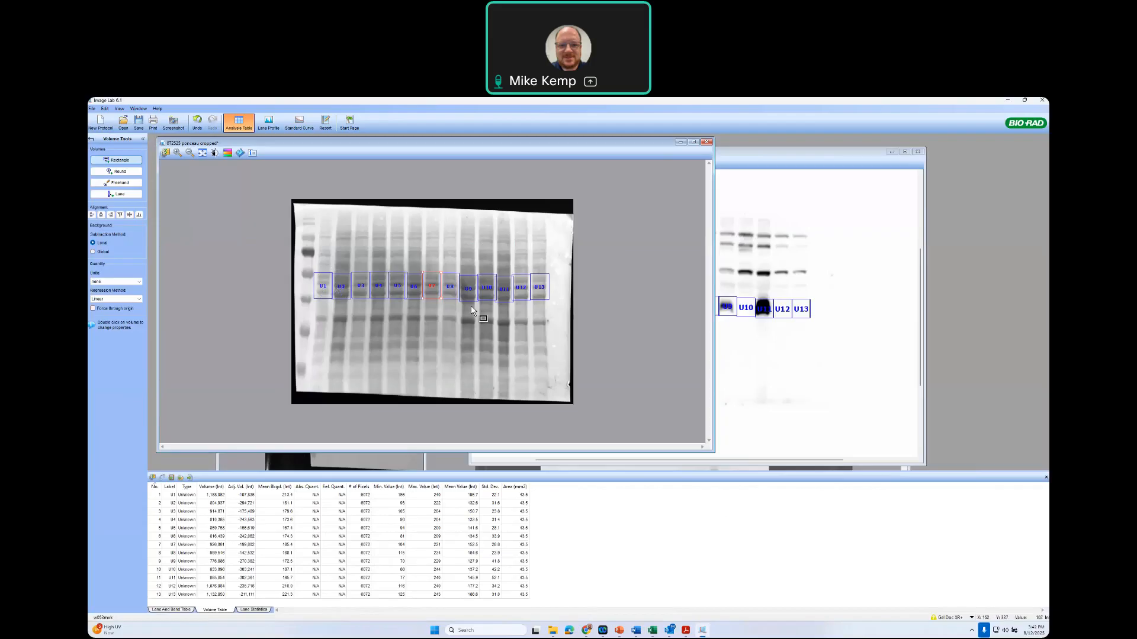
click(799, 261)
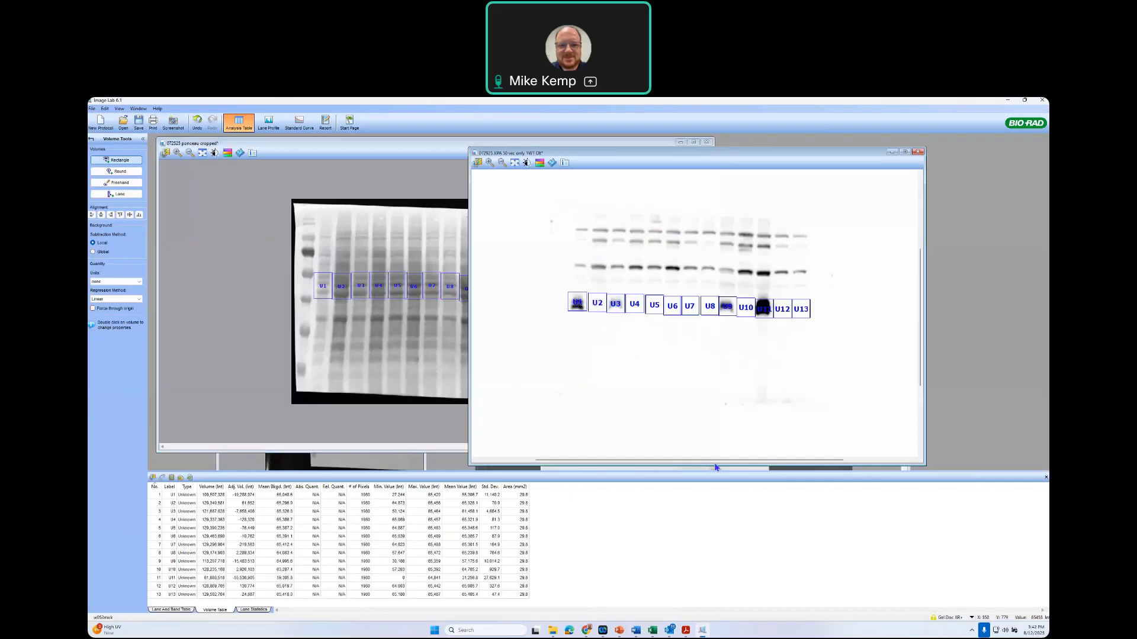
Switch back to Book3 in Excel and enter the header Ratio in G2.
click(654, 627)
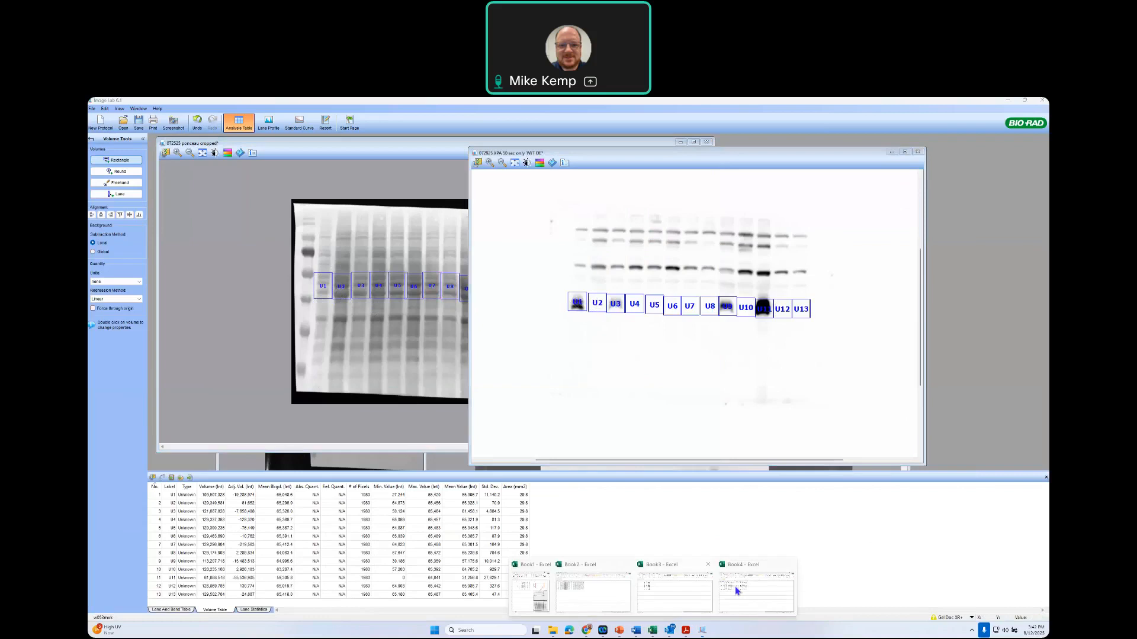
click(266, 222)
text(Ratio)
key(Return)
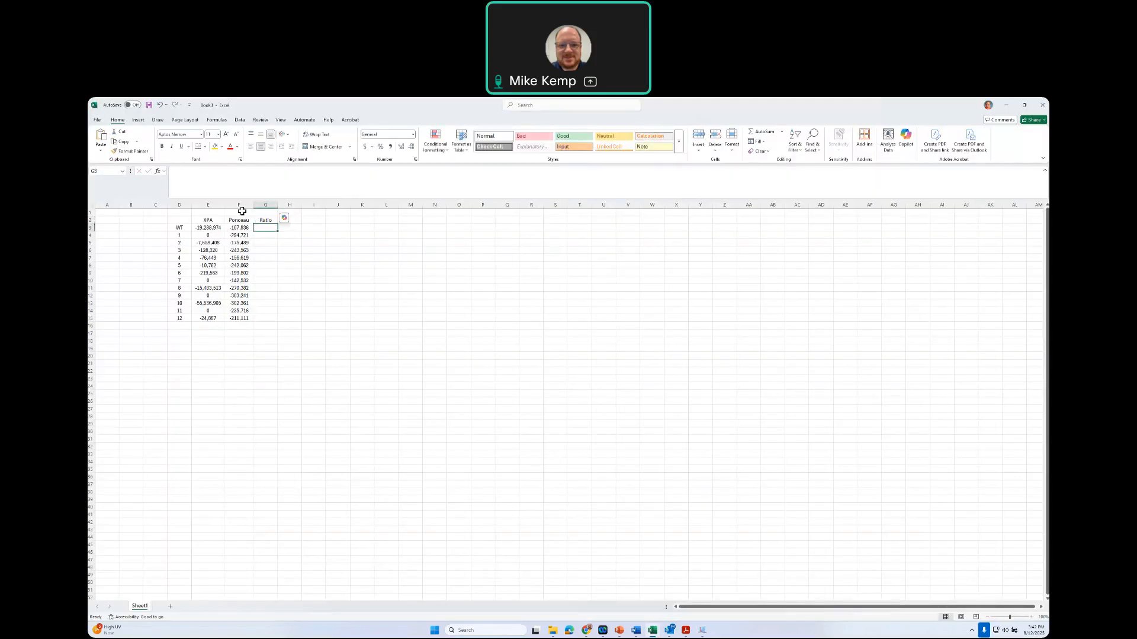
Divide the WT's XPA value by its Ponceau value in G3.
text(=)
click(210, 229)
text(/)
click(235, 227)
key(Return)
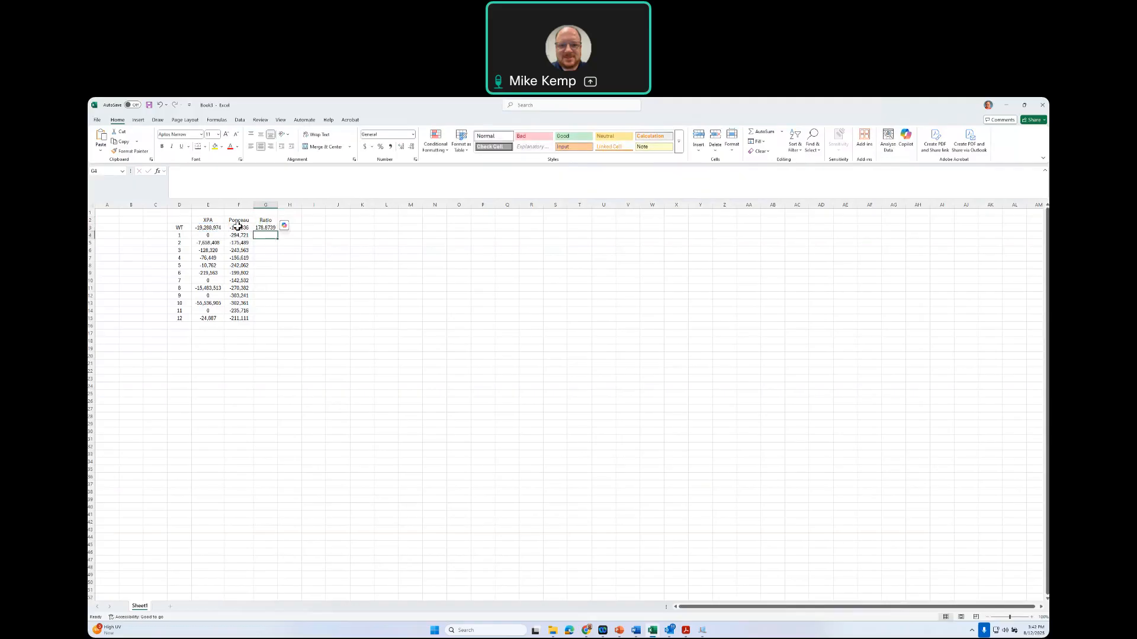
Fill the ratio formula down to the clone 12 row and show the ratios without decimals.
click(264, 228)
key(ctrl+c)
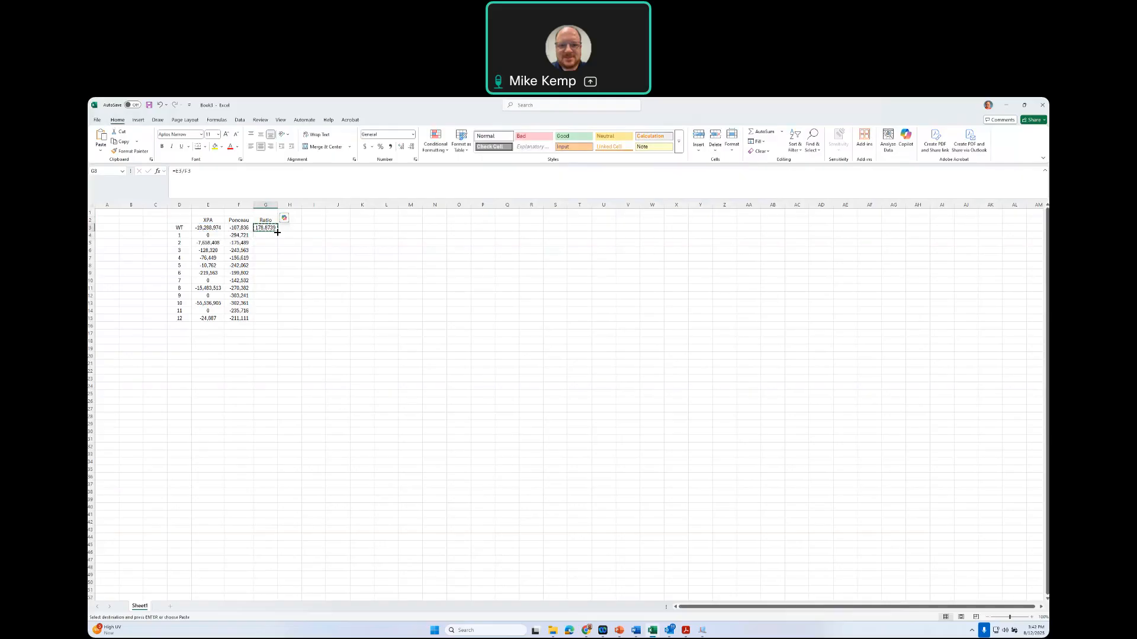
drag(277, 231, 284, 320)
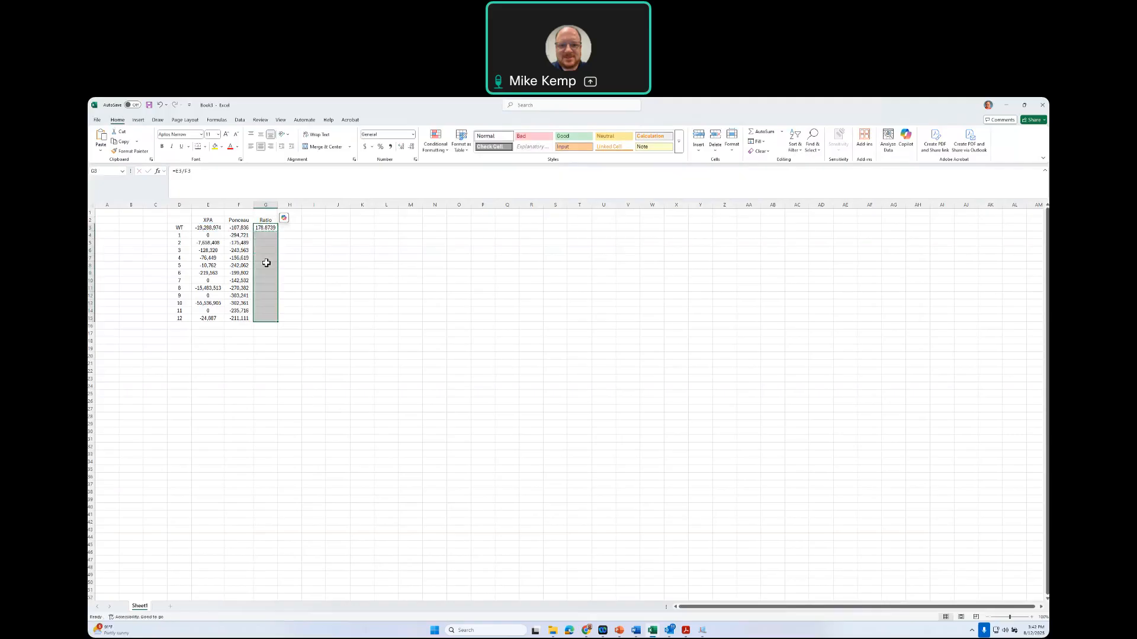
click(273, 230)
mouse_move(278, 231)
mouse_down()
mouse_move(274, 336)
mouse_move(274, 321)
mouse_up()
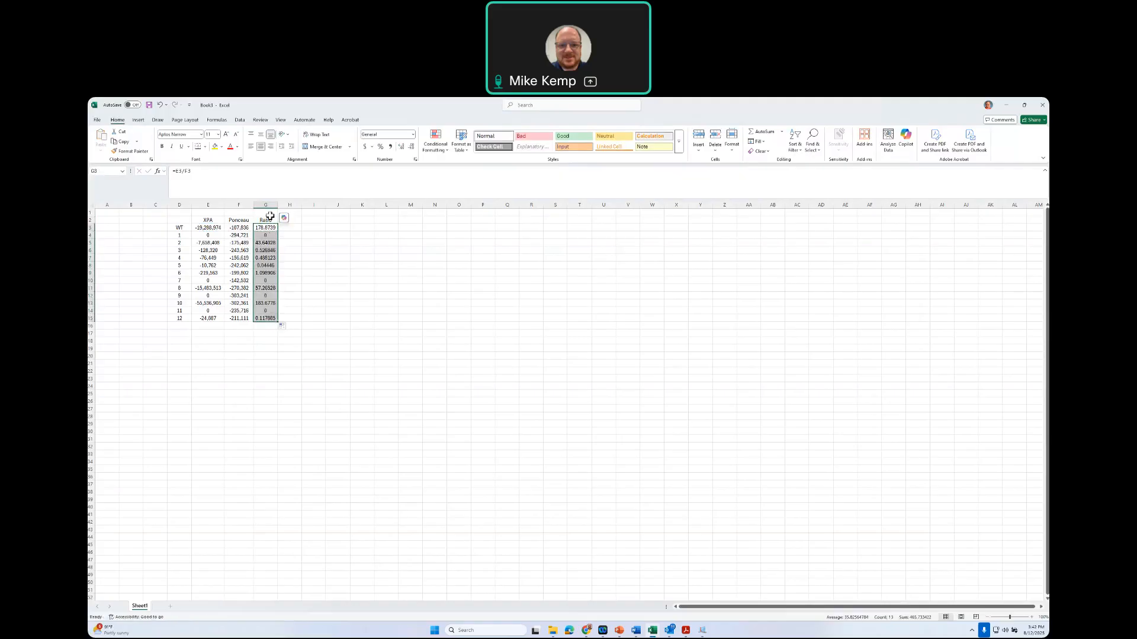
click(412, 146)
click(412, 146)
click(412, 146)
click(413, 147)
click(306, 249)
Enter the header Normalized in H2 and widen column H to fit it.
click(295, 220)
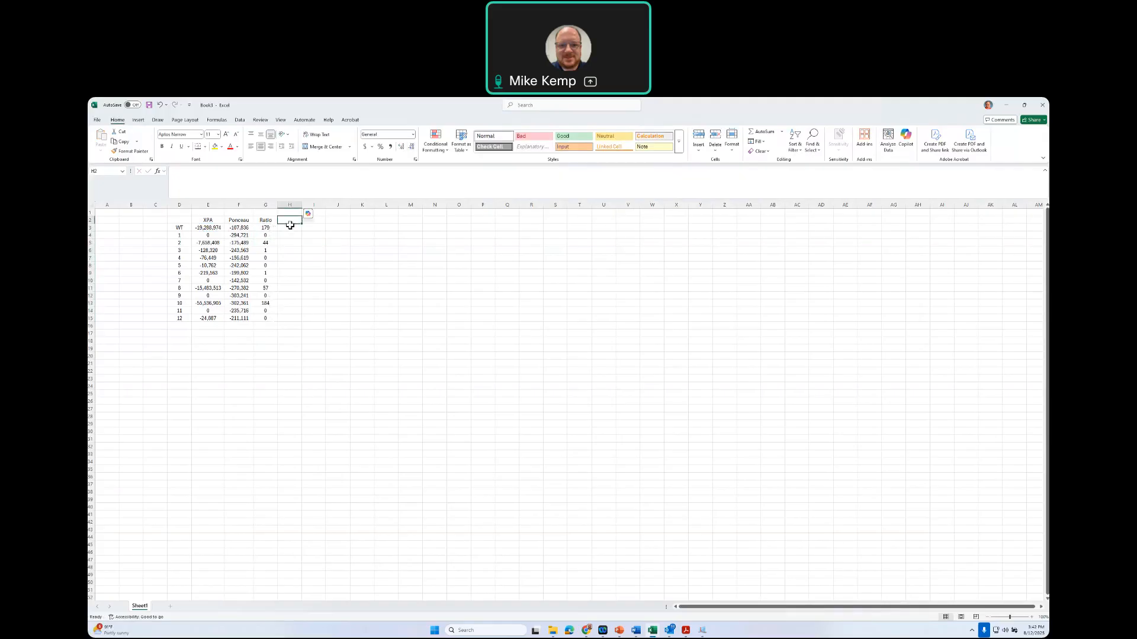
text(No)
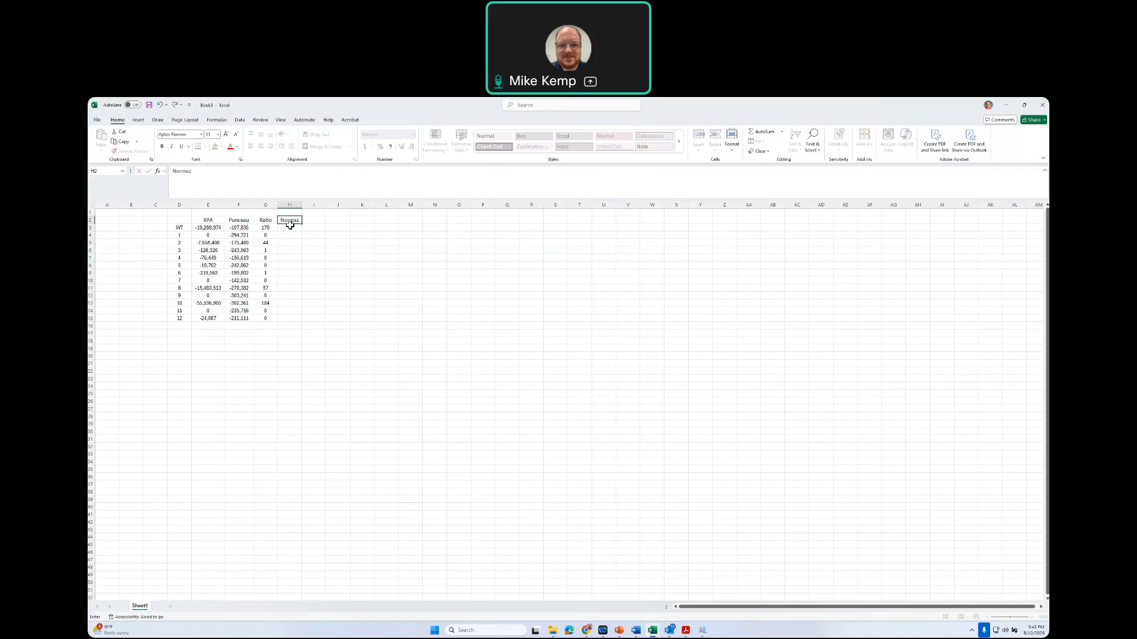
text(rmalized)
key(Return)
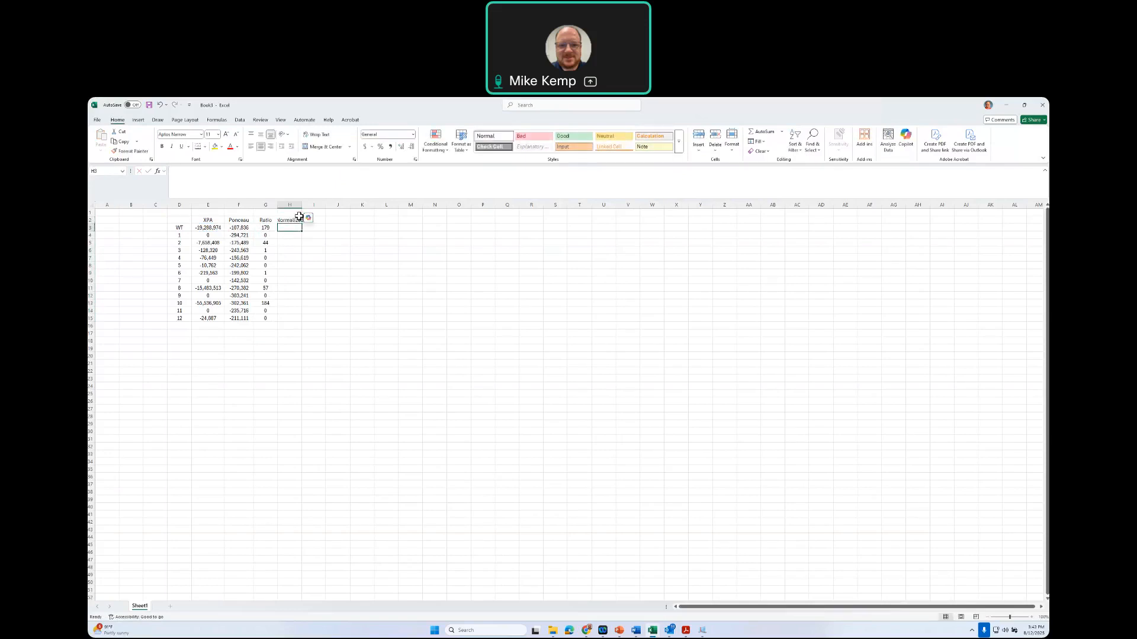
drag(302, 205, 305, 205)
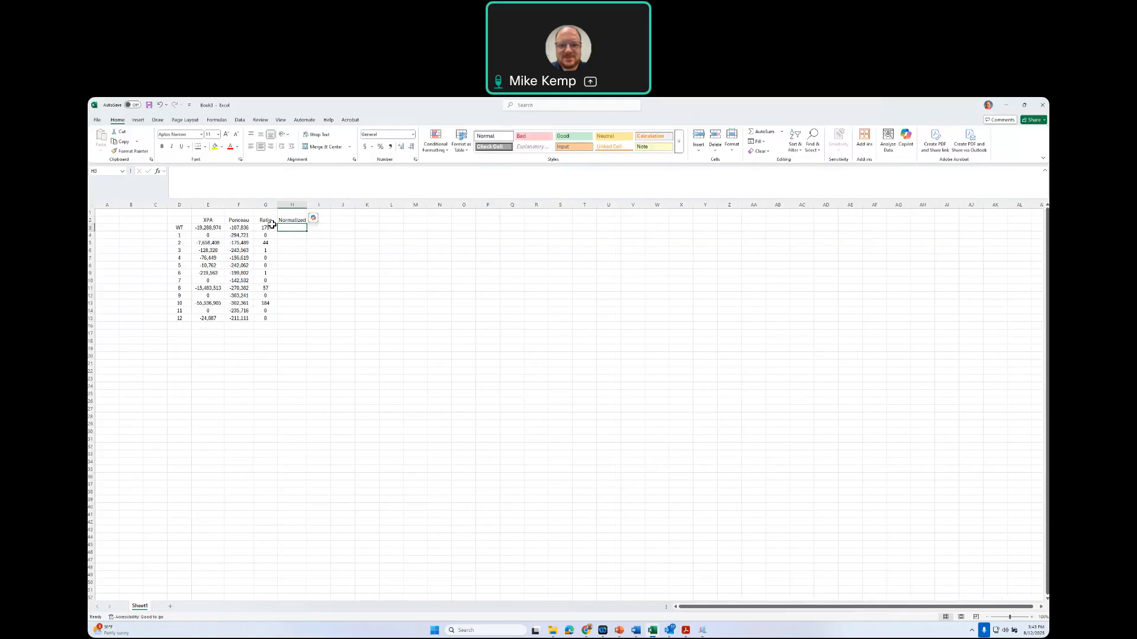
Enter the formula =G3/G3*100 in H3 to express the WT ratio as a percentage of itself.
click(190, 231)
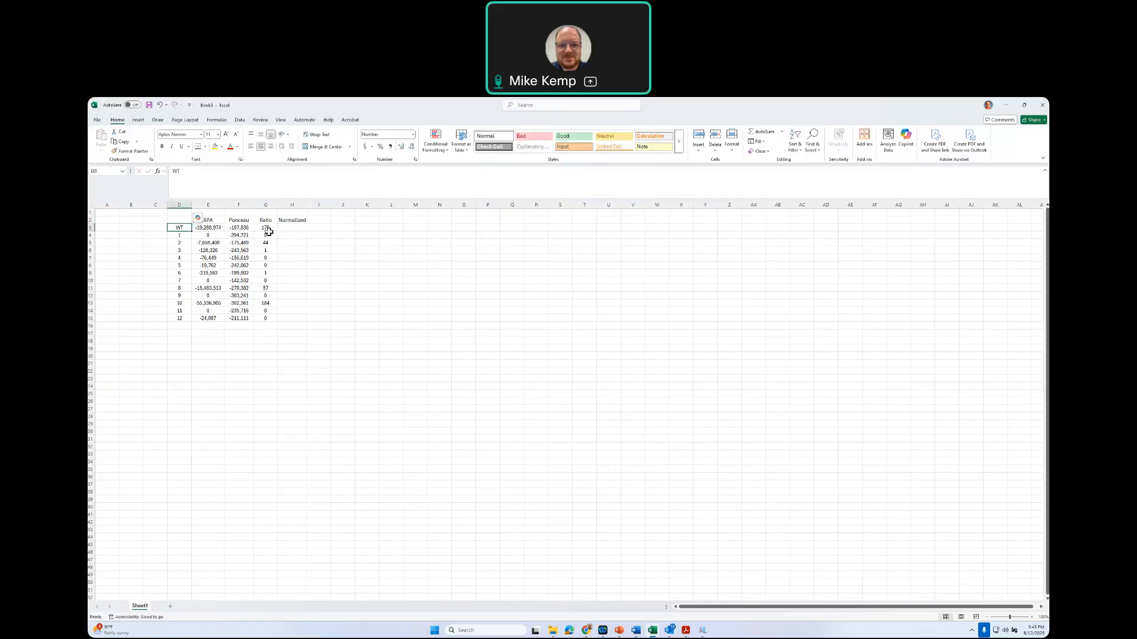
click(287, 229)
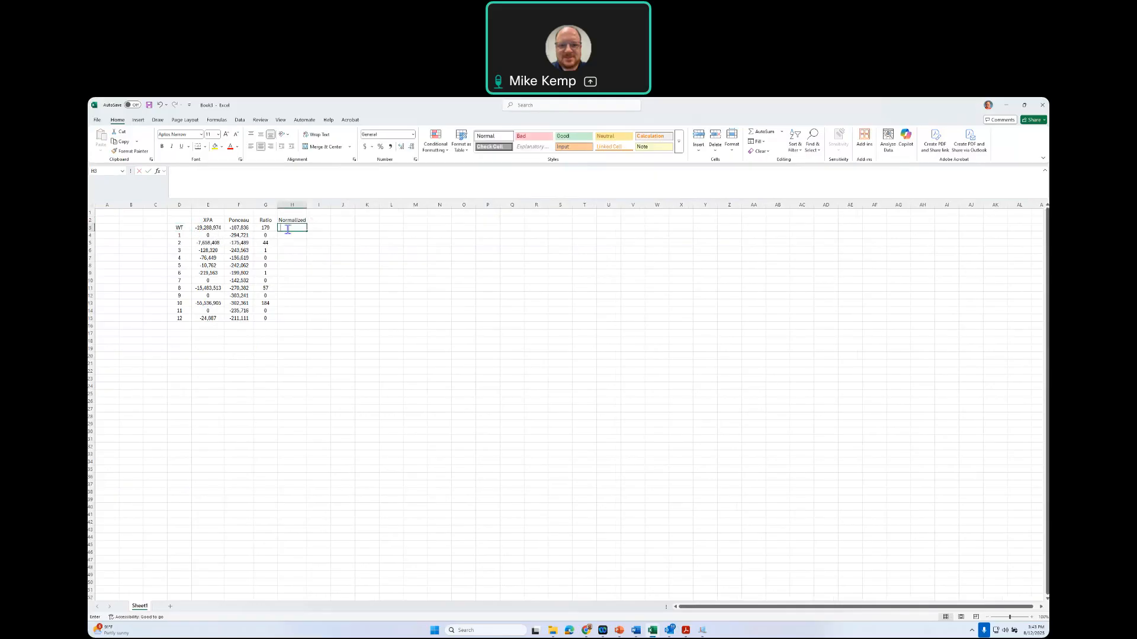
text(=)
click(265, 227)
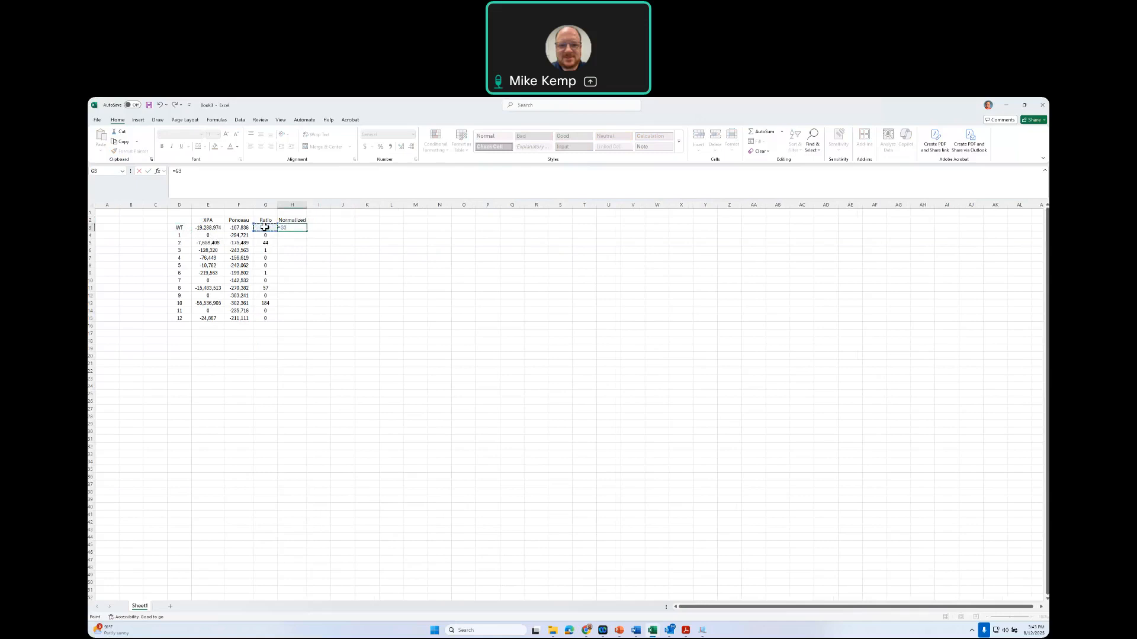
click(264, 228)
key(ctrl+Return)
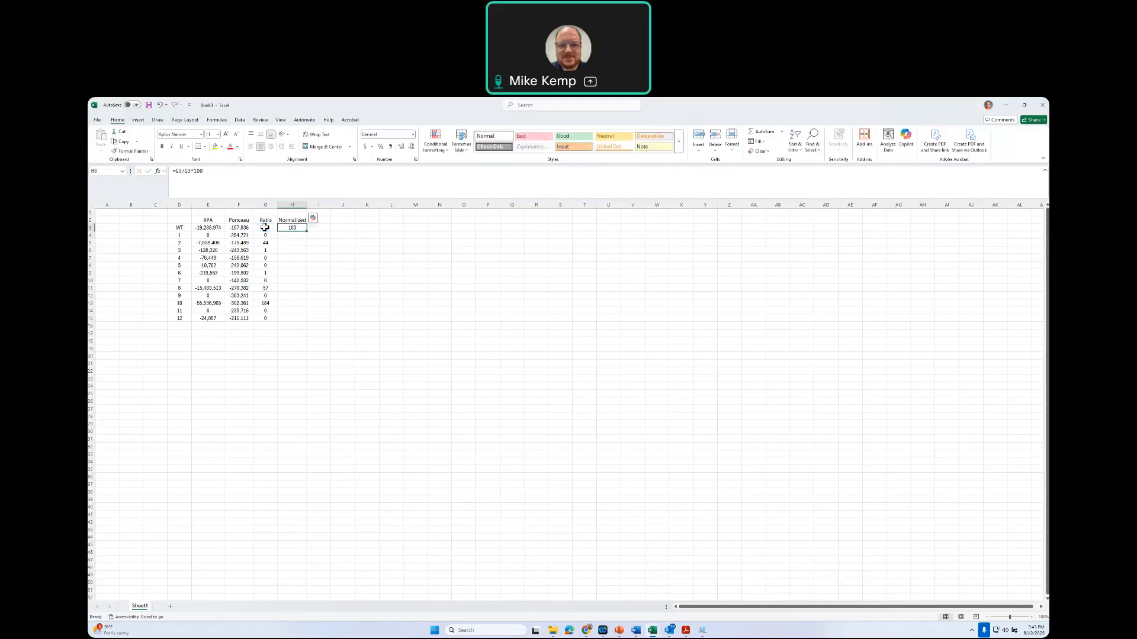
Make the denominator in H3 an absolute reference so the formula reads =G3/$G$3*100.
click(390, 171)
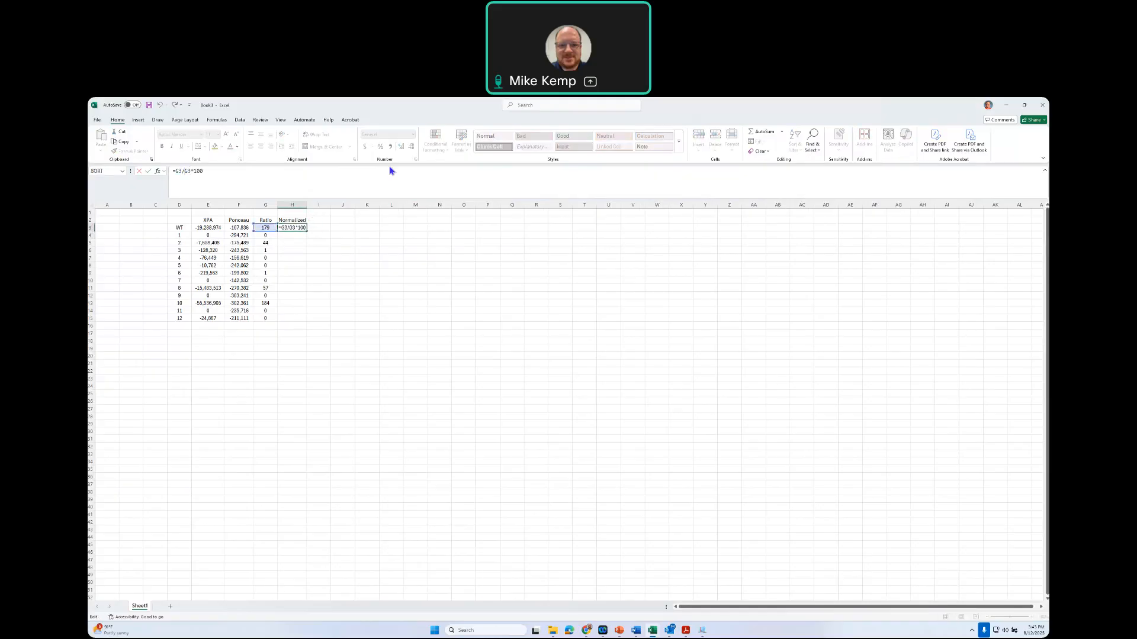
text($G$)
key(ctrl+Return)
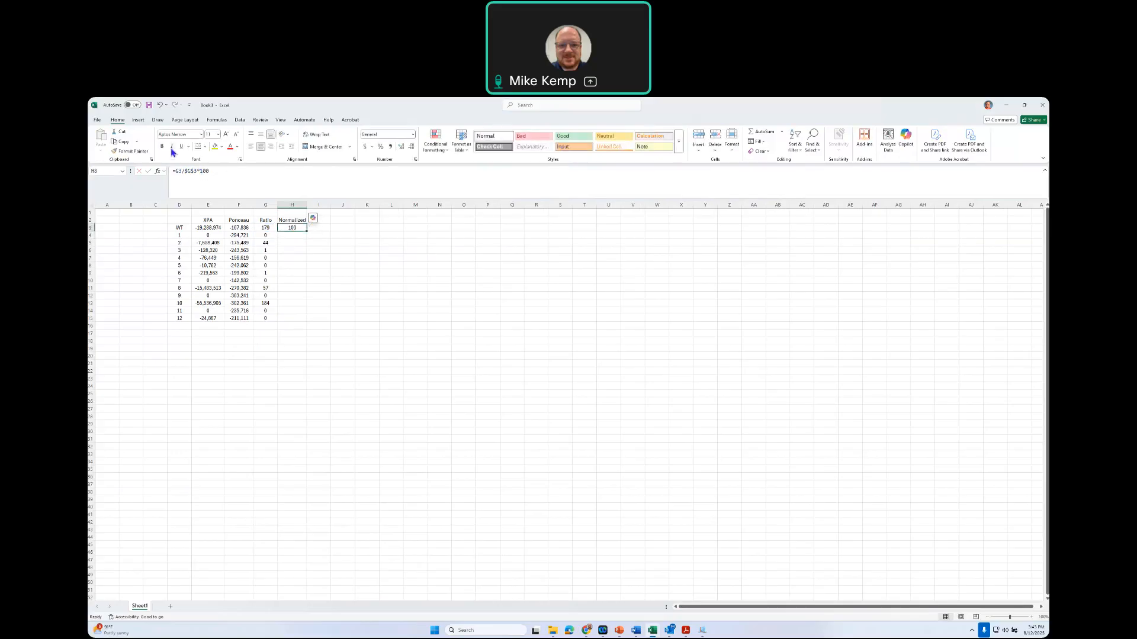
Fill the normalization formula from H3 down to the clone 12 row and show the results without decimals.
key(ctrl+c)
drag(307, 231, 307, 323)
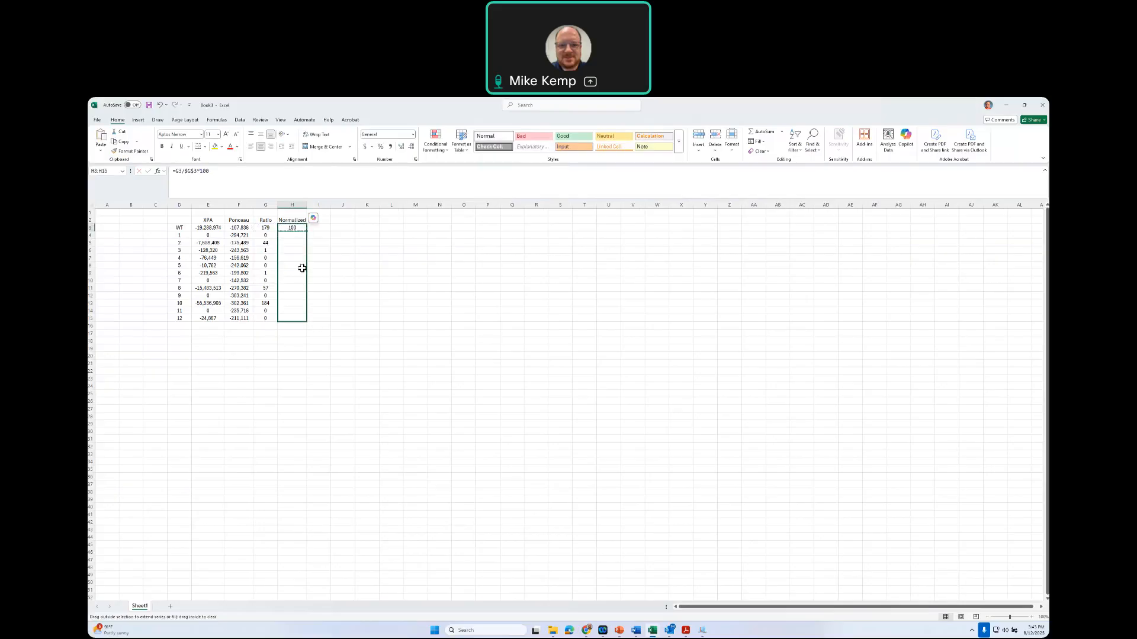
click(411, 147)
click(411, 147)
click(412, 146)
click(411, 147)
click(411, 147)
click(411, 147)
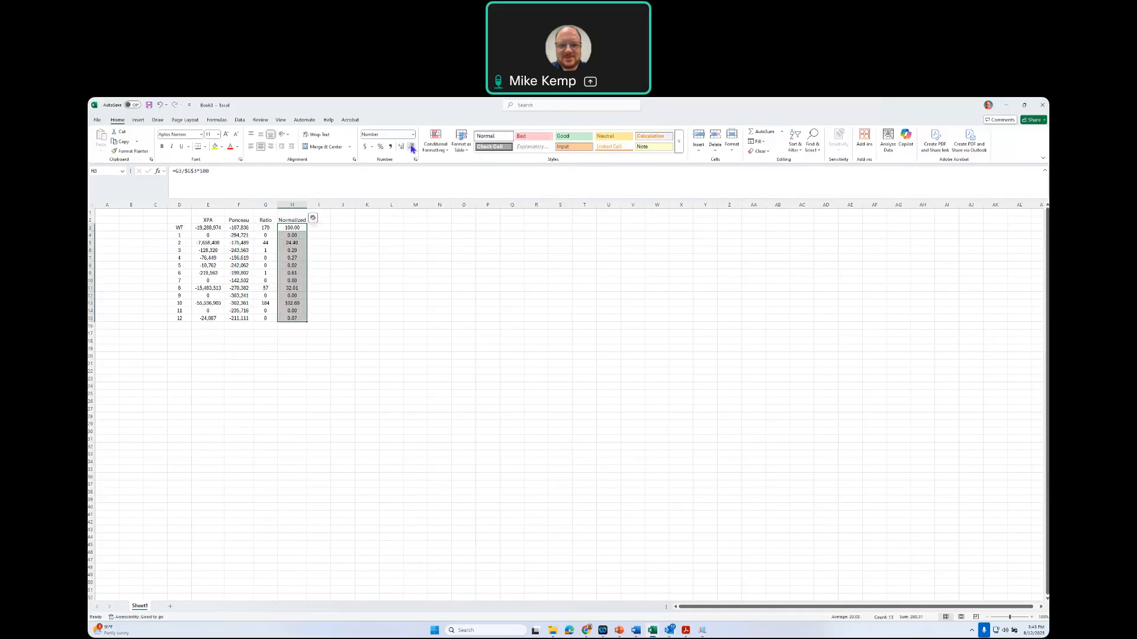
Examine the normalized values against the ratios for WT and the clones, including clones 2 and 8.
click(299, 242)
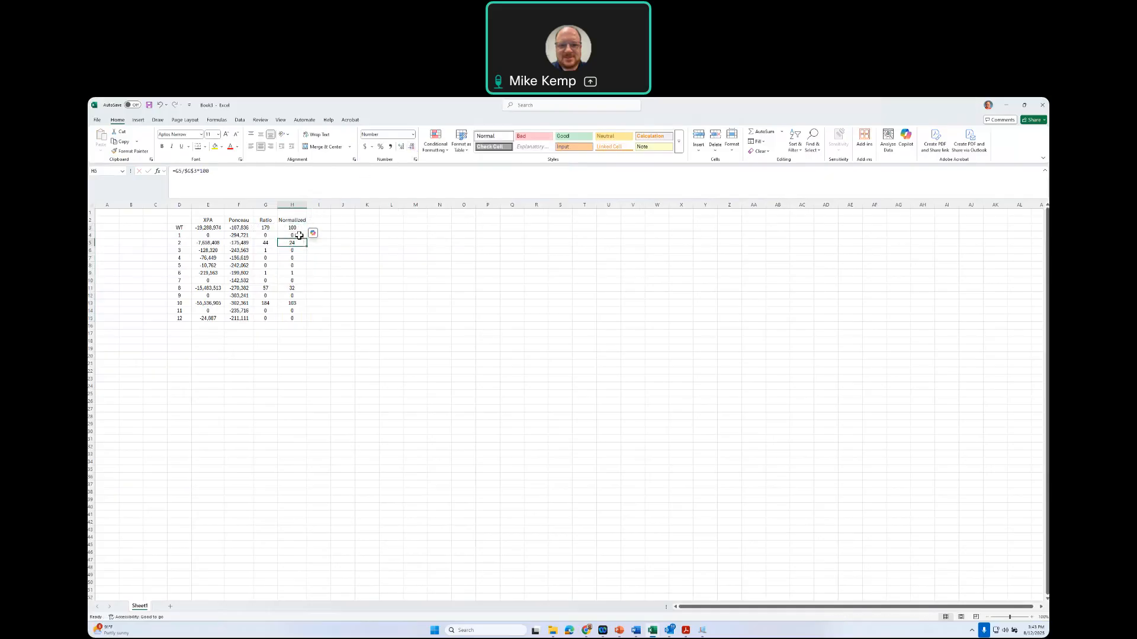
click(299, 234)
key(Up)
click(299, 233)
key(Down)
key(Down)
click(266, 243)
click(266, 289)
click(268, 230)
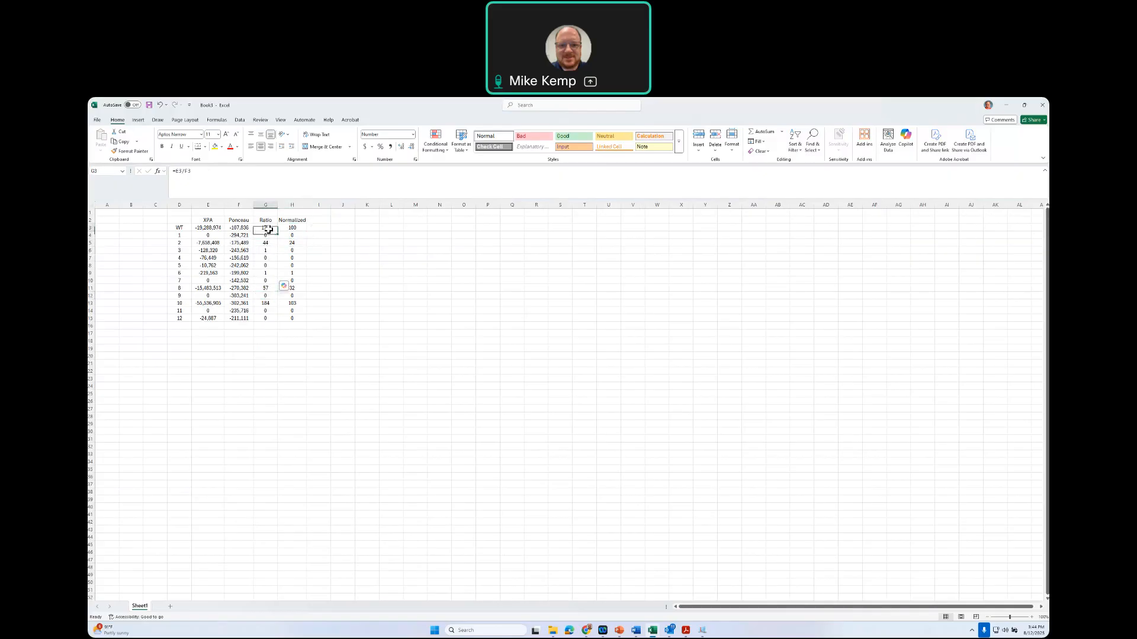
Insert a 2-D clustered column chart from D3:D15 and H3:H15 and place it below the data table.
drag(181, 227, 185, 320)
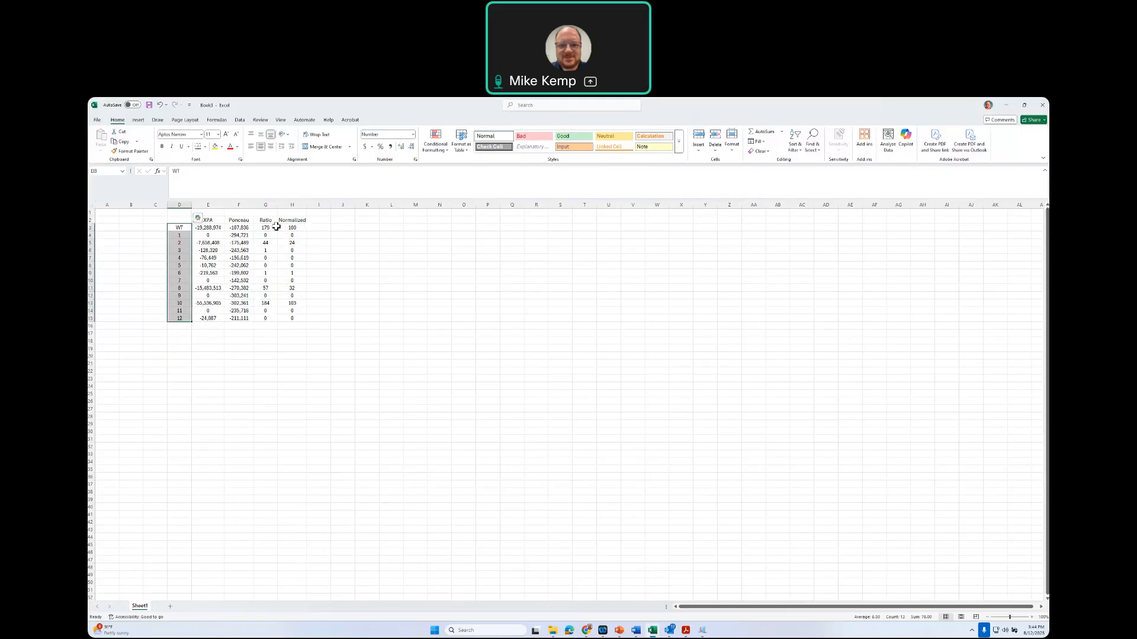
key(ctrl)
drag(176, 228, 175, 319)
drag(292, 227, 292, 319)
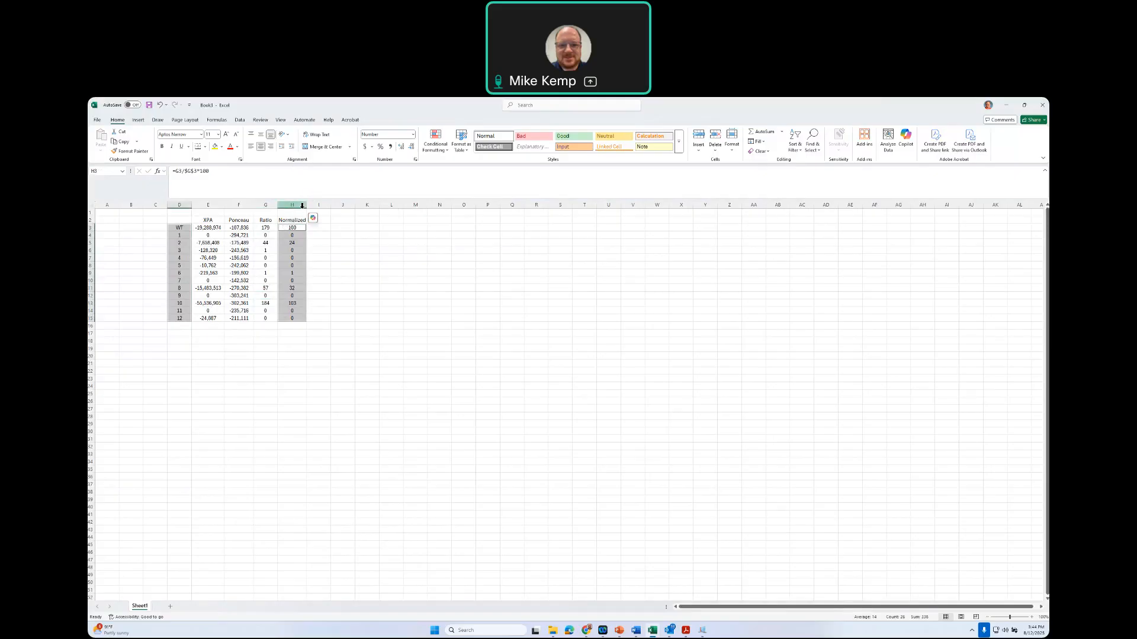
click(138, 120)
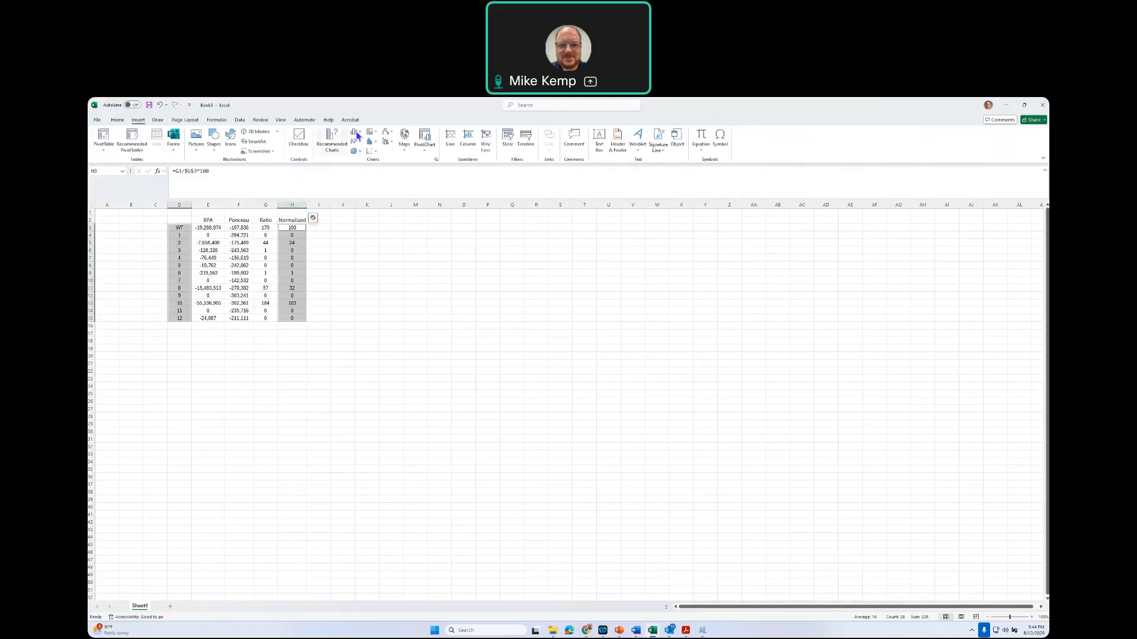
click(357, 135)
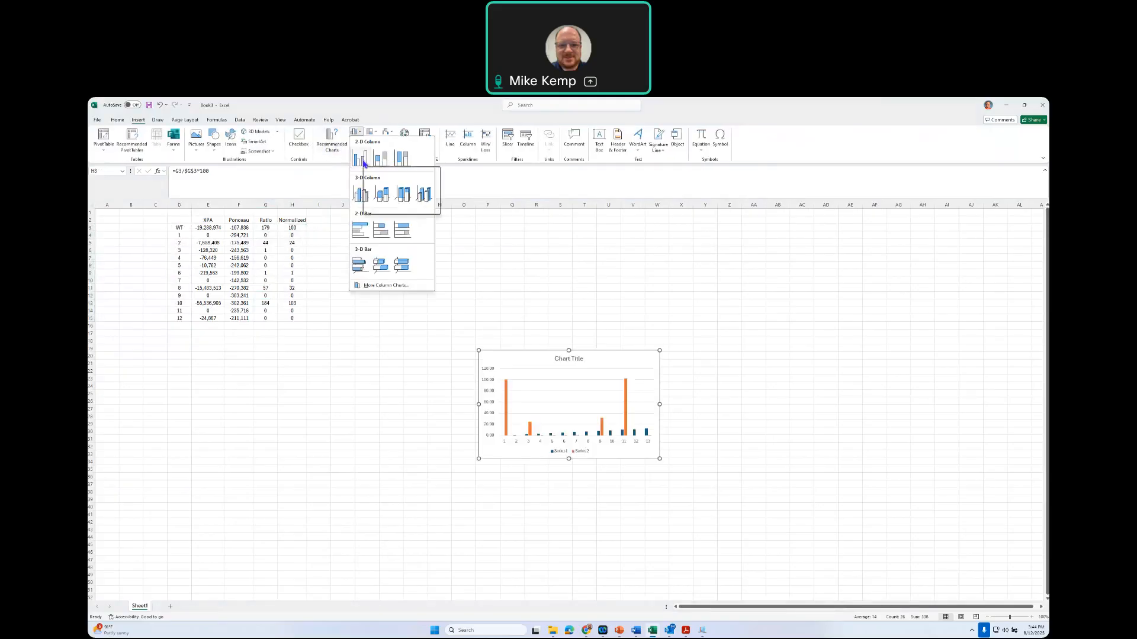
click(363, 163)
drag(538, 358, 231, 360)
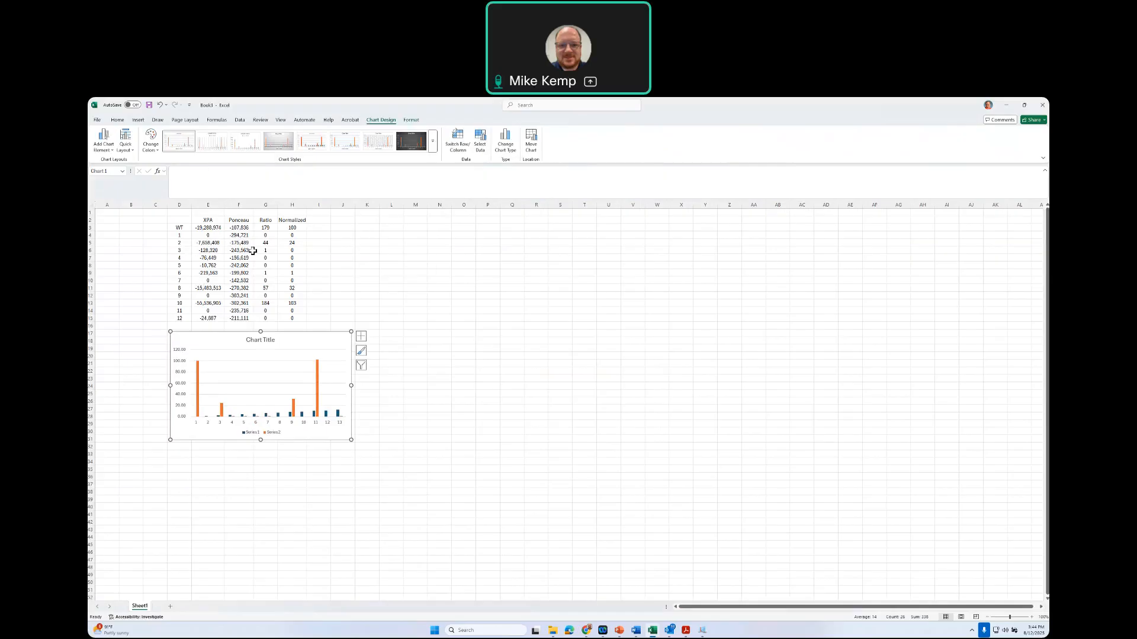
Remove the series plotted from the clone numbers in column D from the chart's data source.
click(480, 142)
click(538, 322)
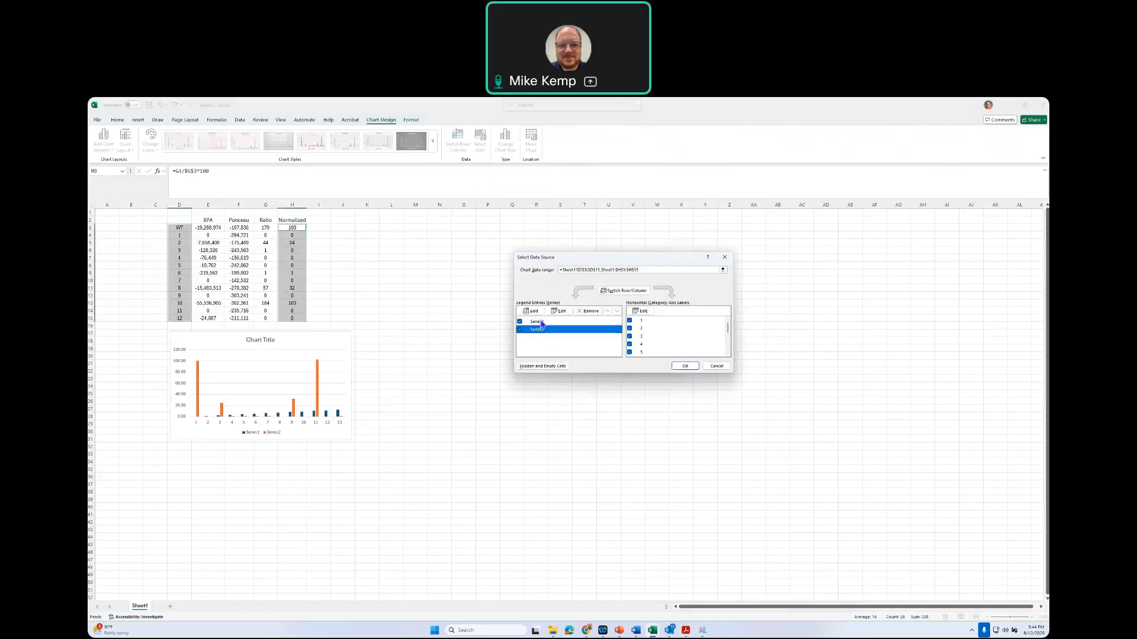
click(583, 312)
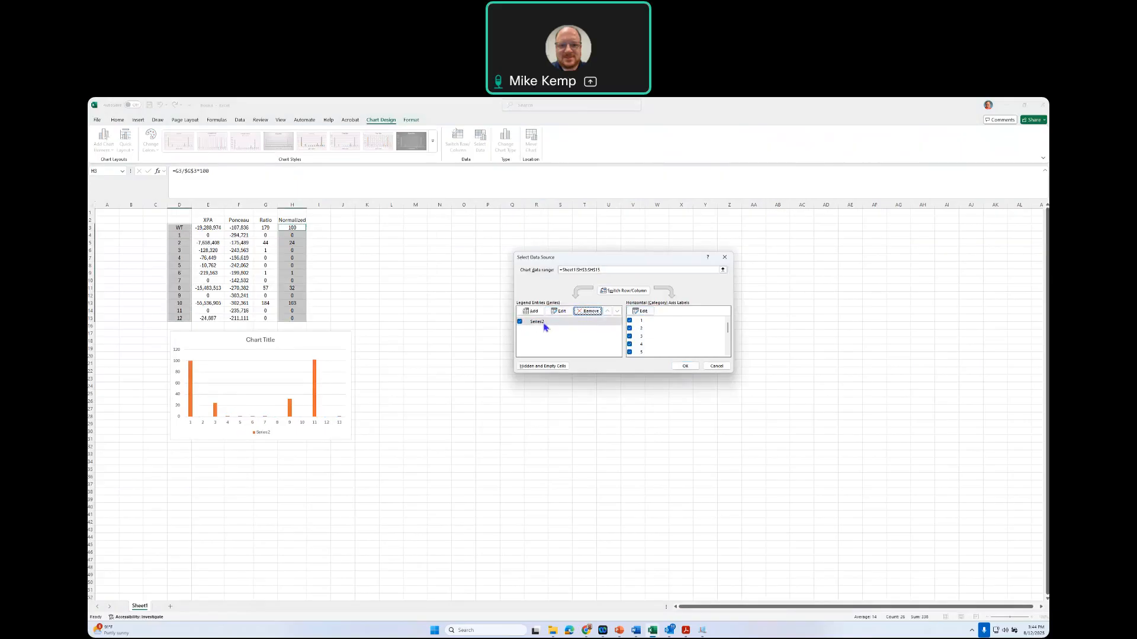
click(651, 312)
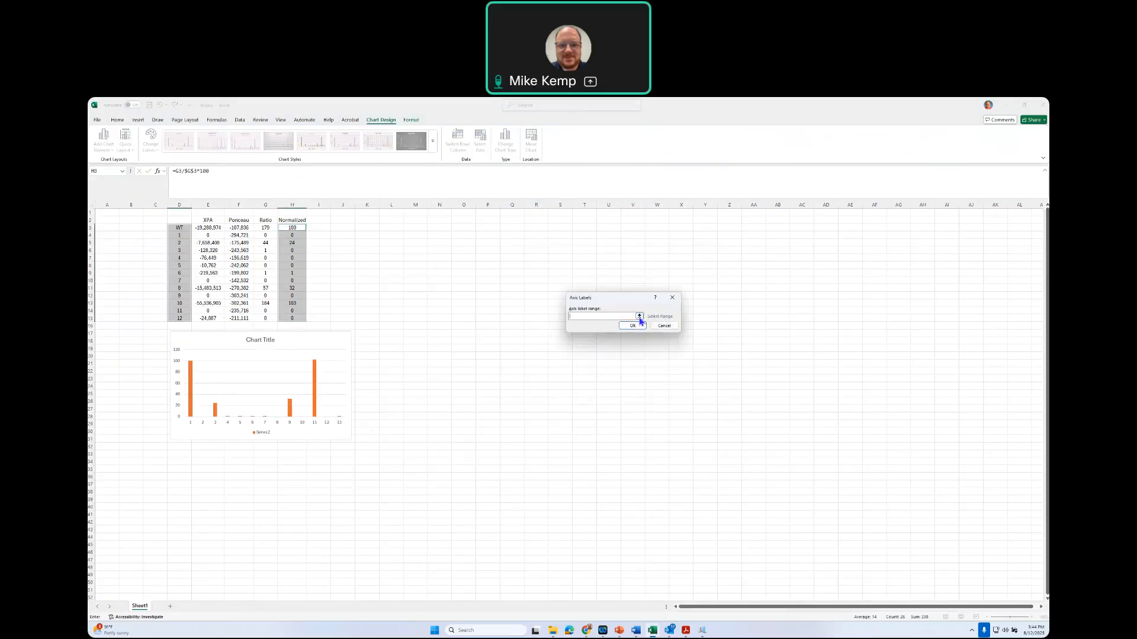
click(639, 317)
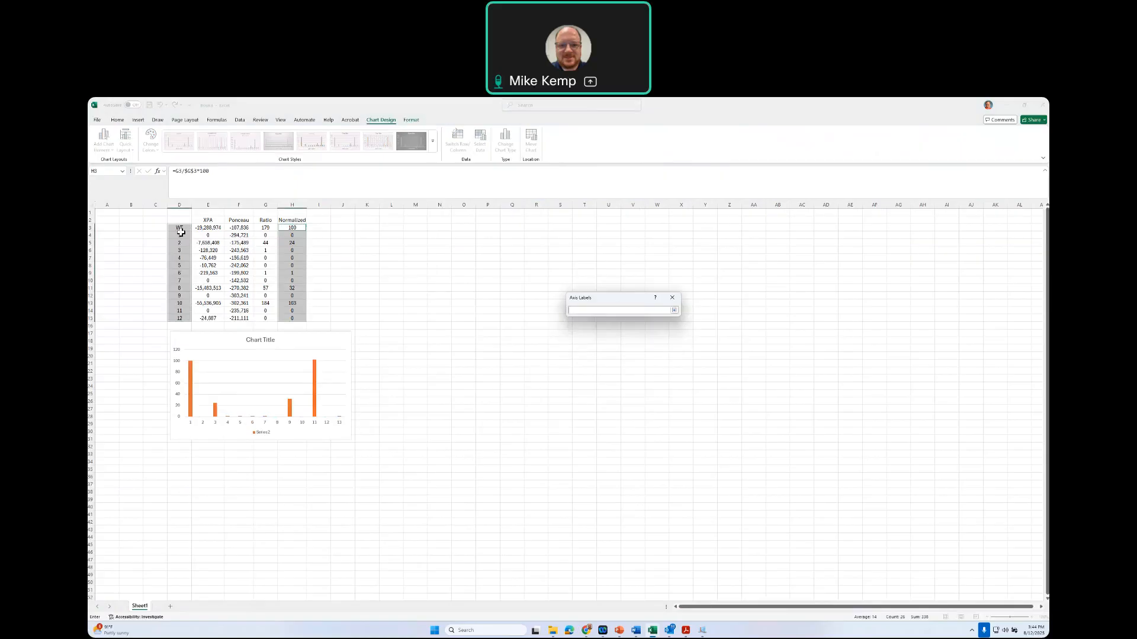
click(673, 311)
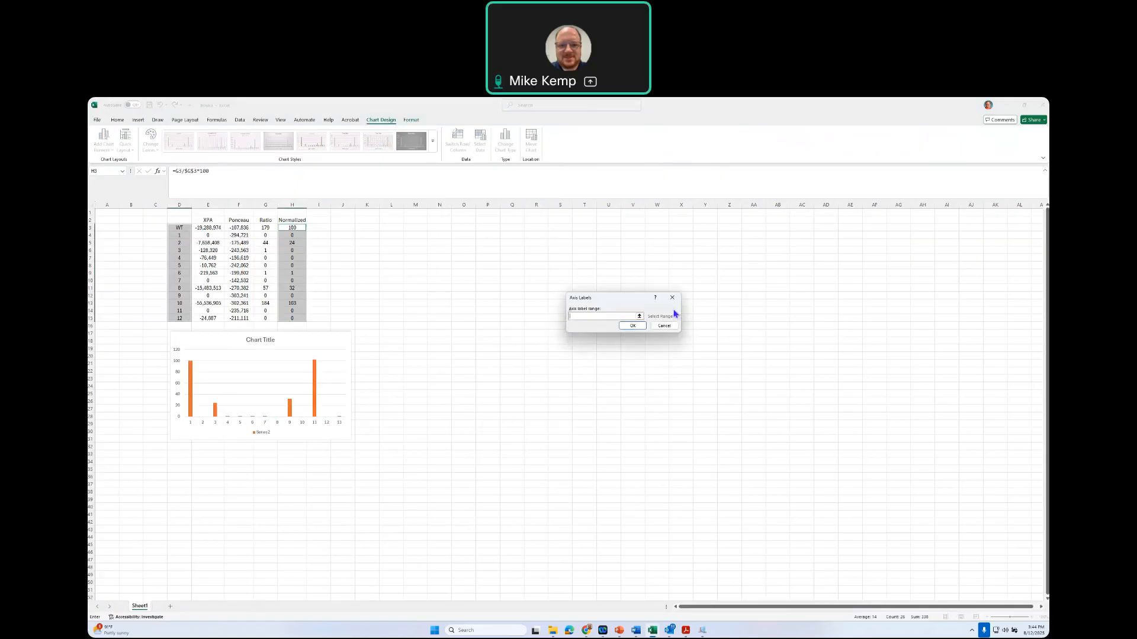
click(640, 317)
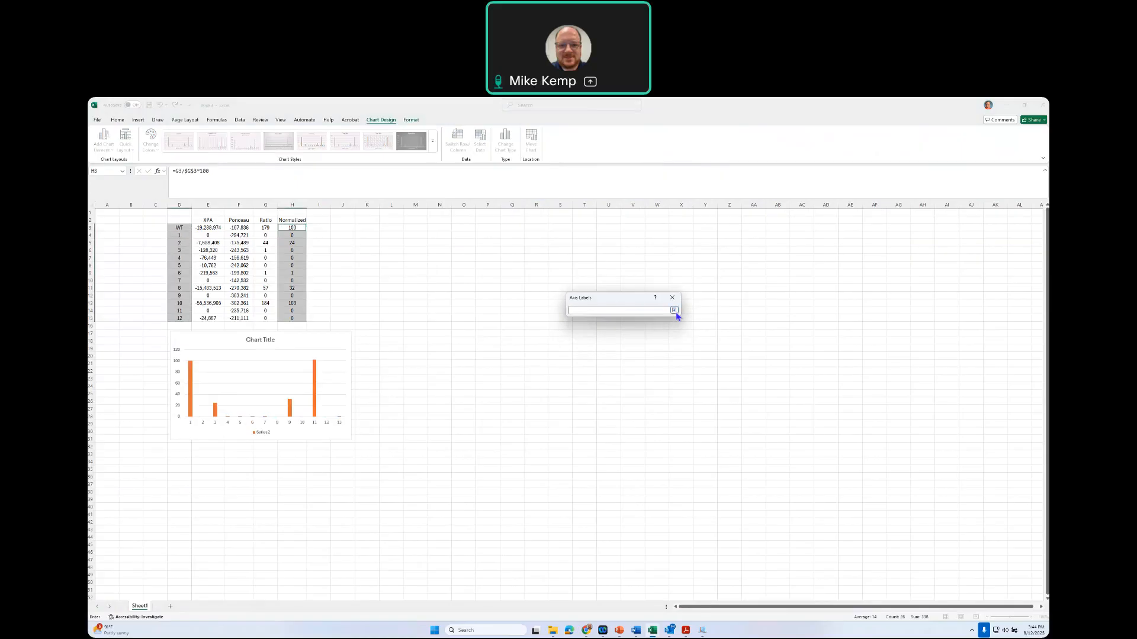
click(665, 325)
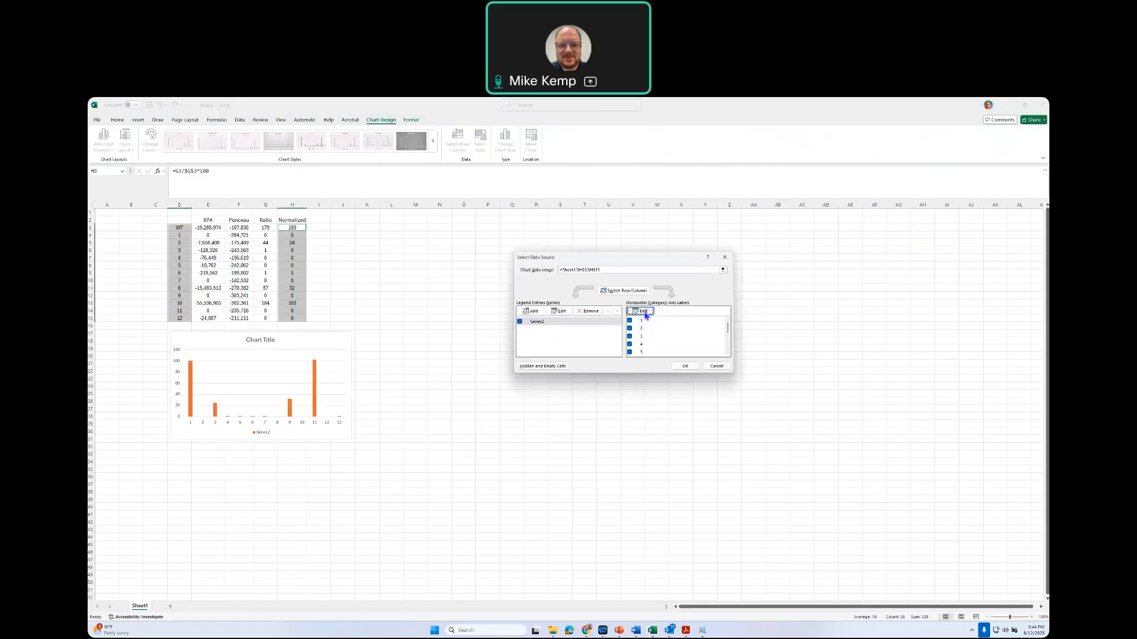
Set the chart's horizontal axis labels to the WT and clone names in D3:D15.
click(644, 312)
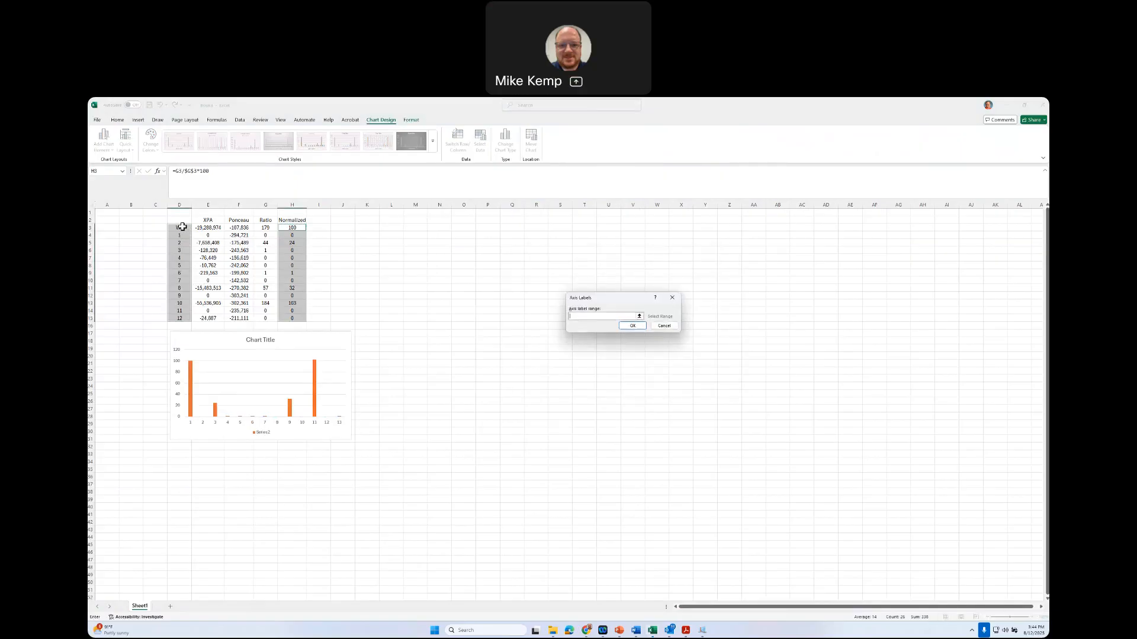
drag(182, 227, 180, 319)
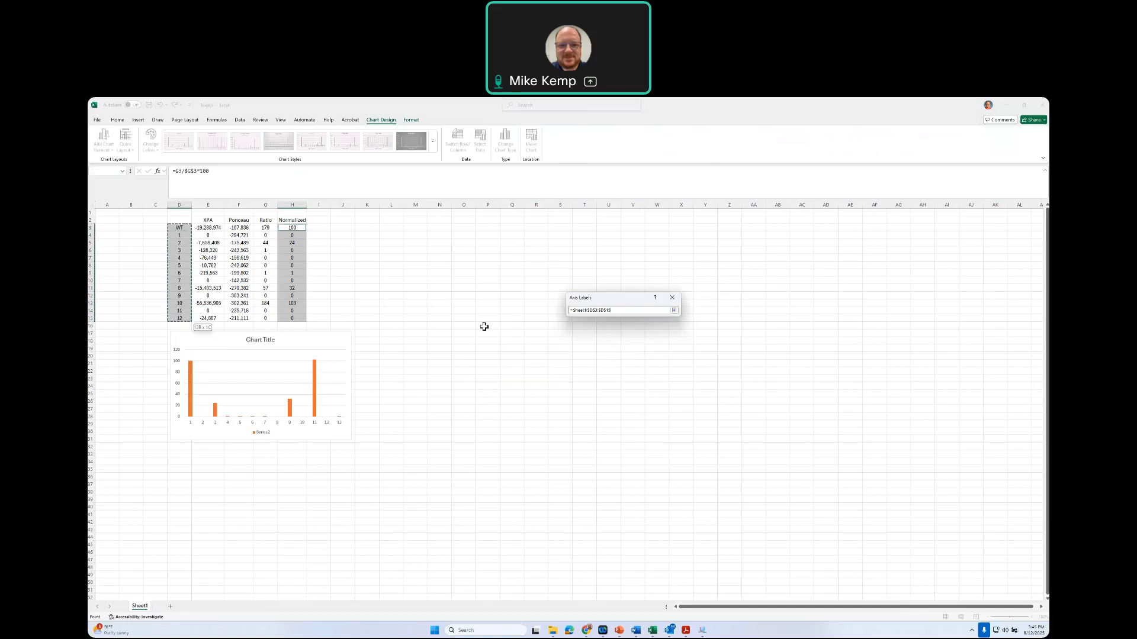
click(631, 326)
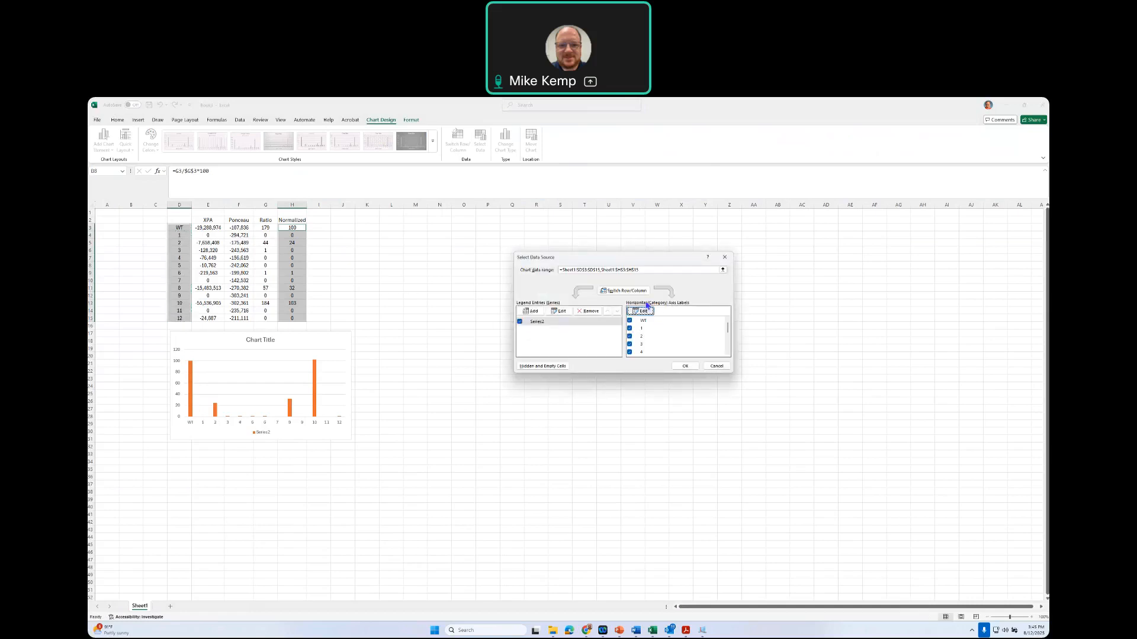
Set the remaining series' values to the normalized data in H3:H15 and apply the data source changes.
click(561, 311)
click(639, 324)
drag(292, 228, 299, 317)
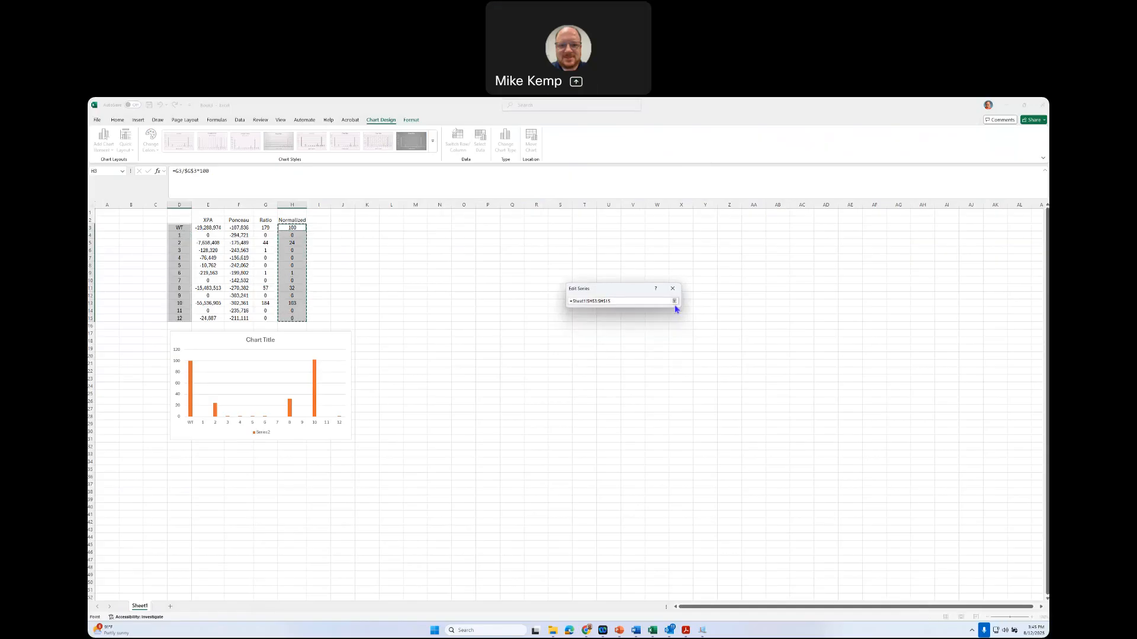
click(674, 301)
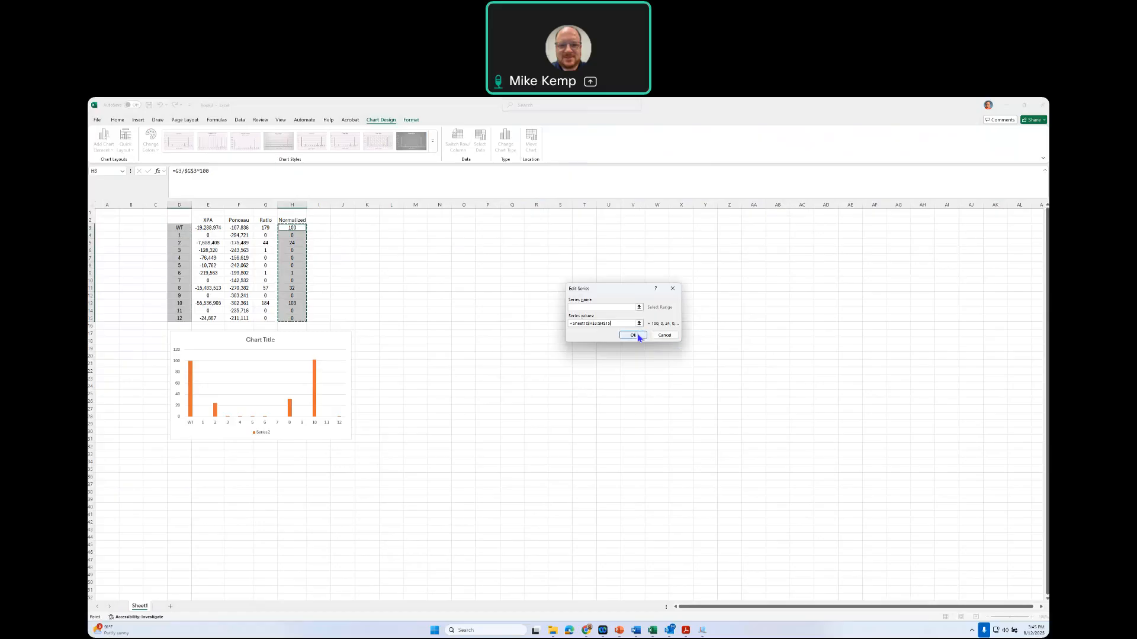
click(637, 335)
click(684, 365)
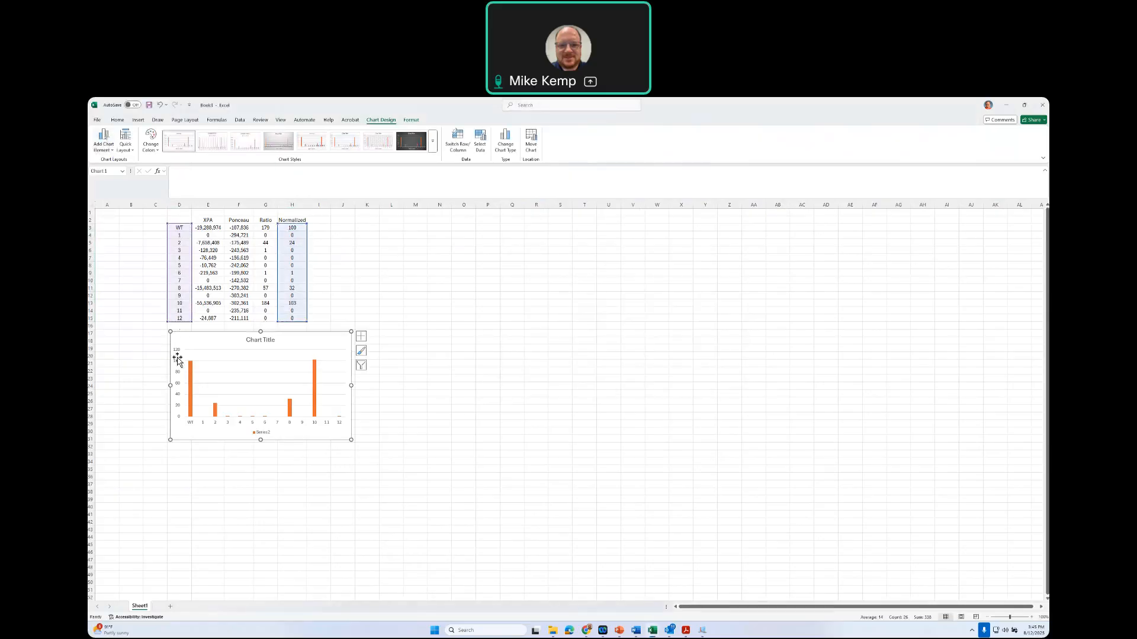
Add a horizontal axis title to the chart reading Cell Line.
click(102, 148)
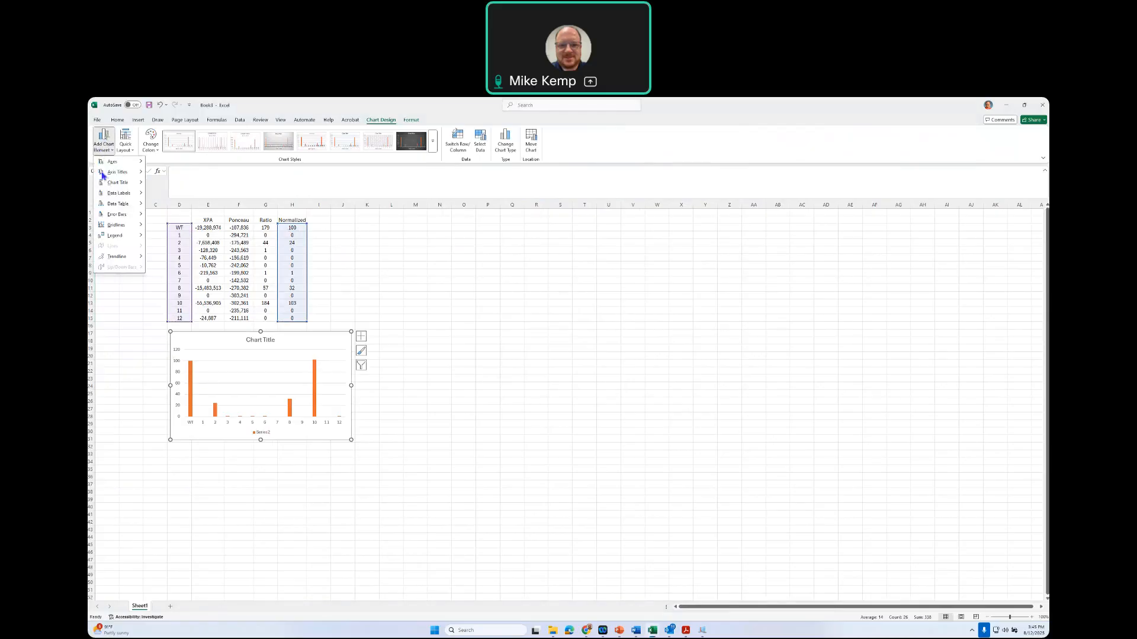
mouse_move(125, 178)
click(183, 178)
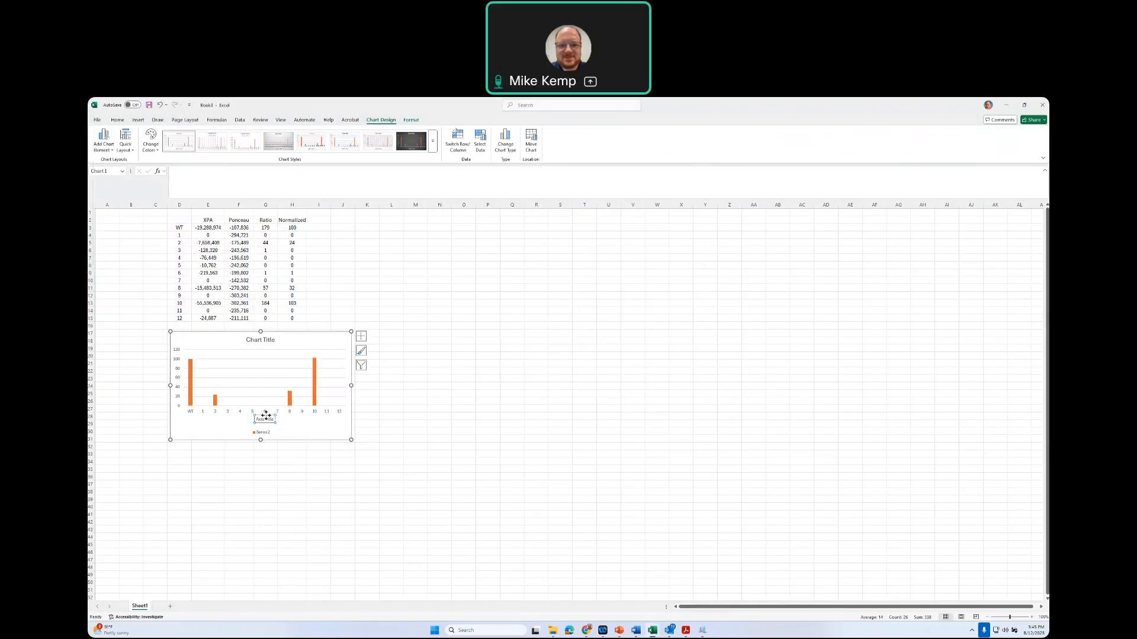
drag(262, 419, 302, 420)
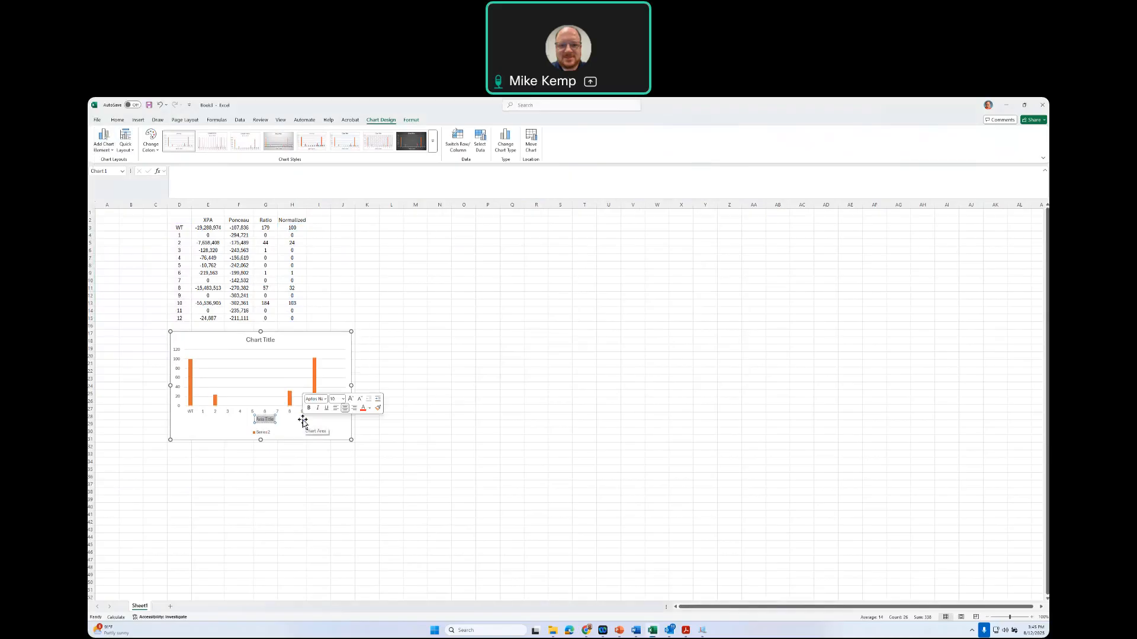
text(Cell Line)
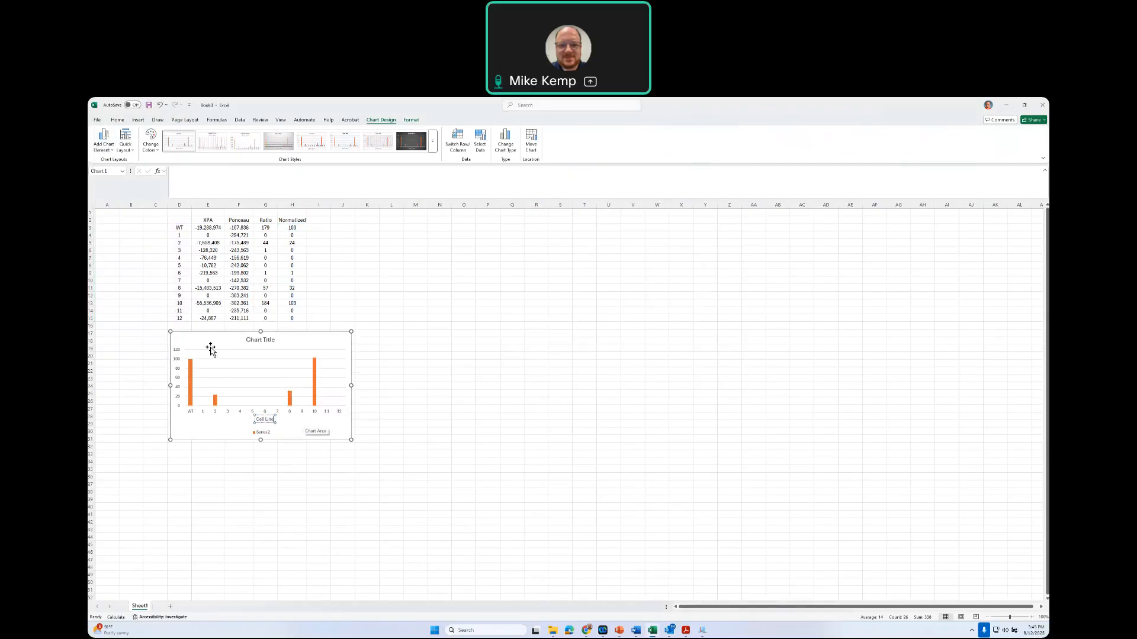
click(246, 347)
Add a vertical axis title to the chart reading Relative XPA Protein.
click(106, 150)
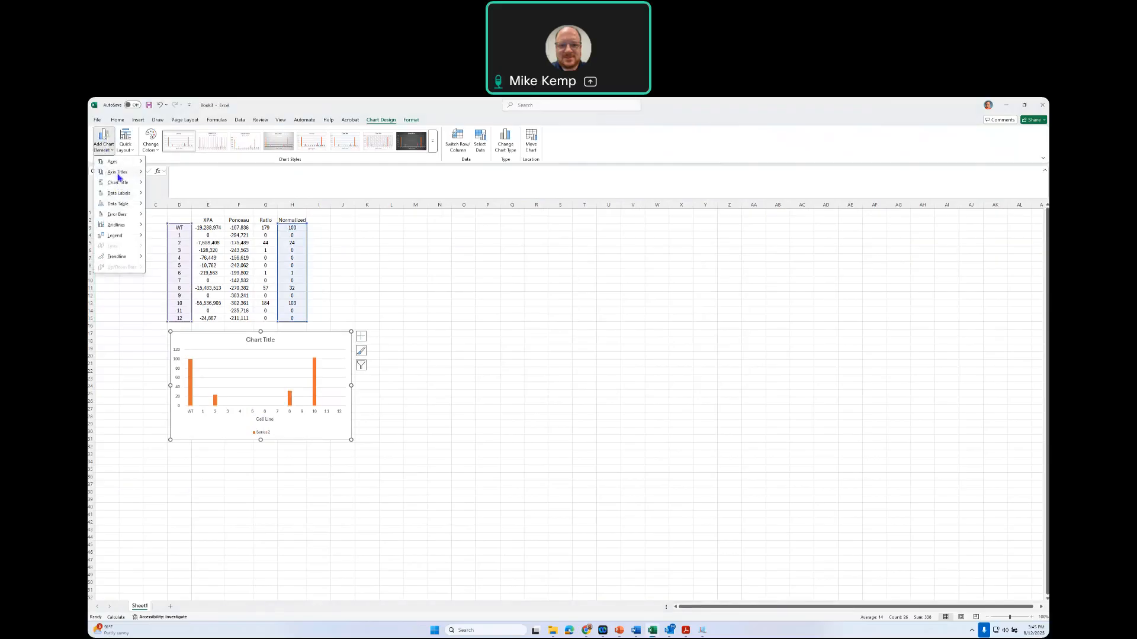
mouse_move(129, 176)
click(185, 196)
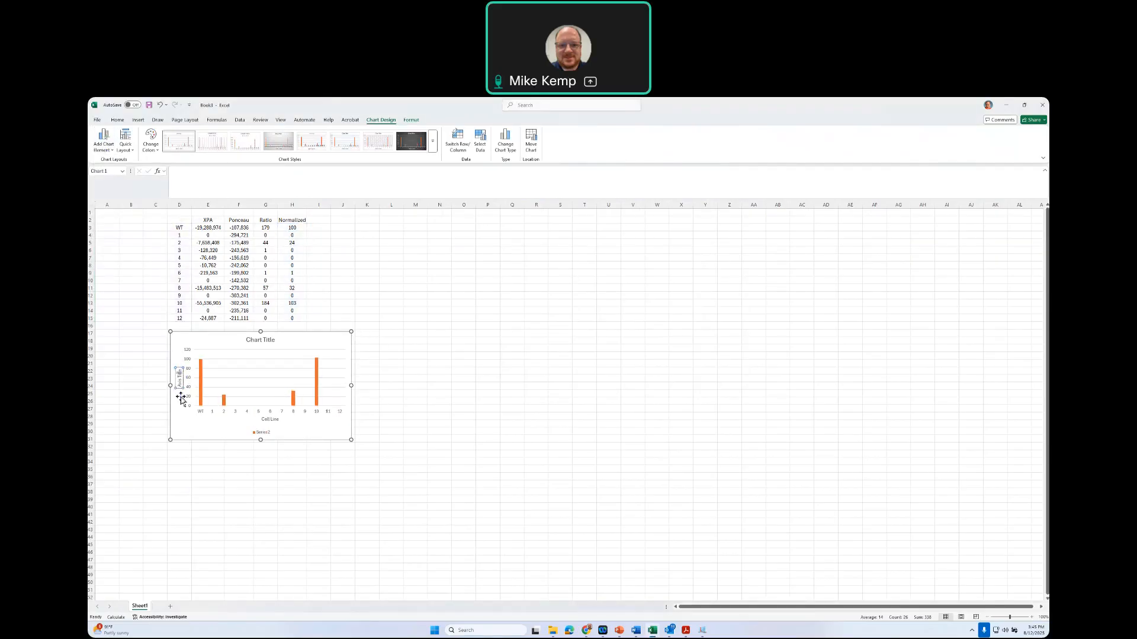
text(Ra)
text(PA Protein)
click(188, 435)
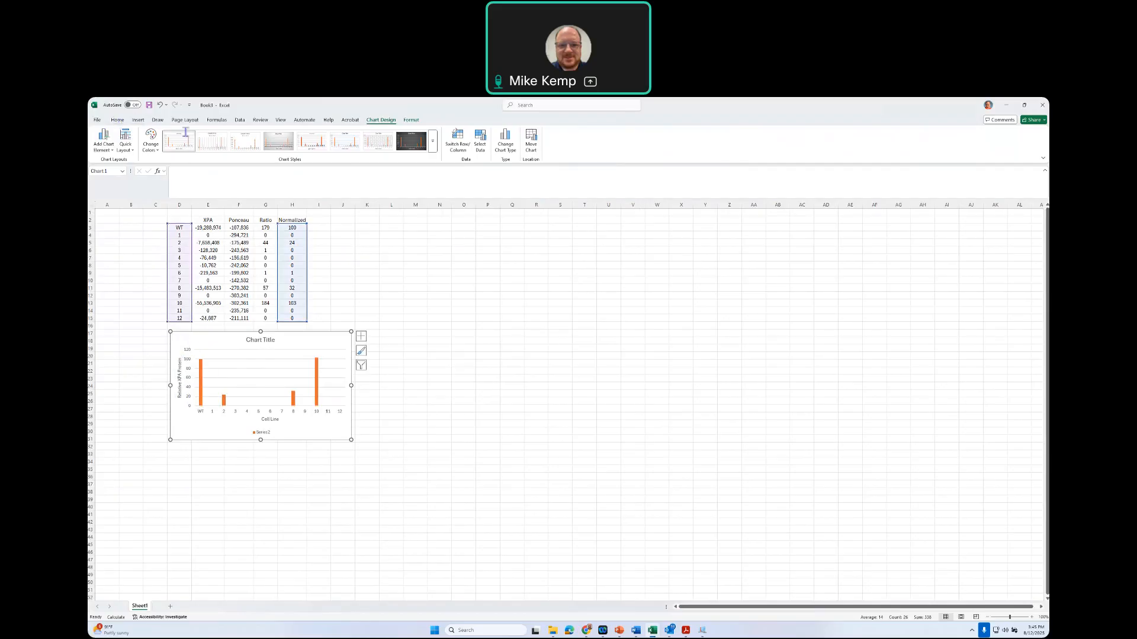
Increase the font size of all the chart's text.
click(117, 120)
click(226, 135)
click(225, 135)
click(225, 135)
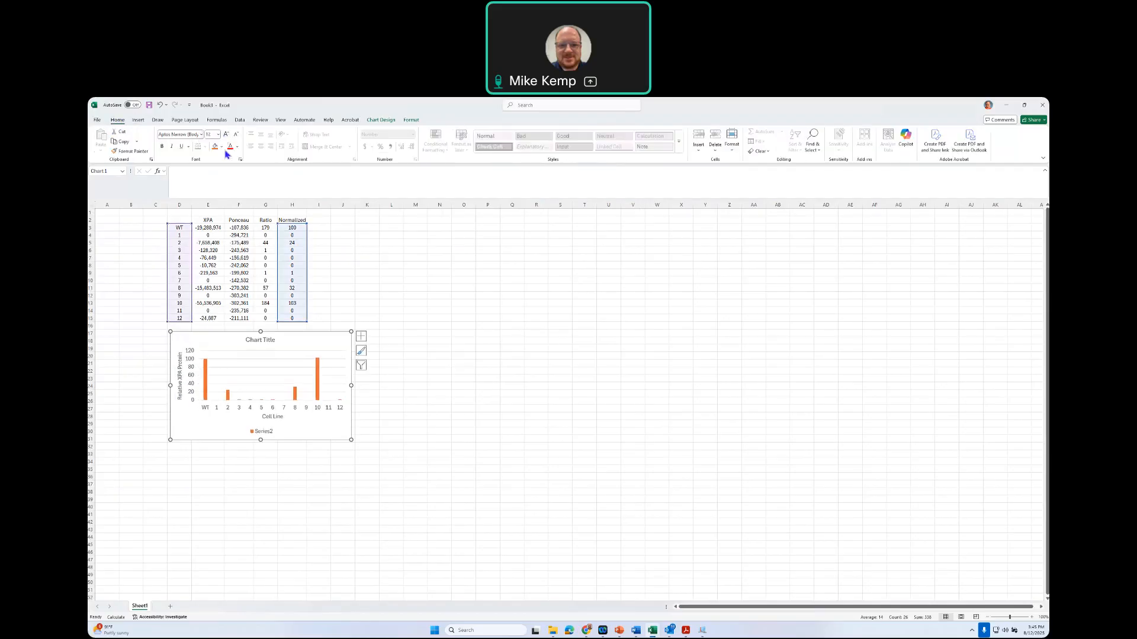
Make the vertical and horizontal axis titles bold.
click(179, 366)
click(226, 135)
key(ctrl+b)
click(274, 416)
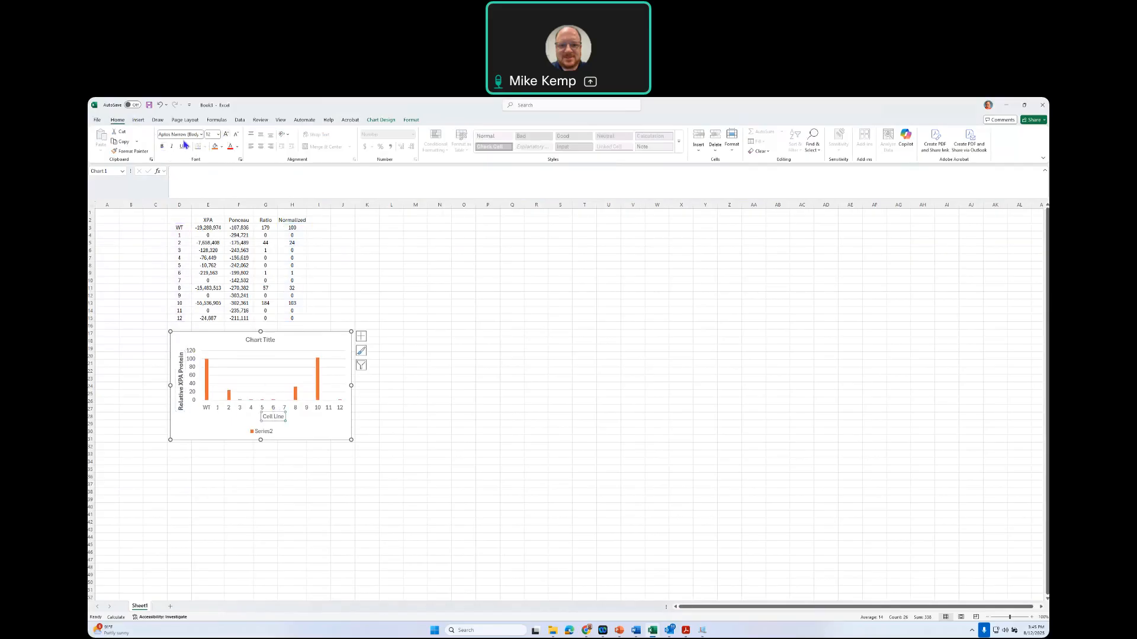
click(163, 148)
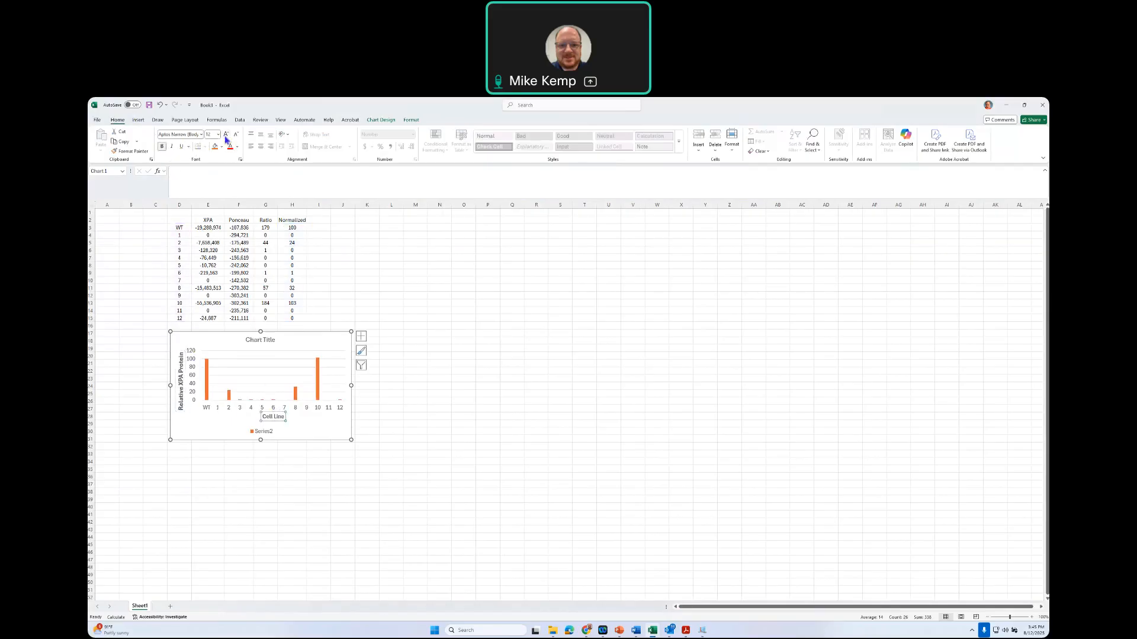
Delete the legend and the chart title from the chart.
click(266, 435)
key(Delete)
click(263, 341)
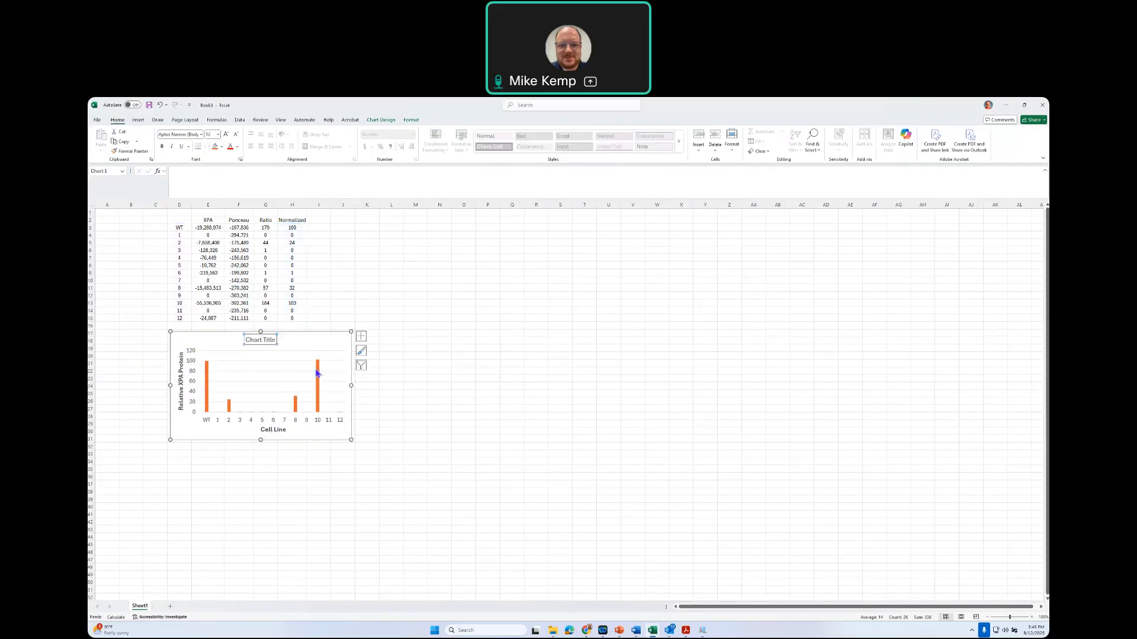
key(Delete)
Move the chart beside the data table, next to the Normalized column and level with its header row.
drag(325, 432, 471, 323)
drag(401, 283, 406, 279)
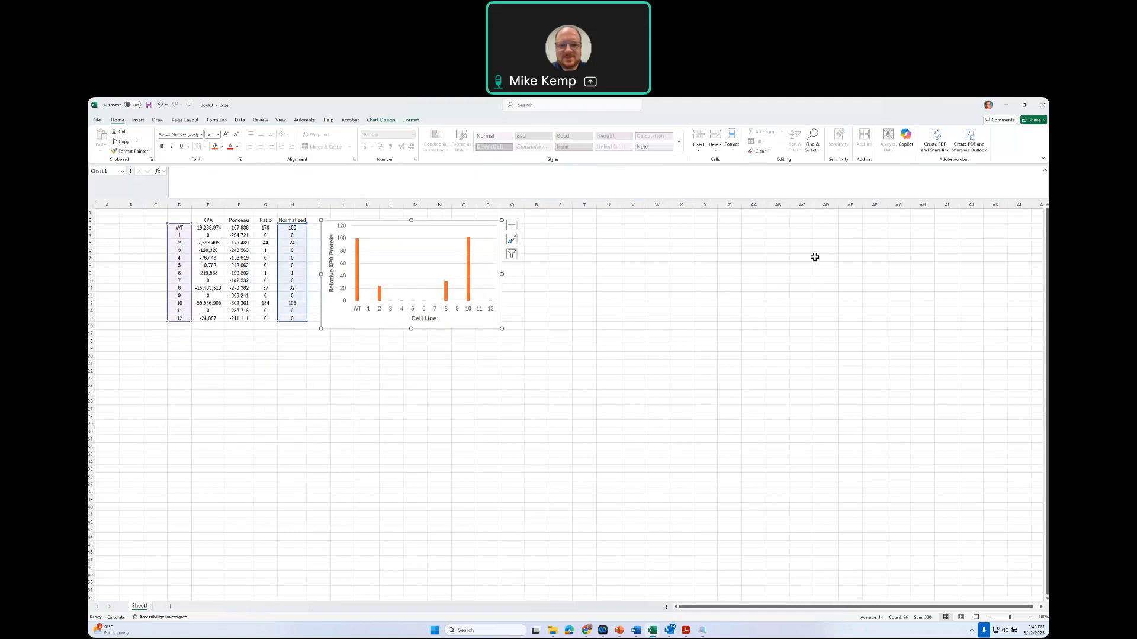
click(959, 256)
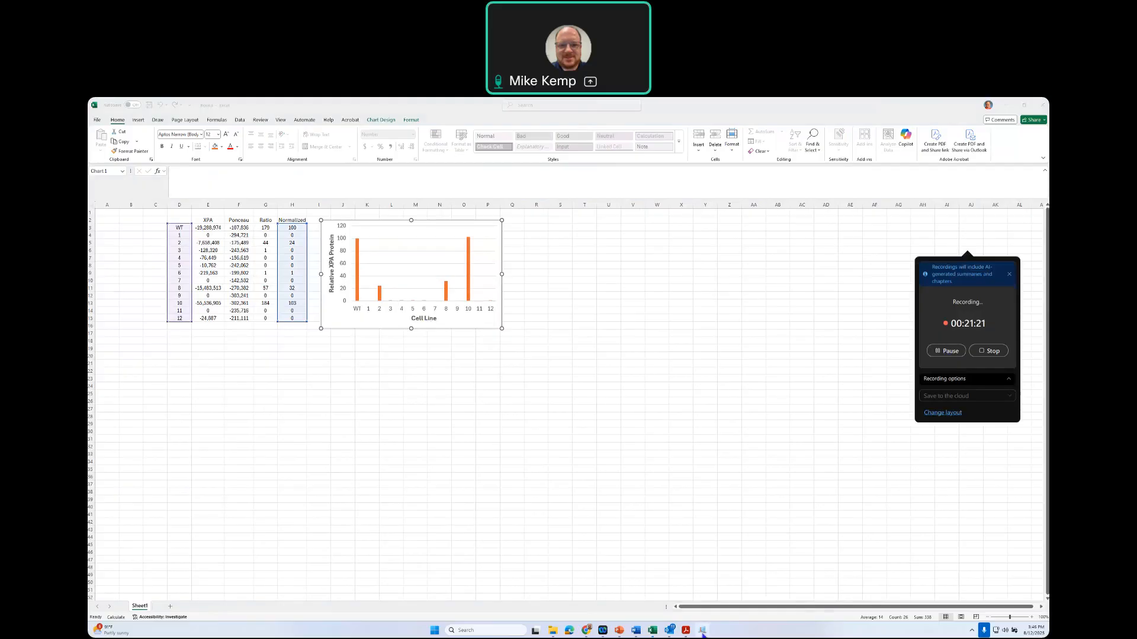
click(135, 122)
click(136, 121)
click(194, 148)
mouse_move(228, 172)
click(287, 184)
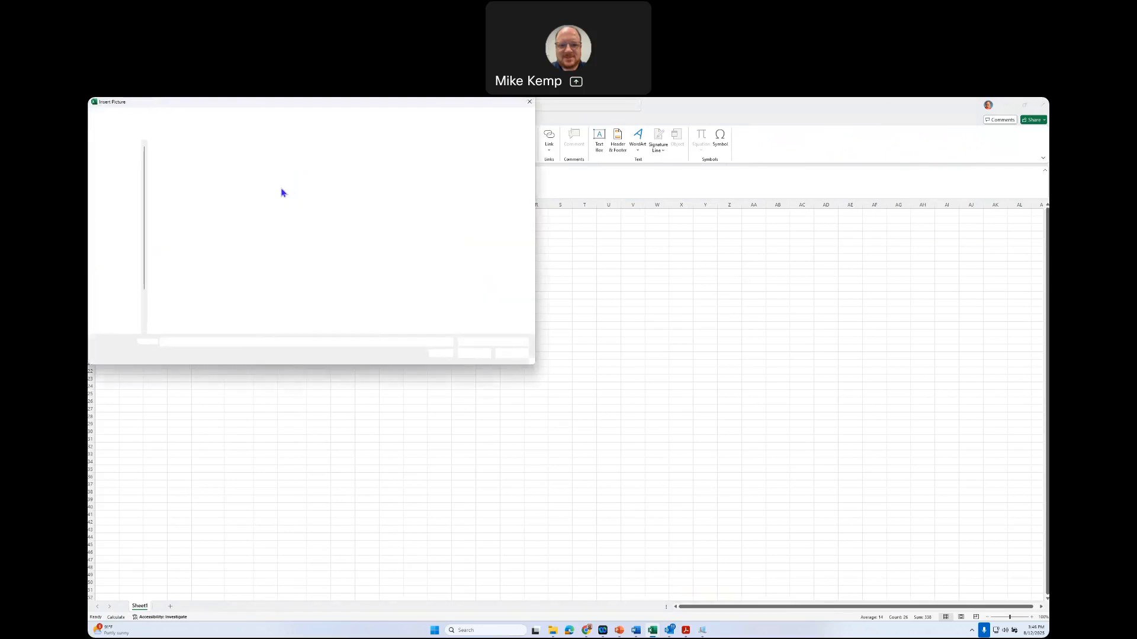
click(124, 317)
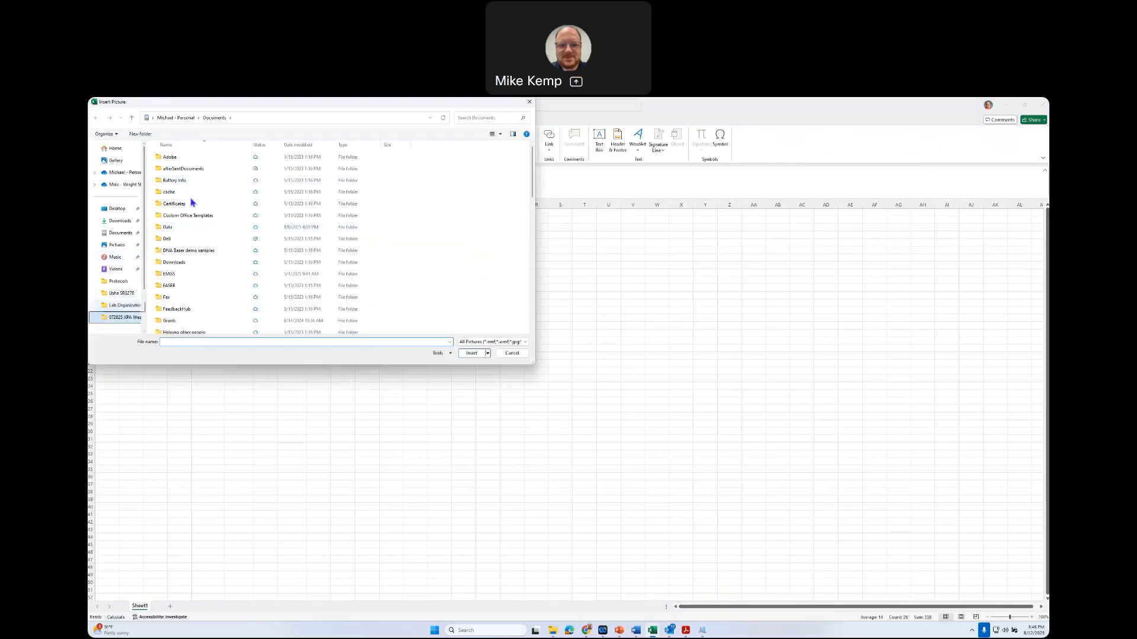
double_click(178, 167)
click(177, 170)
click(471, 353)
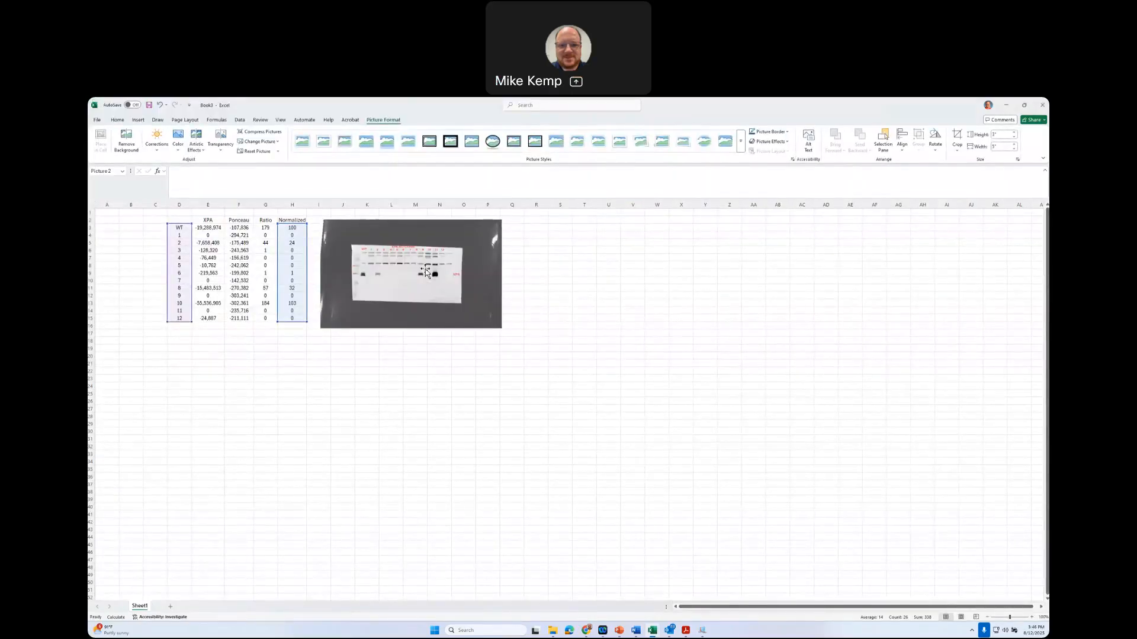
click(160, 105)
Insert the annotated XPA blot image from the Data analysis folder over the cells directly below the chart.
click(314, 400)
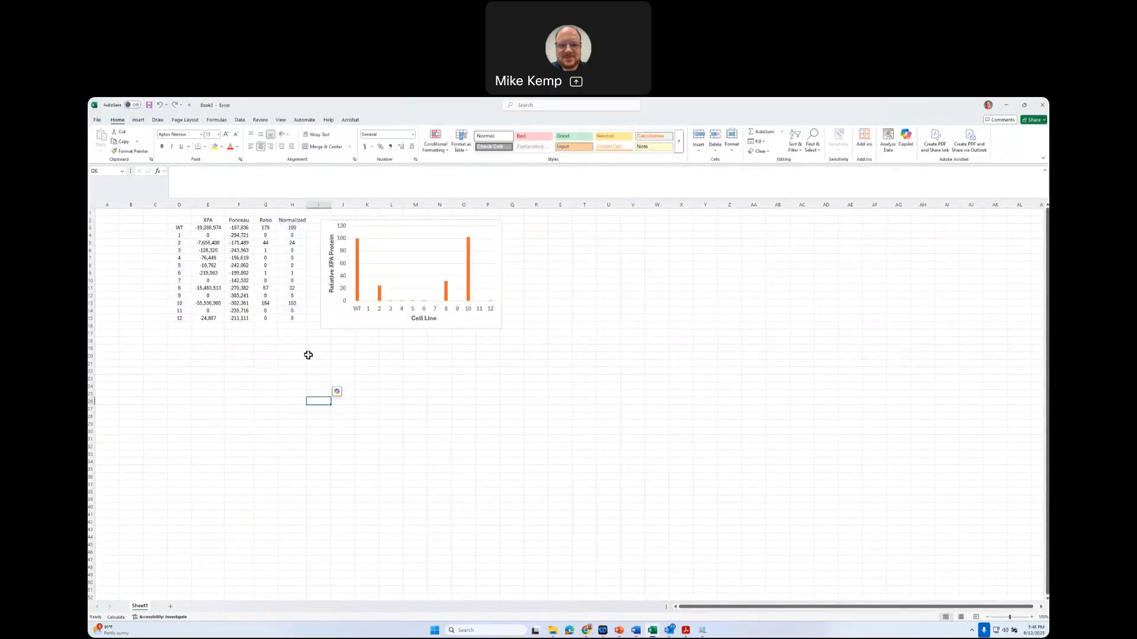
click(311, 355)
click(138, 119)
click(196, 148)
mouse_move(210, 178)
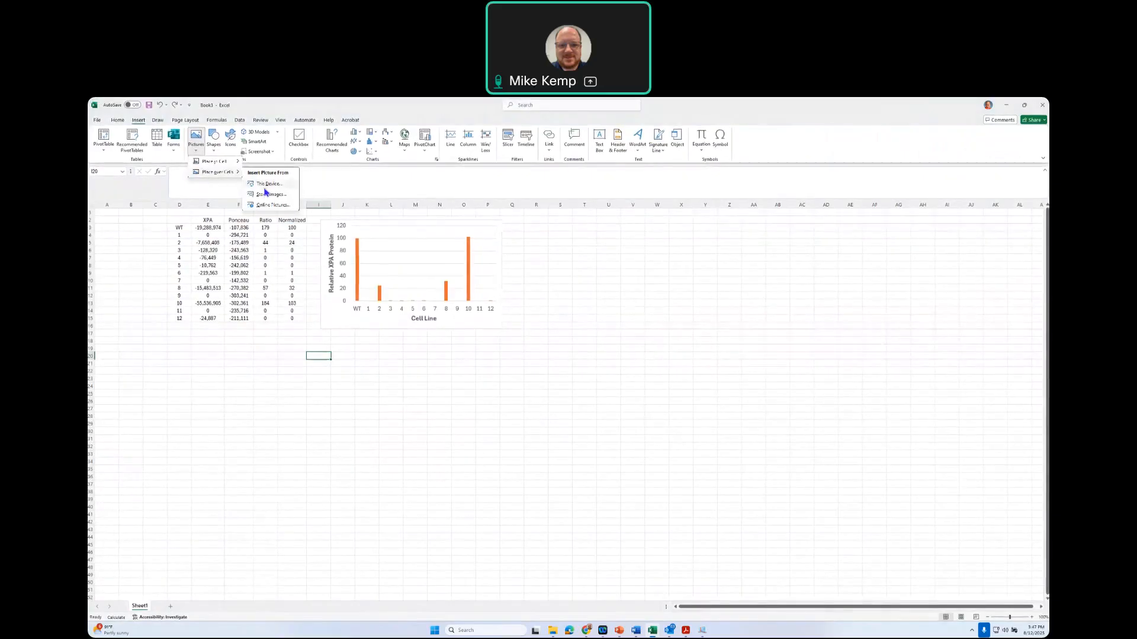
click(266, 185)
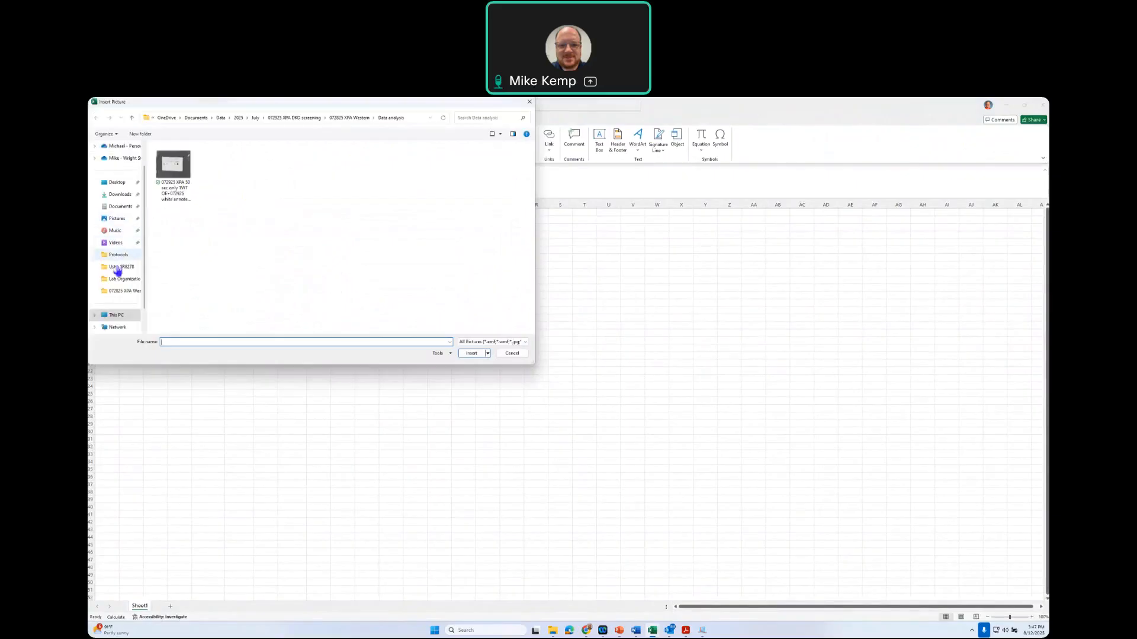
click(118, 294)
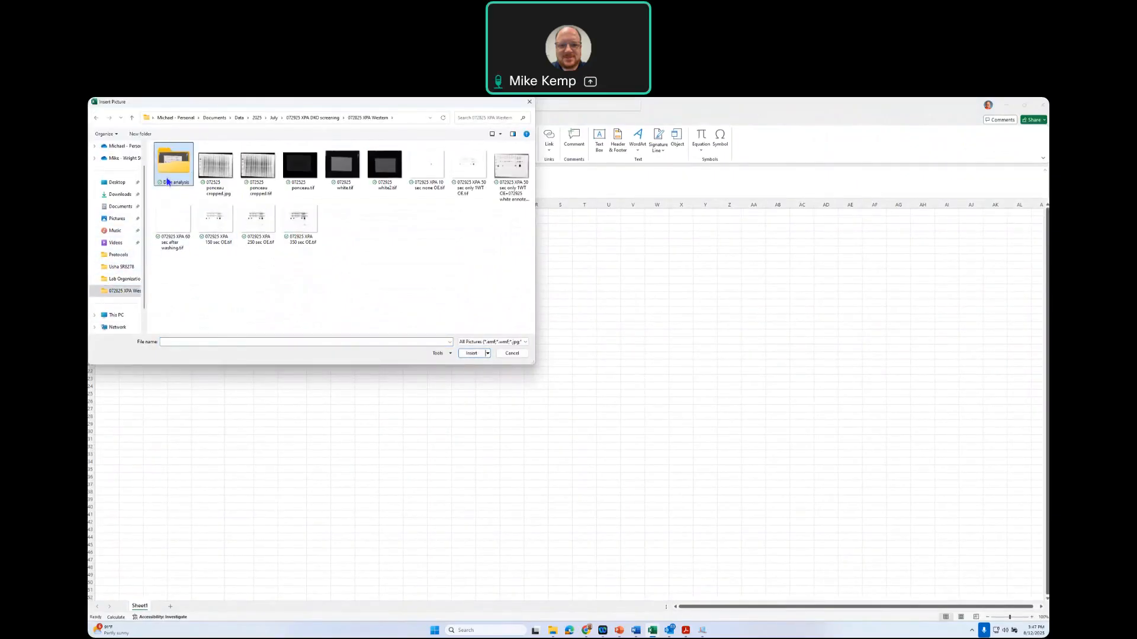
double_click(180, 177)
click(182, 182)
click(471, 353)
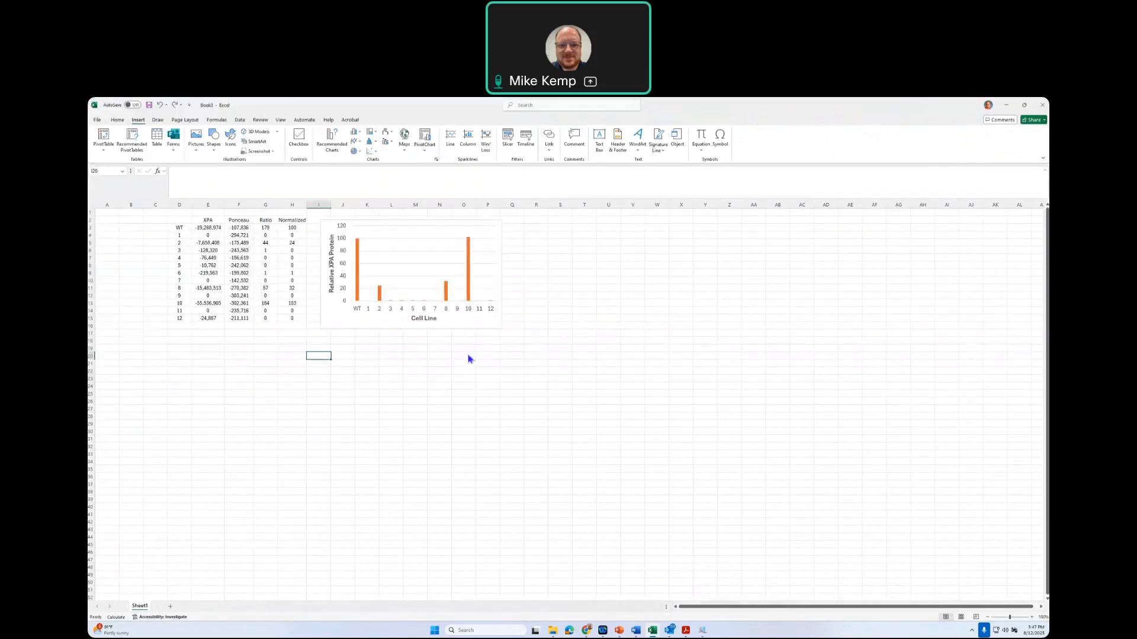
drag(395, 398, 402, 378)
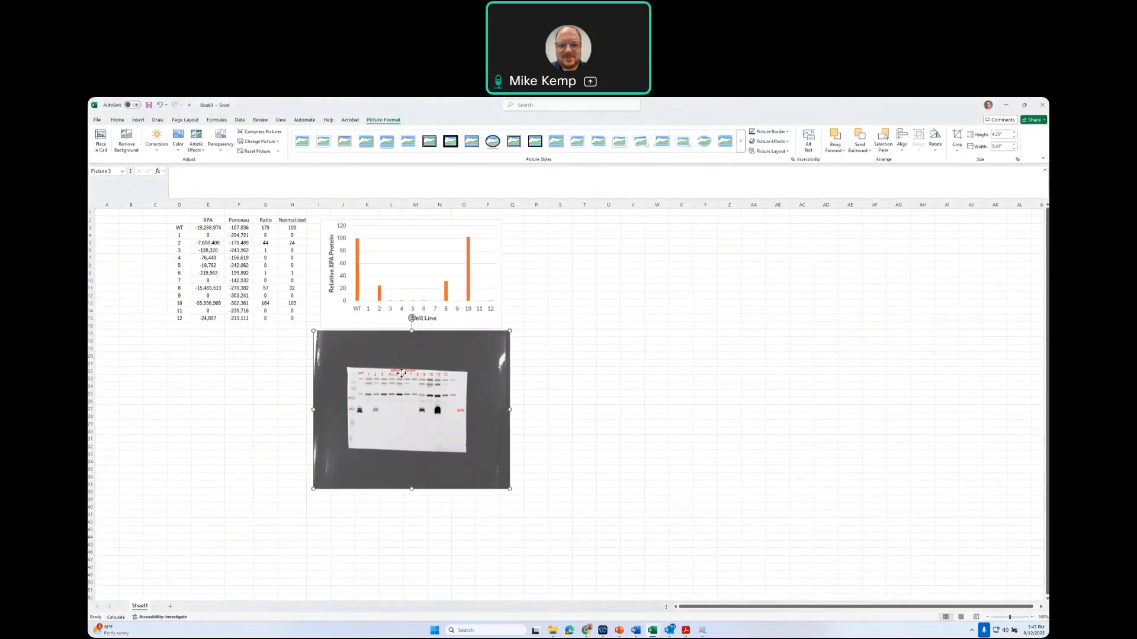
Crop the XPA blot picture on all four sides close to the membrane's edges, removing the dark surroundings.
right_click(402, 378)
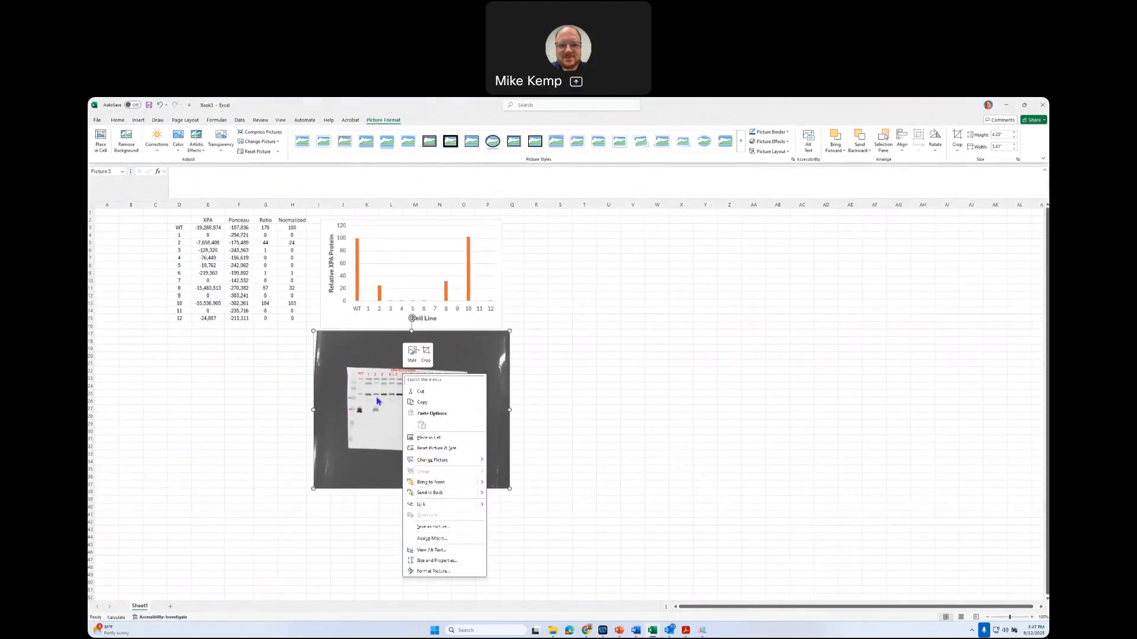
key(Escape)
click(957, 149)
click(965, 168)
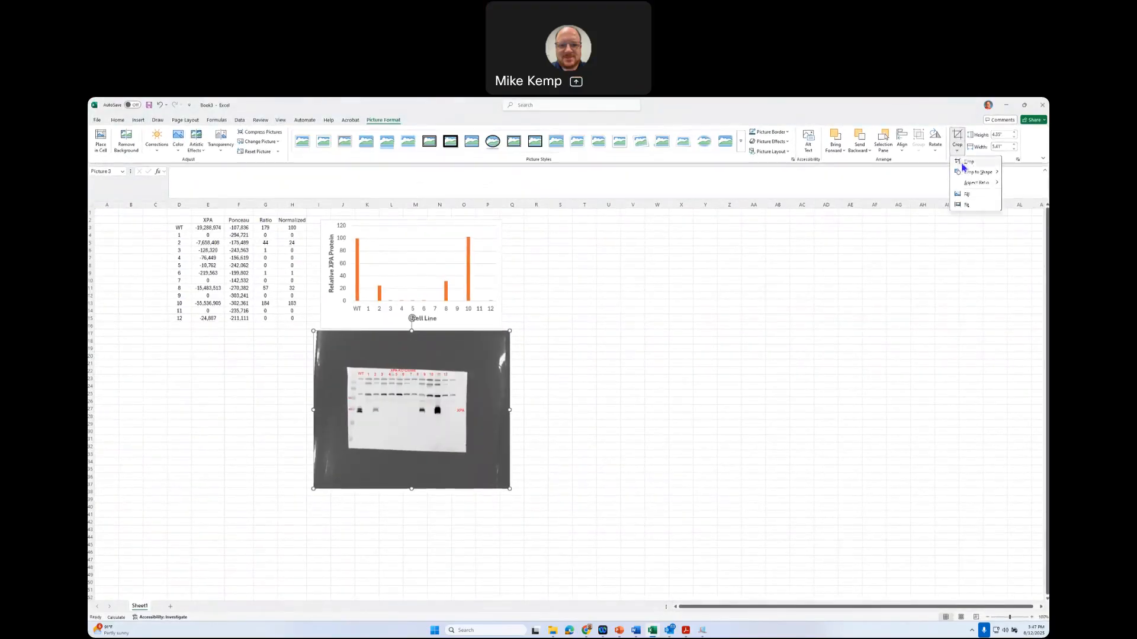
drag(313, 411, 345, 409)
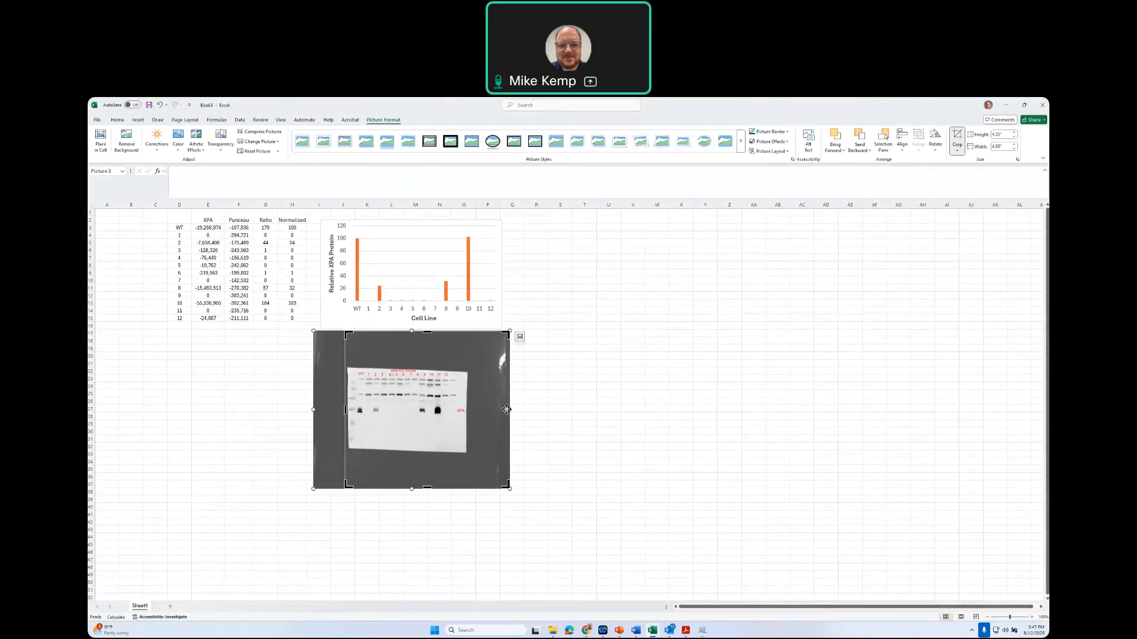
drag(498, 410, 468, 414)
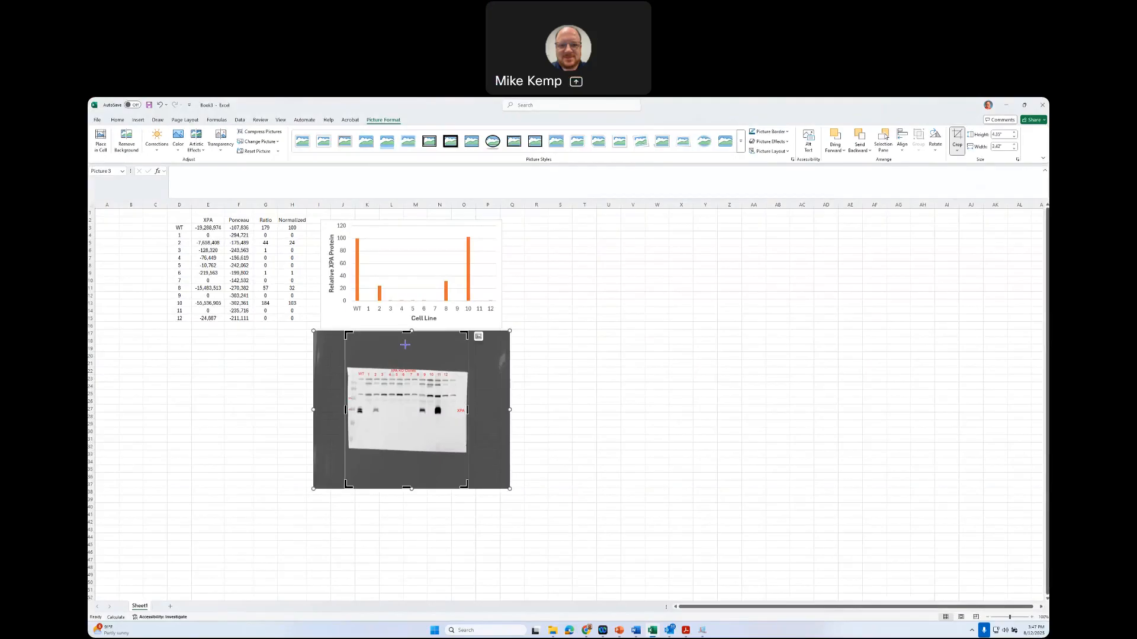
drag(405, 363, 406, 367)
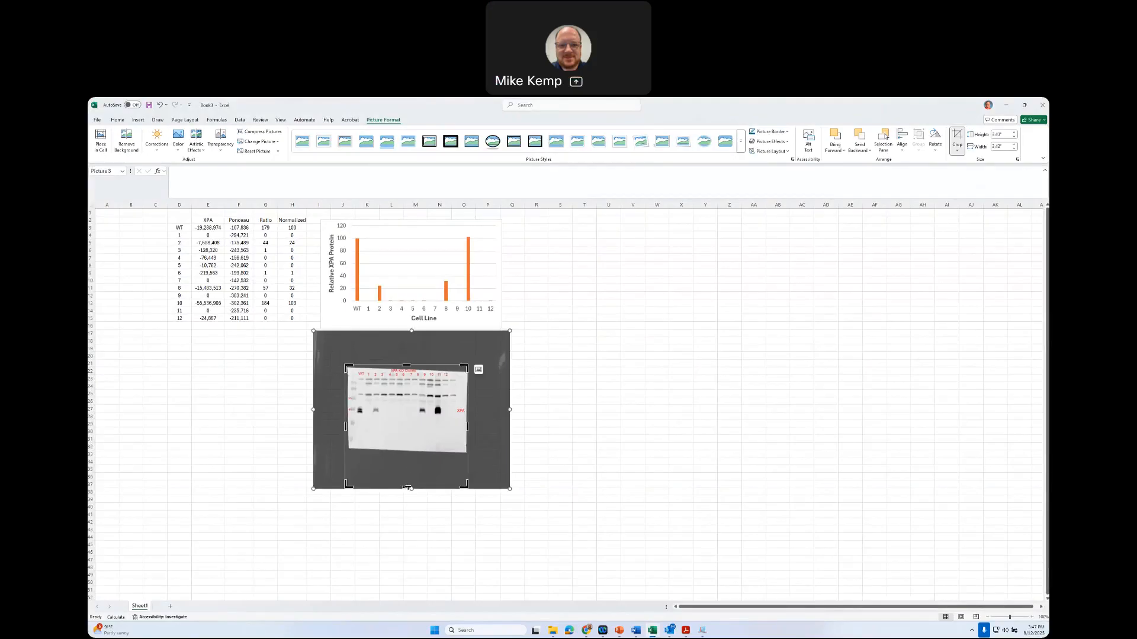
drag(409, 462, 406, 452)
click(957, 151)
click(963, 162)
Move the cropped XPA blot directly beneath the chart and enlarge it to about the chart's width.
drag(443, 403, 430, 371)
drag(479, 432, 510, 451)
drag(433, 408, 433, 405)
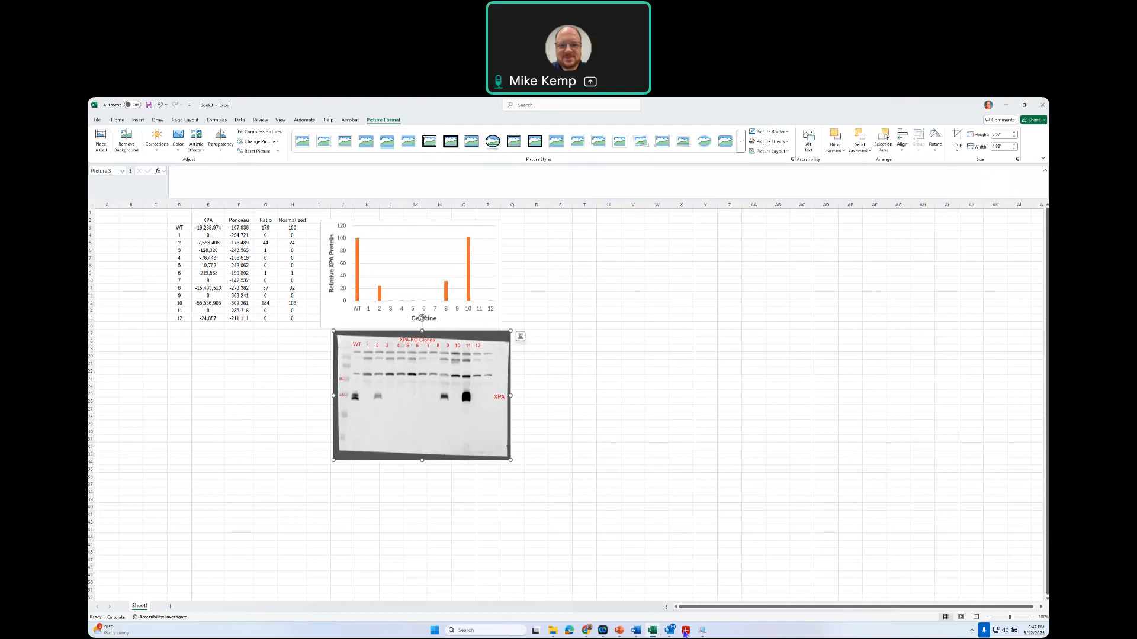
Switch to Image Lab and export the entire cropped Ponceau image for publication as a JPEG in the Data analysis folder.
mouse_move(670, 632)
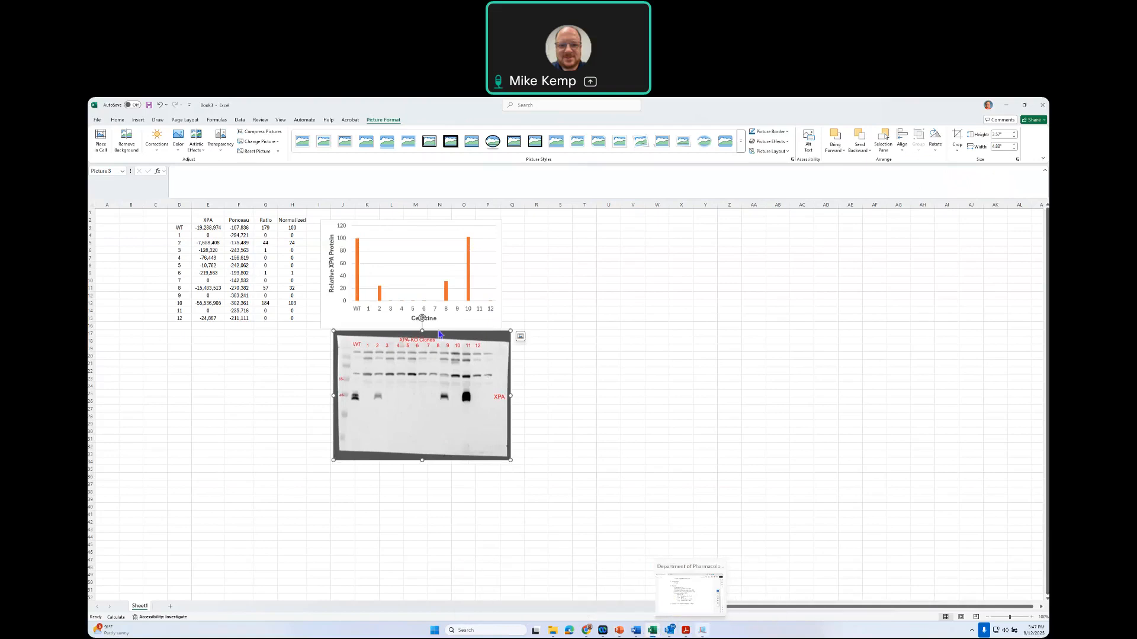
click(702, 630)
click(230, 207)
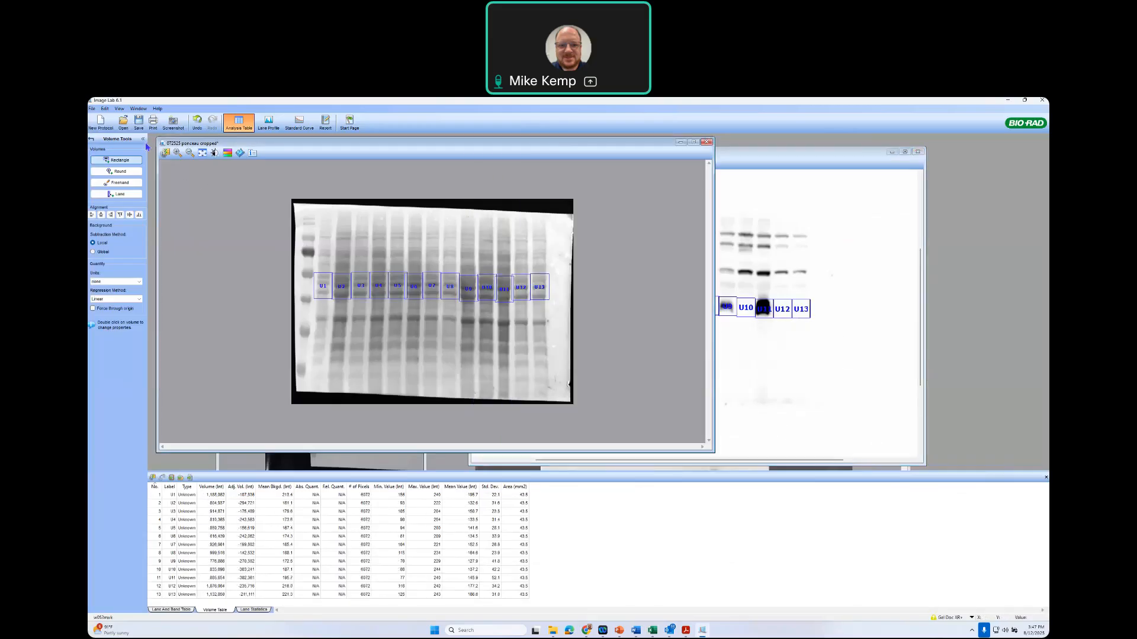
click(92, 108)
mouse_move(171, 194)
click(219, 193)
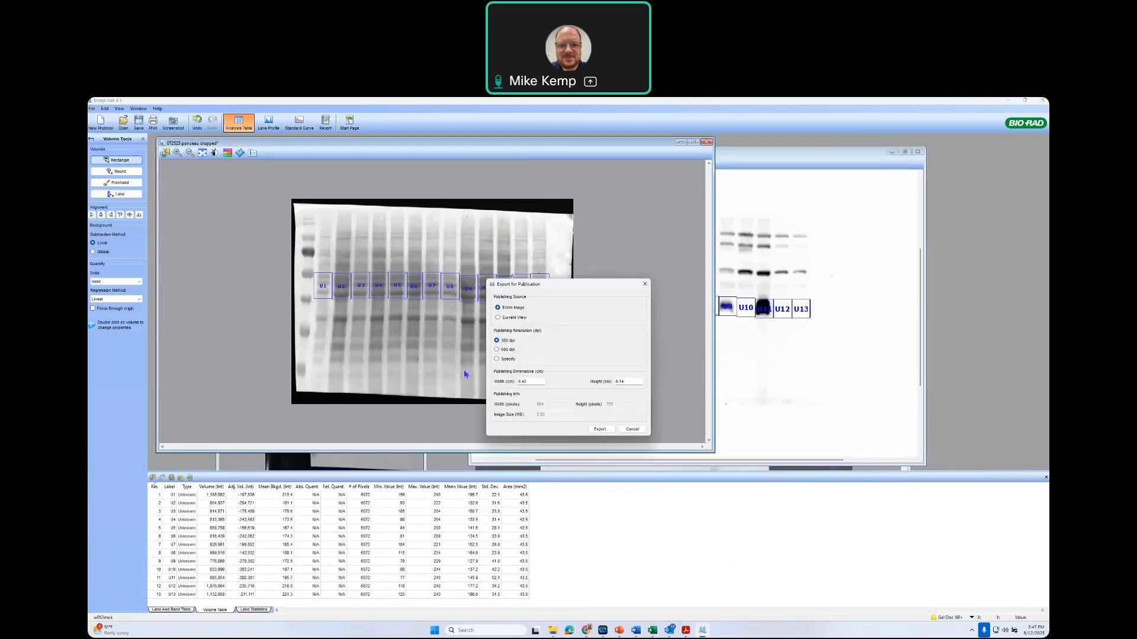
click(600, 429)
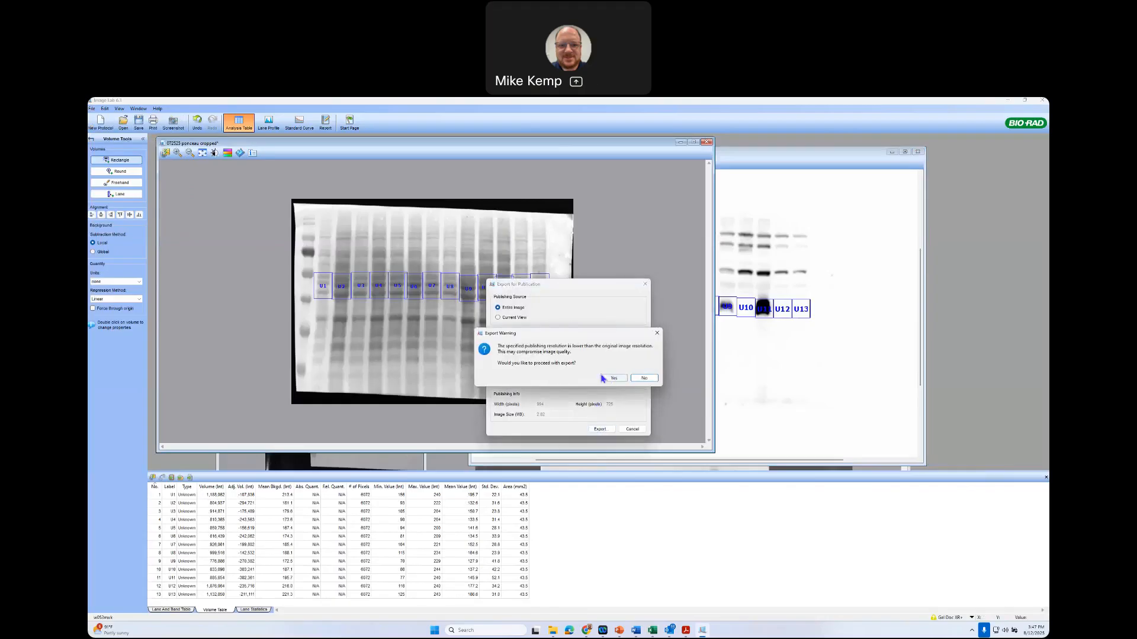
click(609, 380)
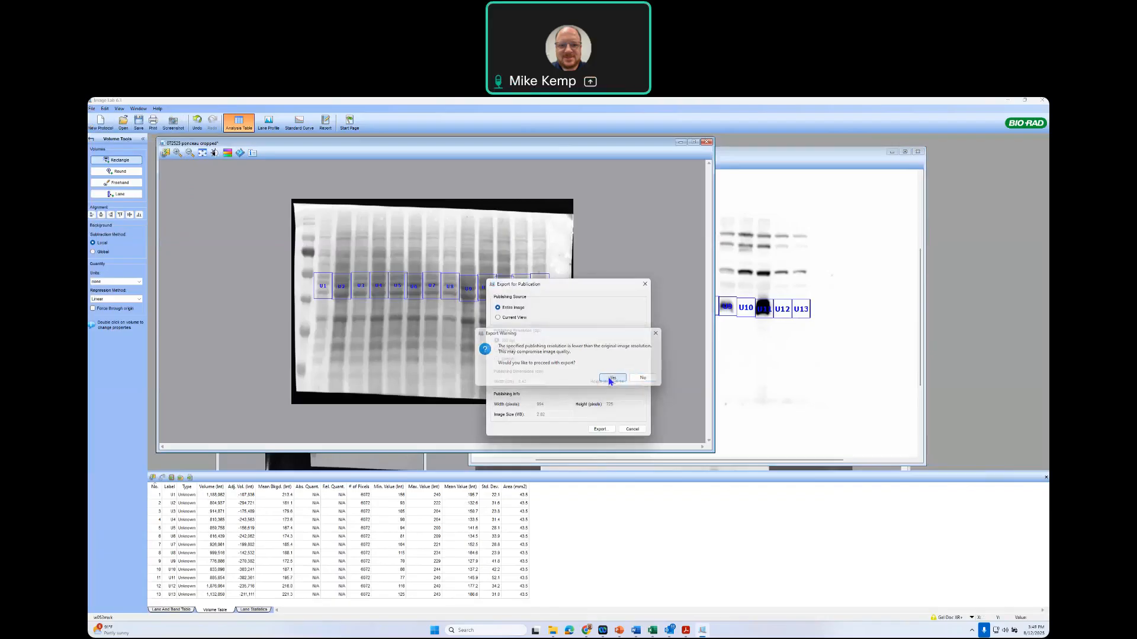
click(610, 380)
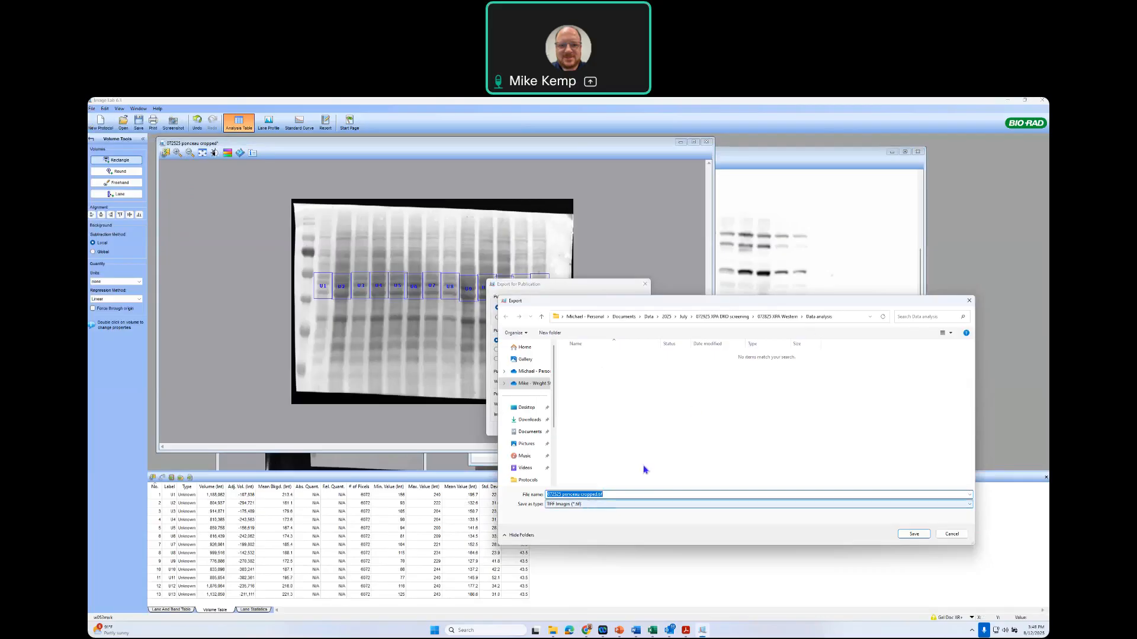
click(598, 504)
click(723, 520)
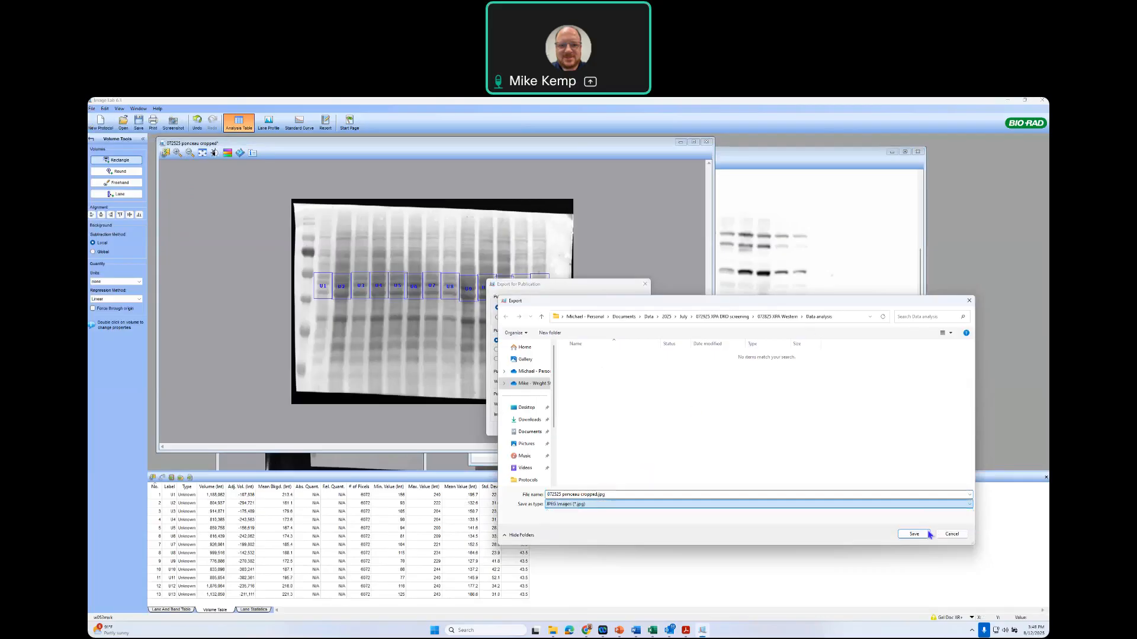
click(917, 534)
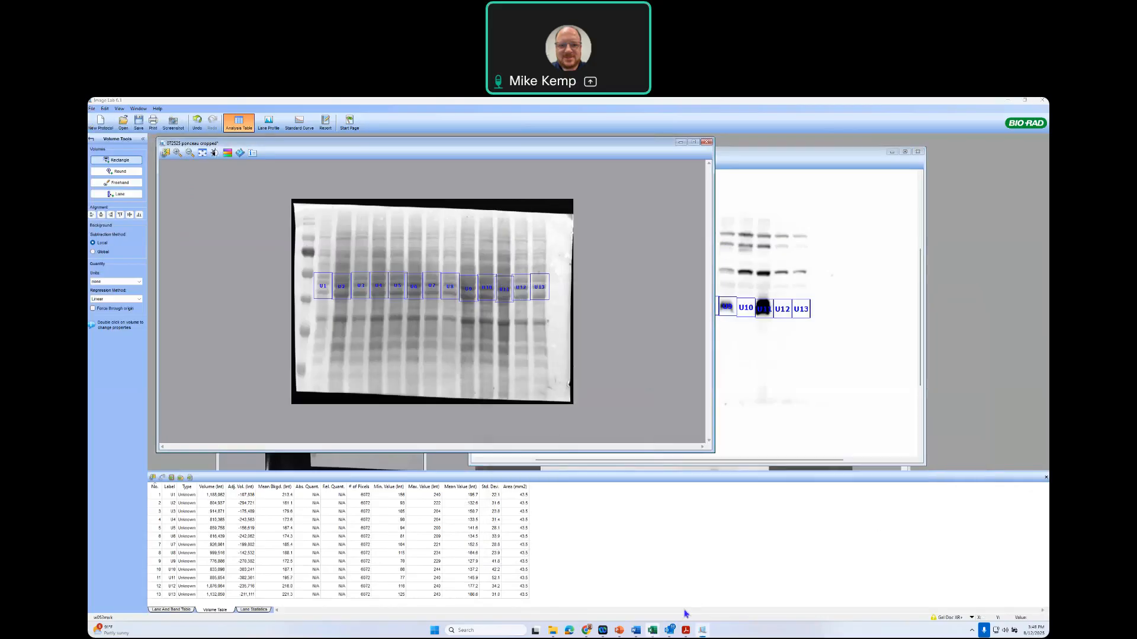
Switch to the Book3 workbook in Excel, insert the exported Ponceau image over the cells, and place it below the XPA blot at matching size.
click(651, 632)
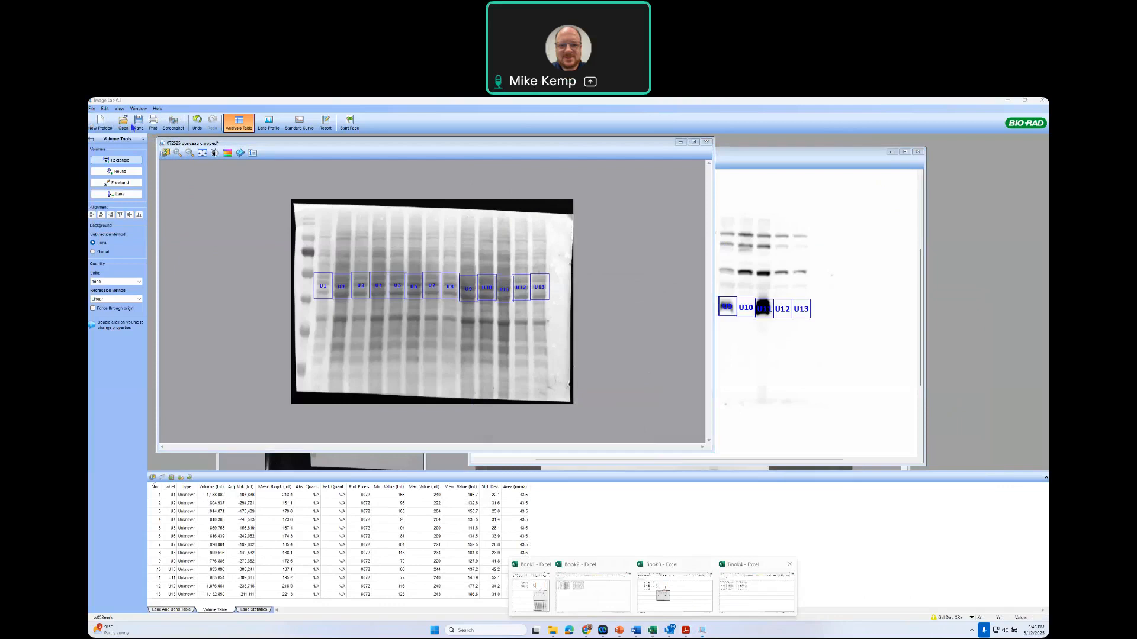
click(674, 589)
click(138, 120)
click(196, 139)
mouse_move(216, 176)
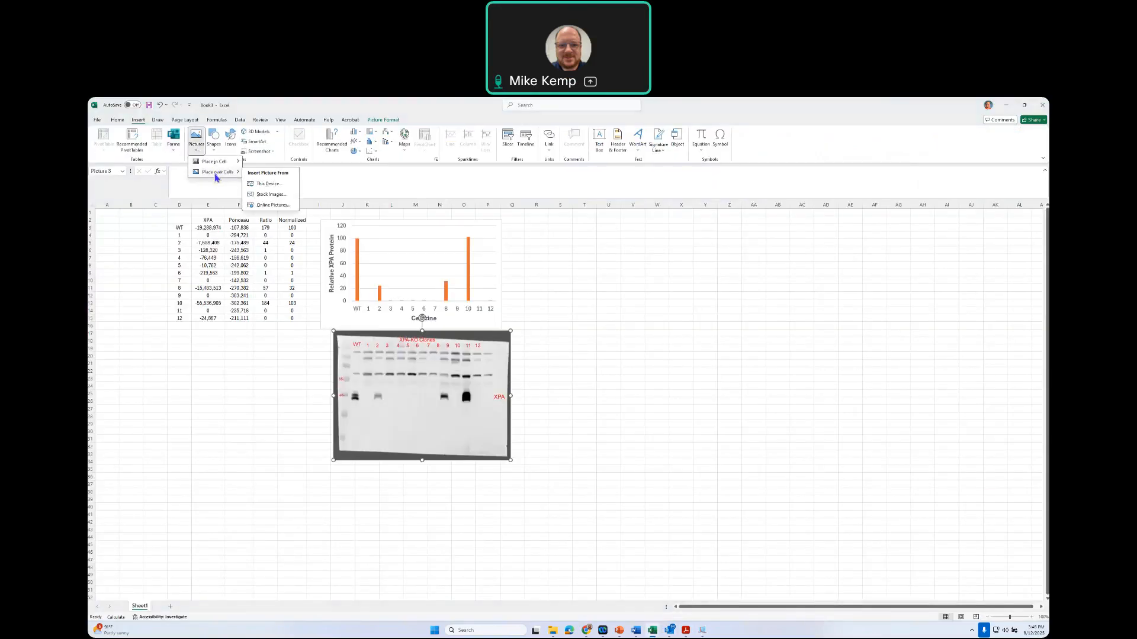
click(266, 185)
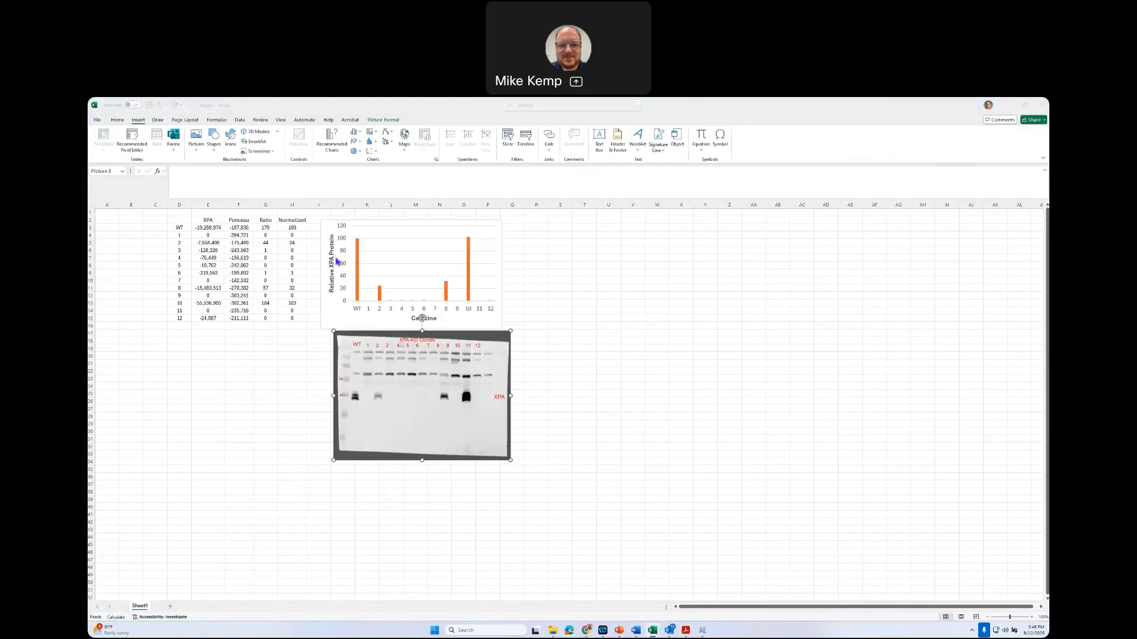
click(176, 173)
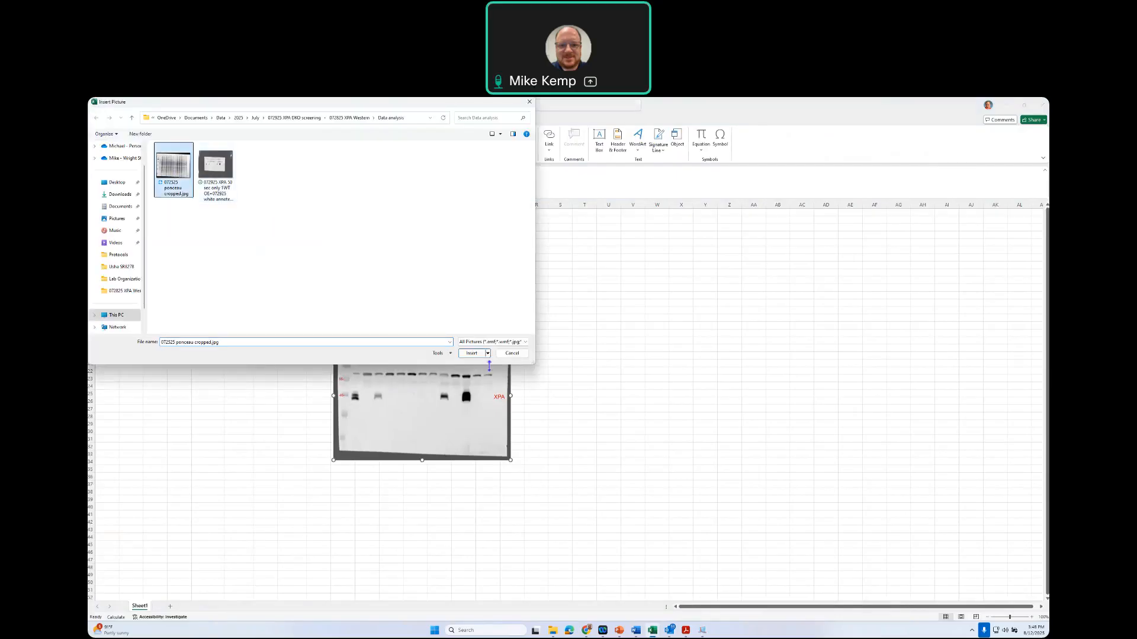
click(471, 354)
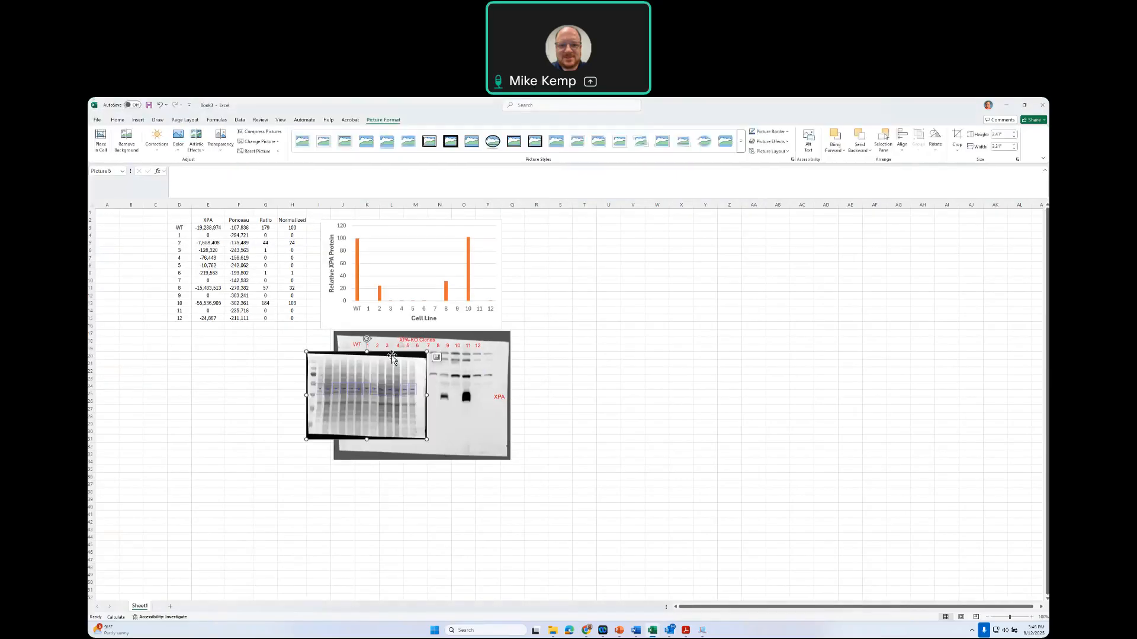
drag(389, 445, 506, 572)
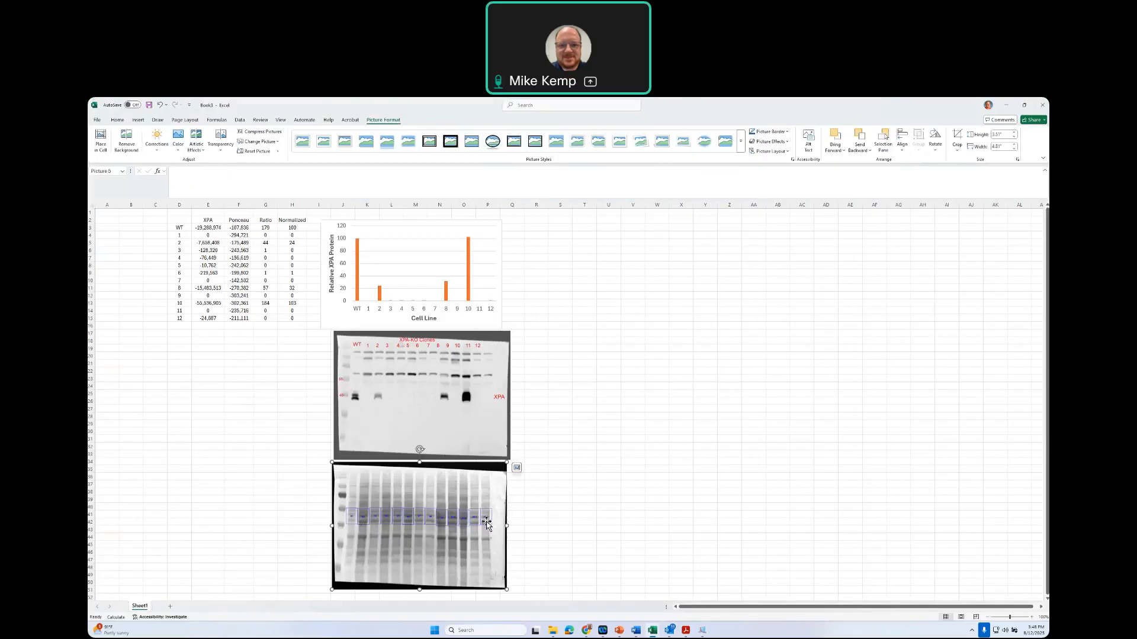
Switch to PowerPoint and show the presentation with the 7/25/25 XPA Western blot summary slide.
click(466, 402)
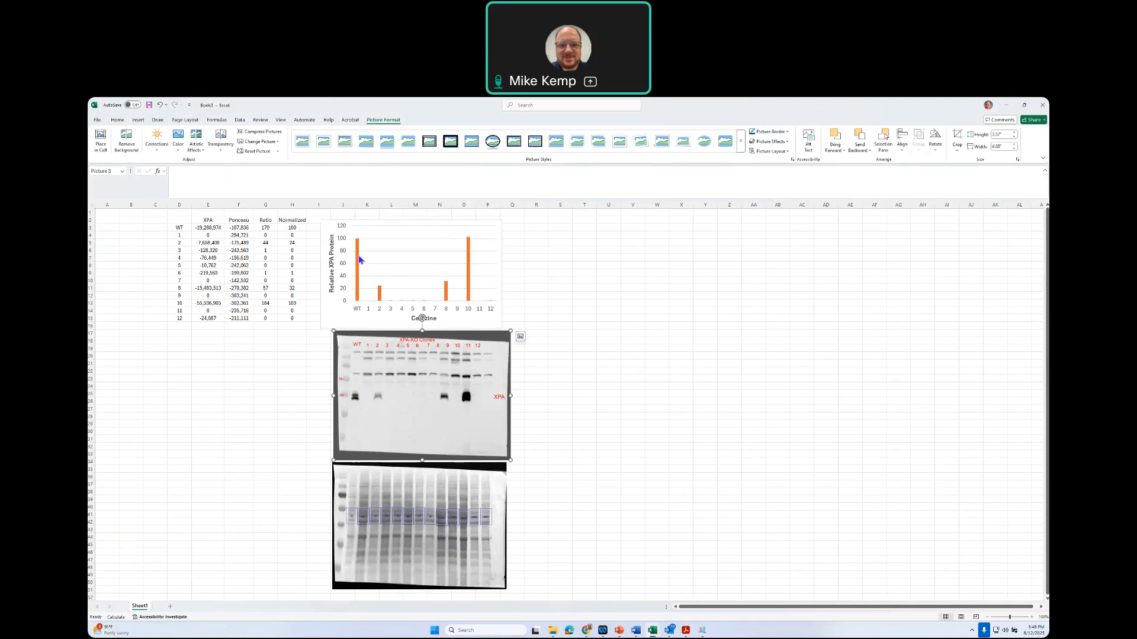
mouse_move(378, 295)
click(621, 632)
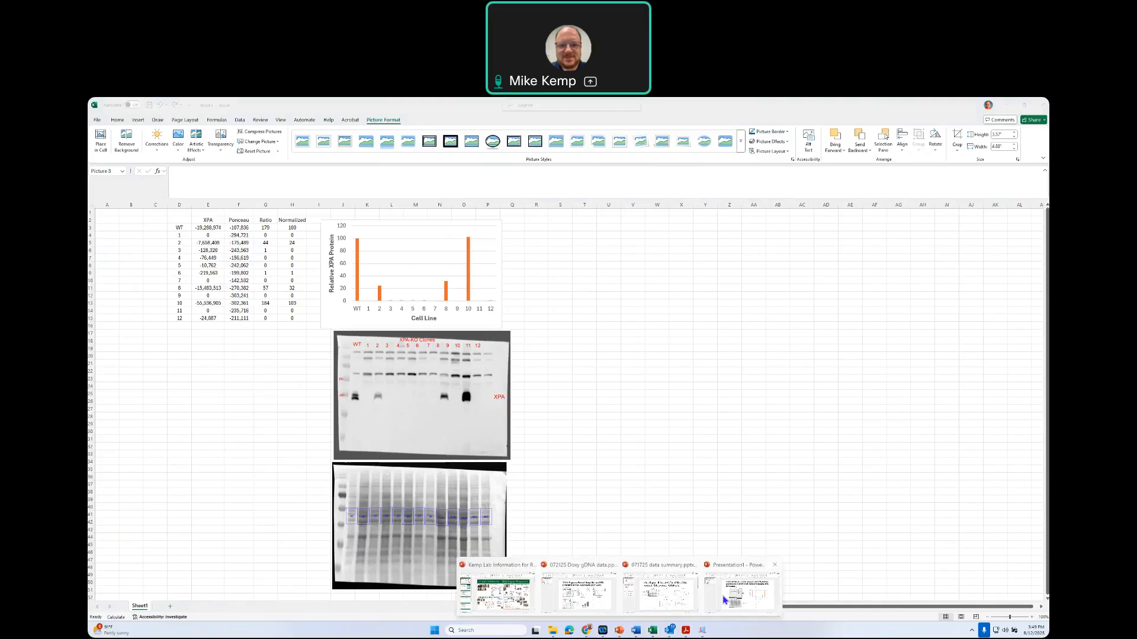
click(724, 599)
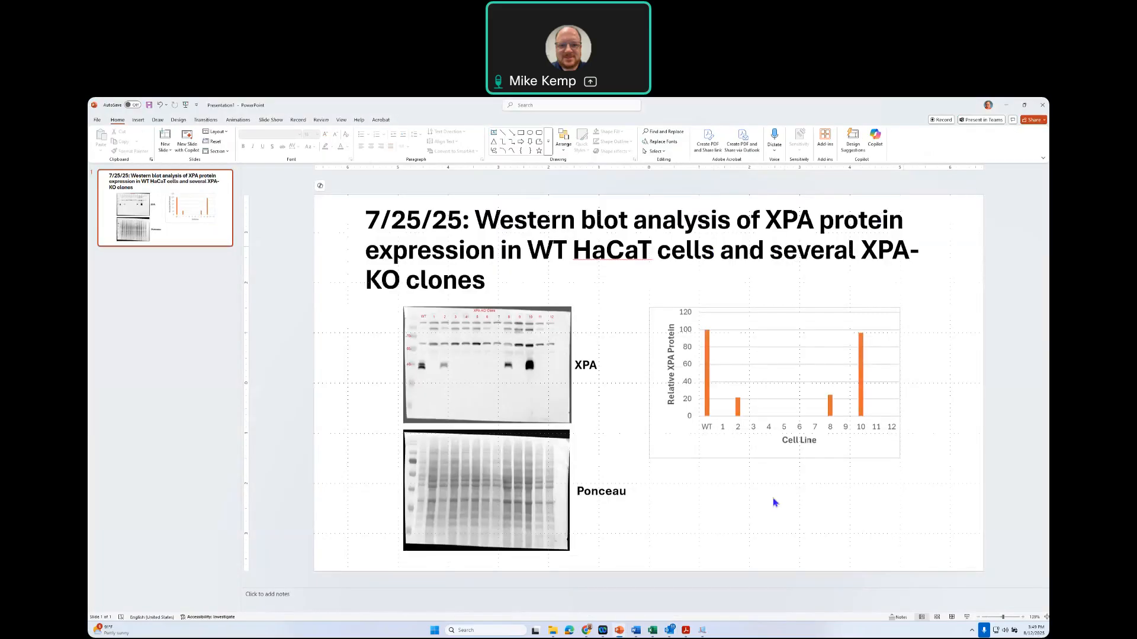